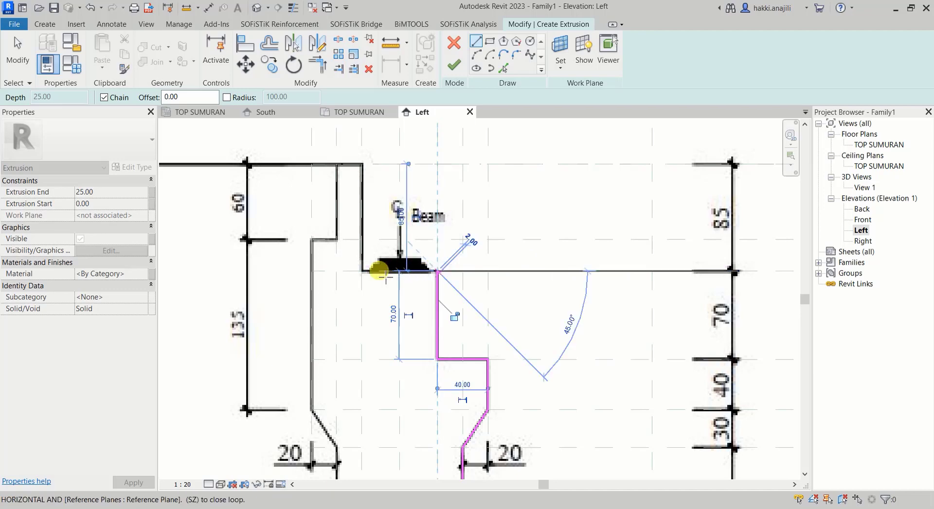
Trace the last footing outline corners up to the top reference plane and finish the extrusion sketch
{"action": "left_click", "coordinate": [362, 270]}
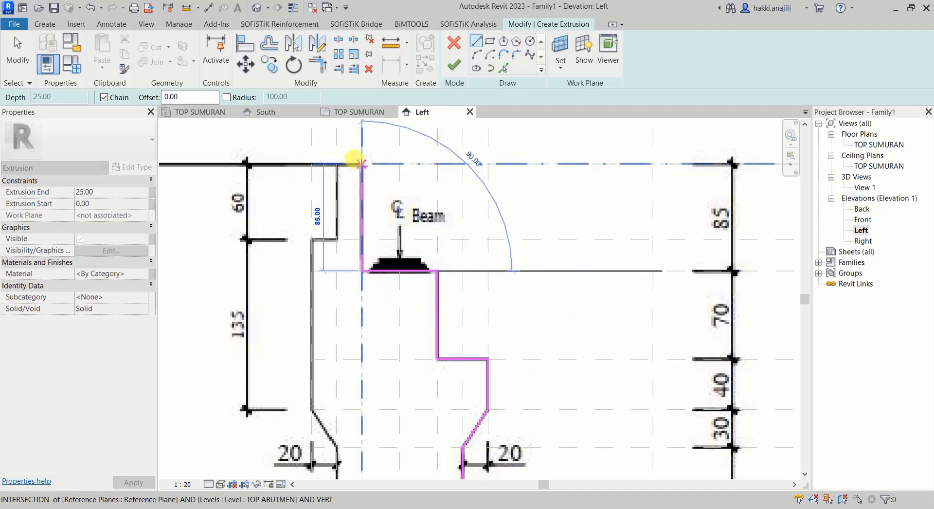
{"action": "left_click", "coordinate": [361, 164]}
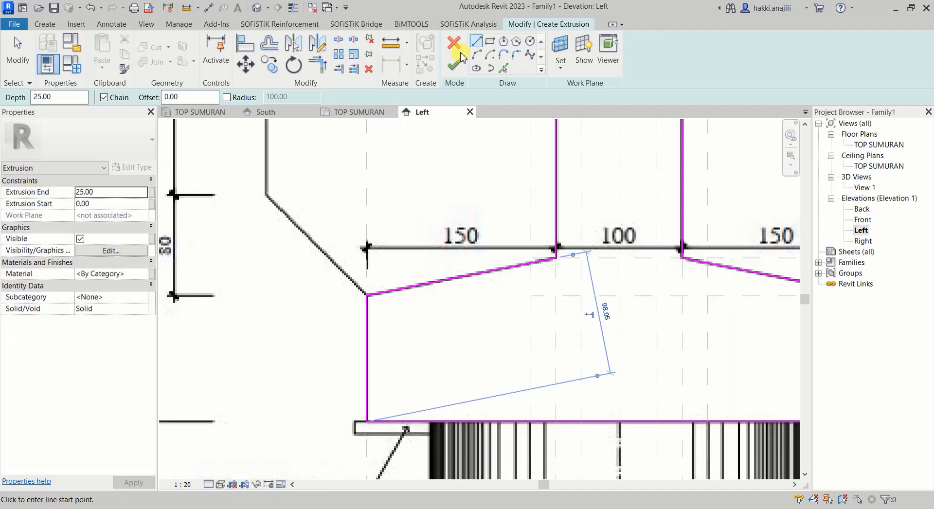
{"action": "left_click", "coordinate": [453, 63]}
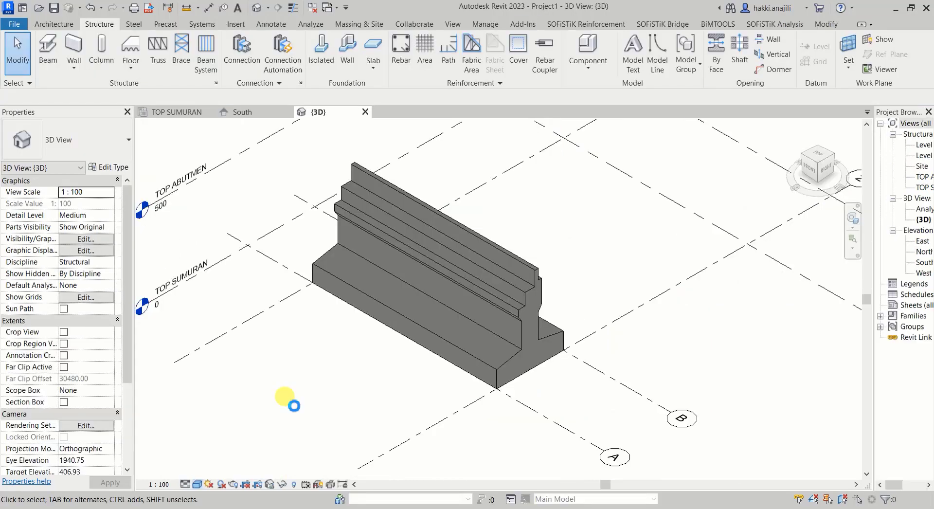
{"action": "scroll", "coordinate": [489, 386], "scroll_direction": "up", "scroll_amount": 3}
{"action": "scroll", "coordinate": [491, 392], "scroll_direction": "up", "scroll_amount": 3}
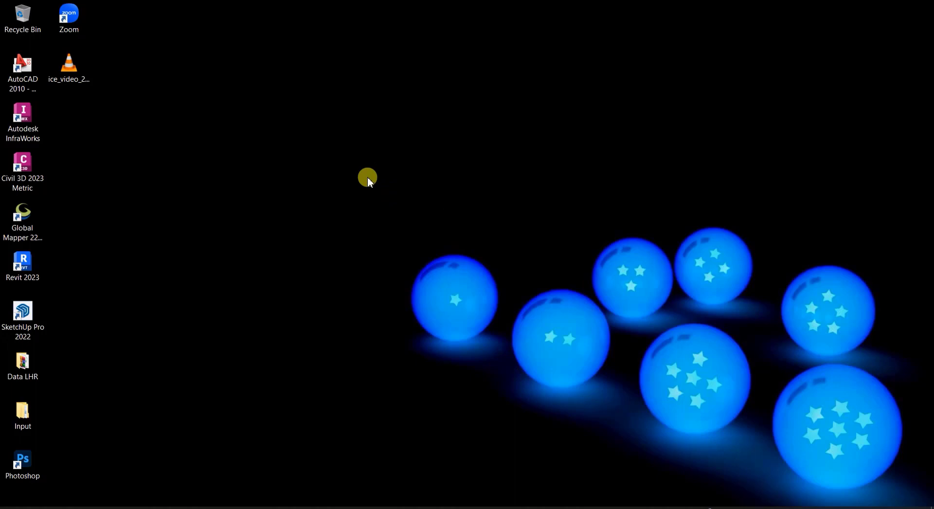
Launch Revit 2023 from its desktop shortcut
{"action": "double_click", "coordinate": [32, 269]}
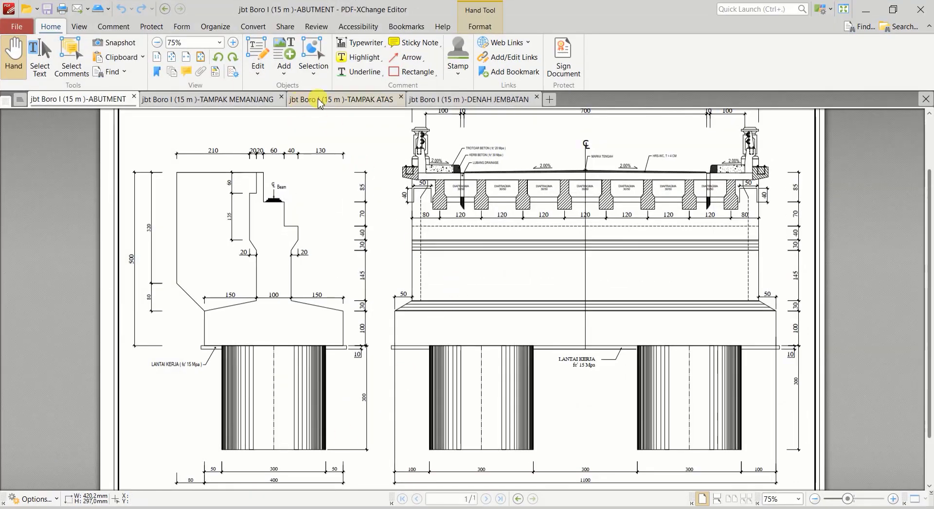
Look over the TAMPAK MEMANJANG bridge elevation, shifting it slightly, then go back to the ABUTMENT drawing
{"action": "left_click", "coordinate": [219, 100]}
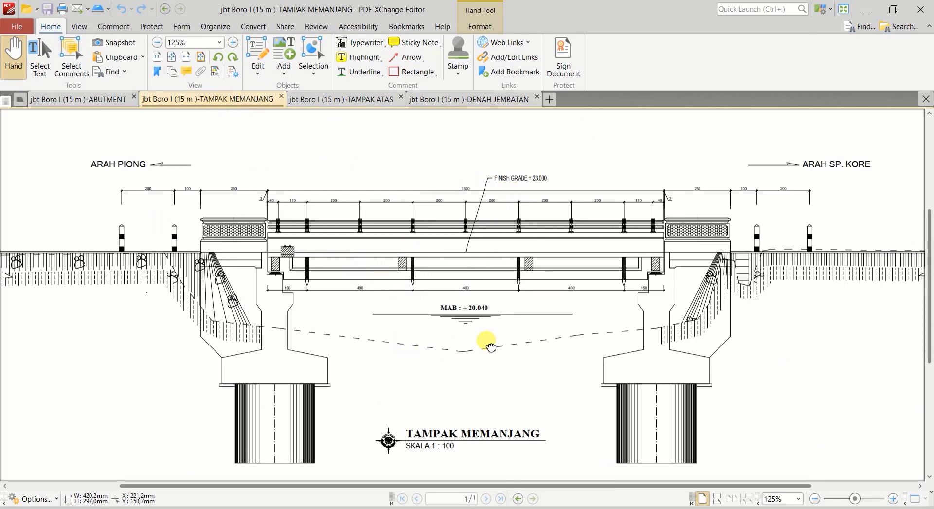
{"action": "mouse_move", "coordinate": [486, 344]}
{"action": "left_mouse_down"}
{"action": "mouse_move", "coordinate": [488, 327]}
{"action": "mouse_move", "coordinate": [465, 349]}
{"action": "left_mouse_up"}
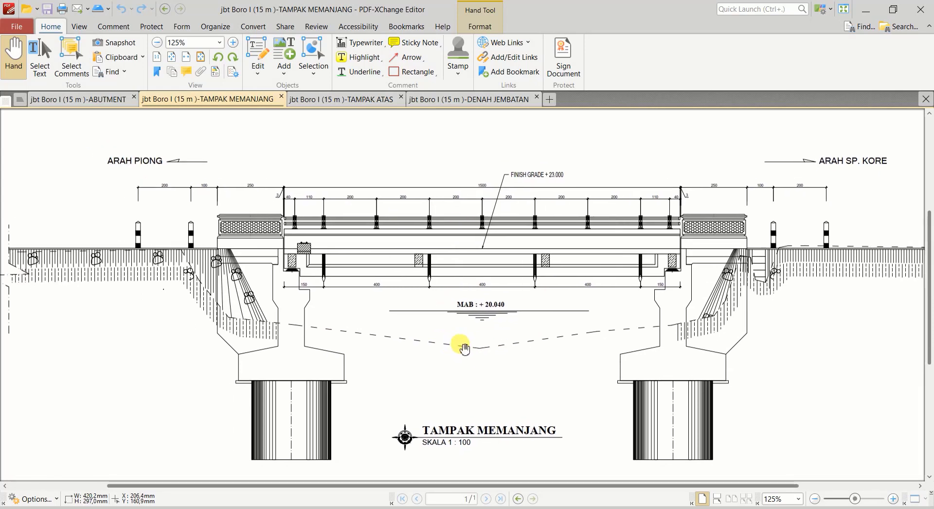
{"action": "left_click", "coordinate": [99, 100]}
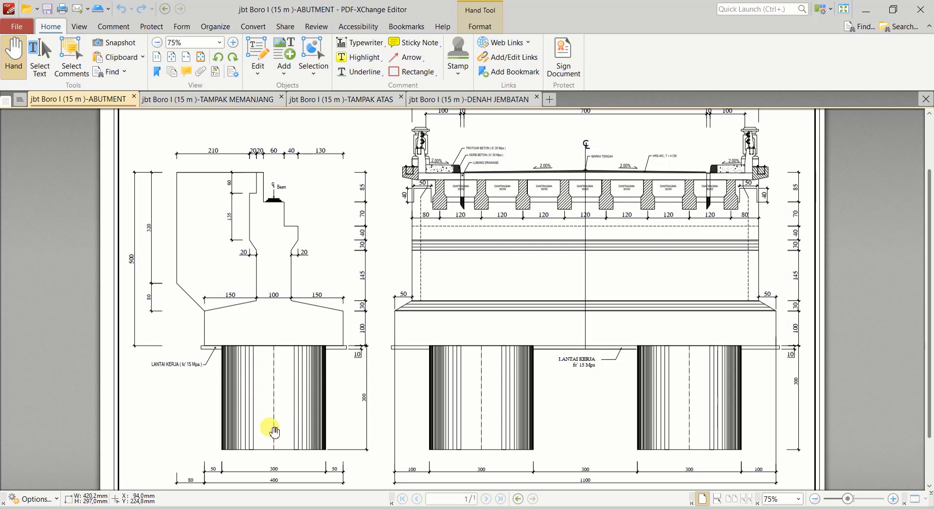
{"action": "scroll", "coordinate": [282, 387], "scroll_direction": "up", "scroll_amount": 1}
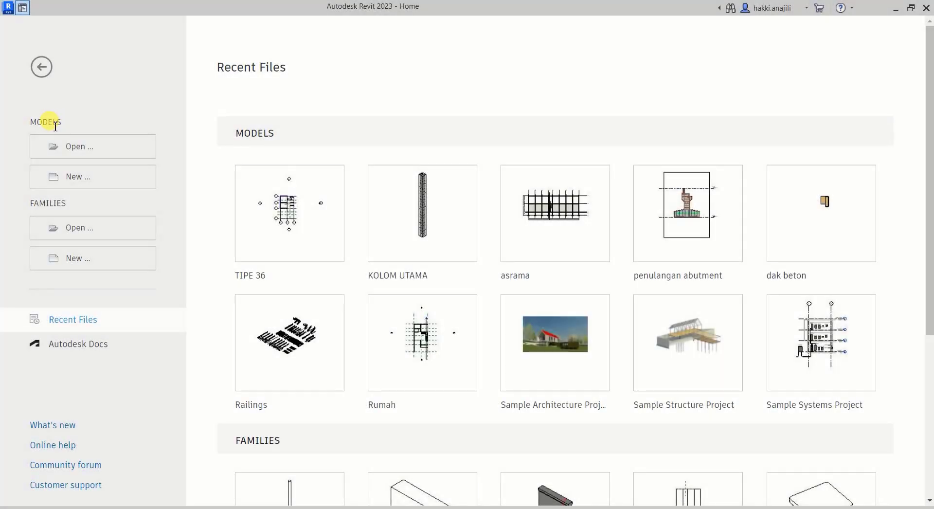
Start a new project from the Structural Analysis-DefaultMetric.rte template file
{"action": "left_click", "coordinate": [93, 181]}
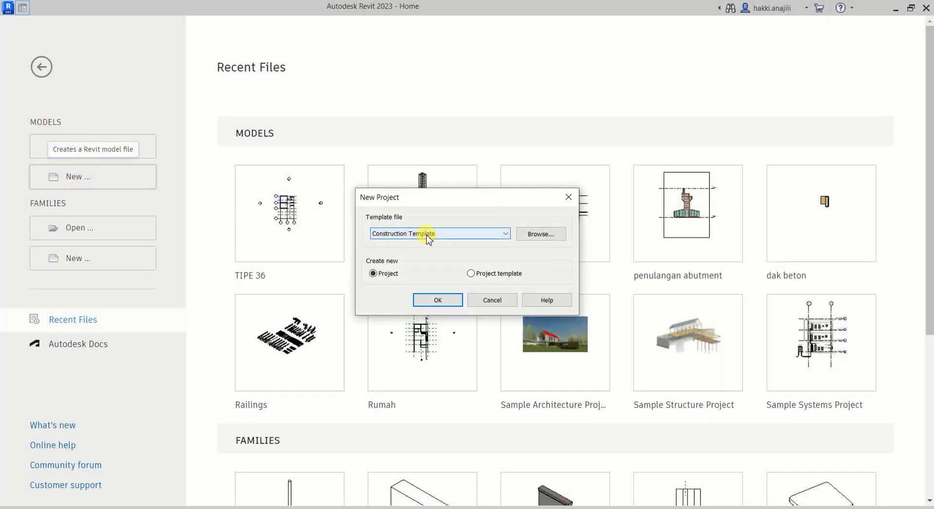
{"action": "left_click", "coordinate": [536, 239]}
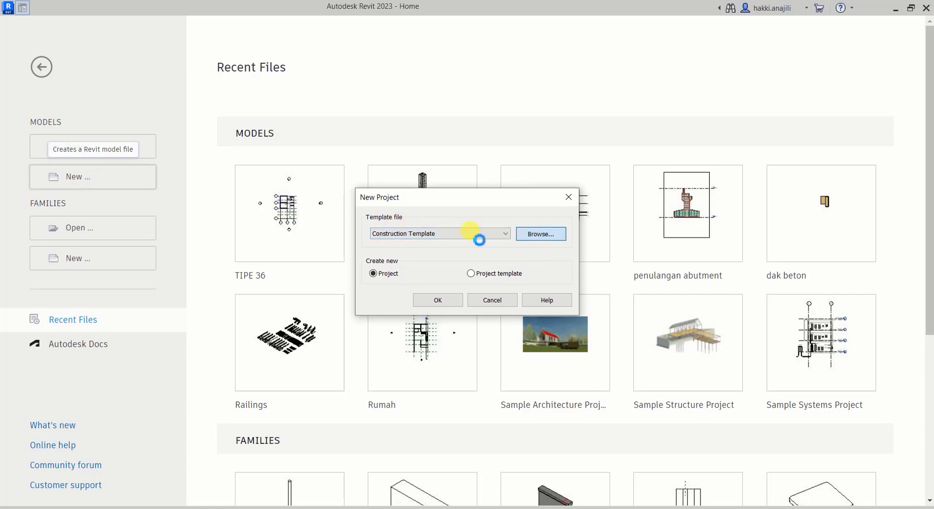
{"action": "scroll", "coordinate": [362, 211], "scroll_direction": "down", "scroll_amount": 3}
{"action": "left_click", "coordinate": [352, 192]}
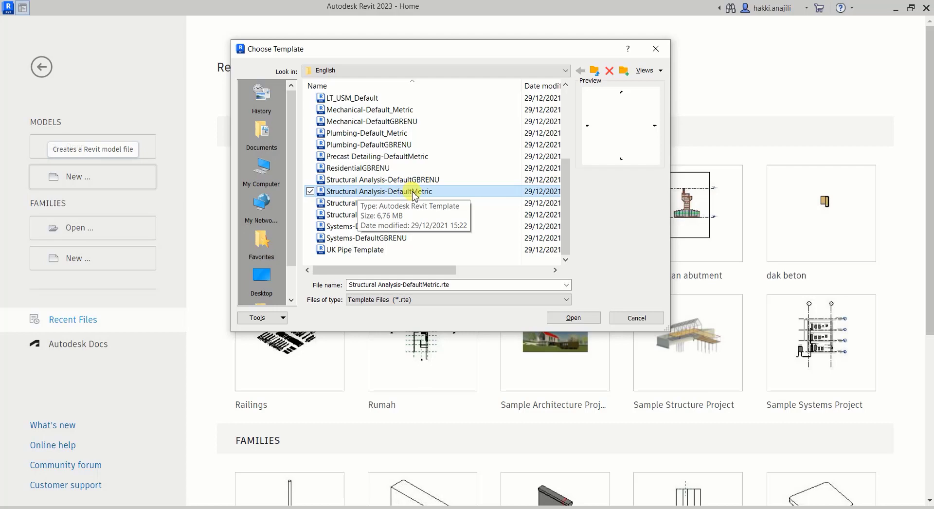
{"action": "left_click", "coordinate": [574, 318]}
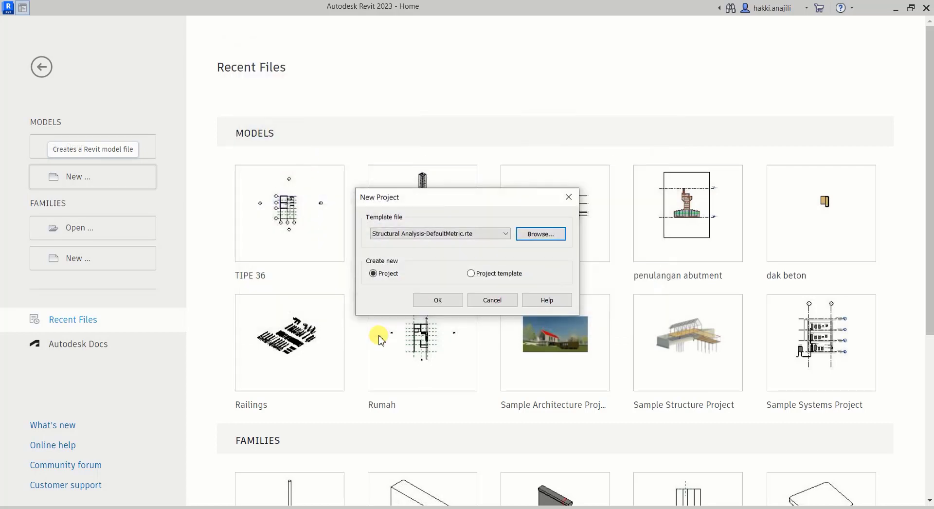
{"action": "left_click", "coordinate": [421, 300]}
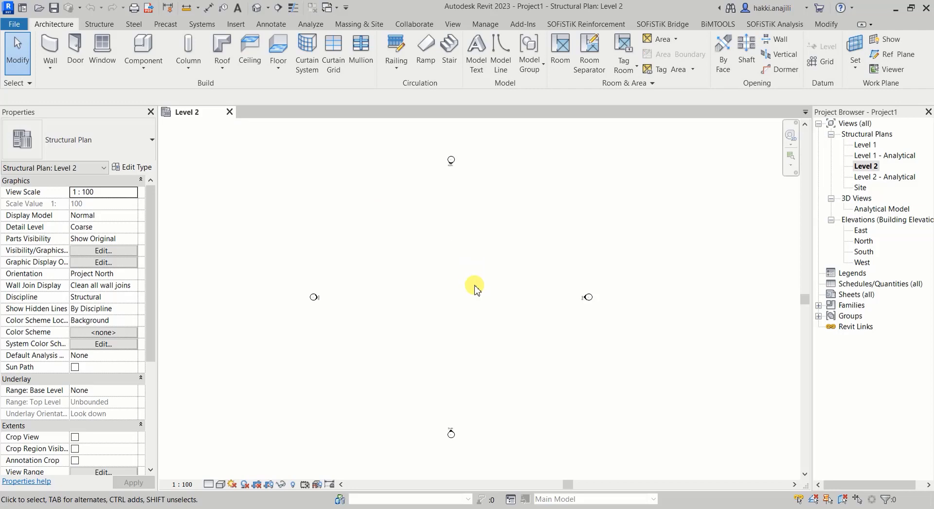
Open the Level 1 plan, close Level 2, then open and frame the South elevation
{"action": "middle_click_drag", "start_coordinate": [475, 286], "coordinate": [486, 291]}
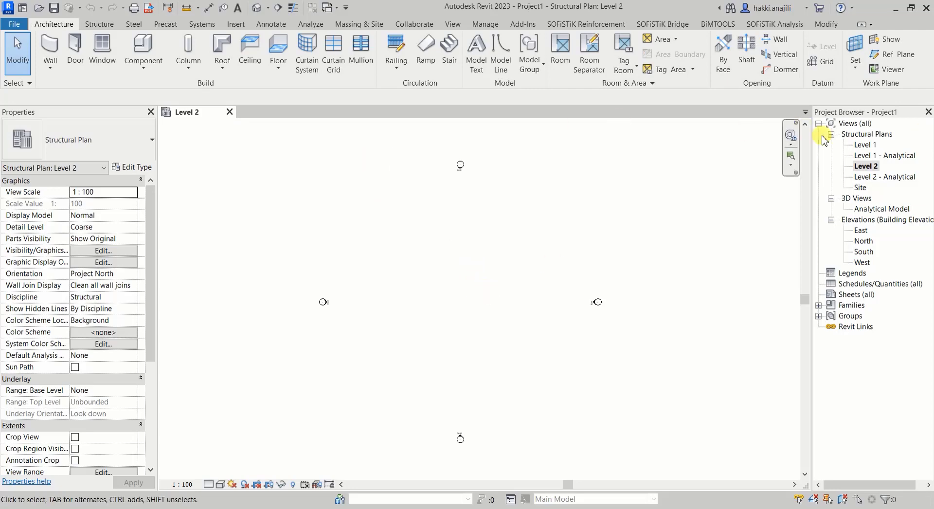
{"action": "double_click", "coordinate": [864, 146]}
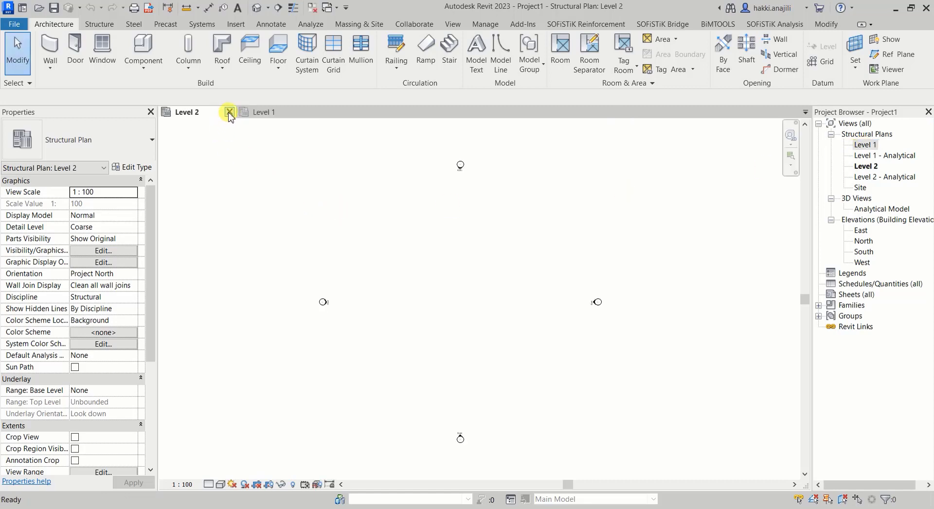
{"action": "left_click", "coordinate": [229, 112]}
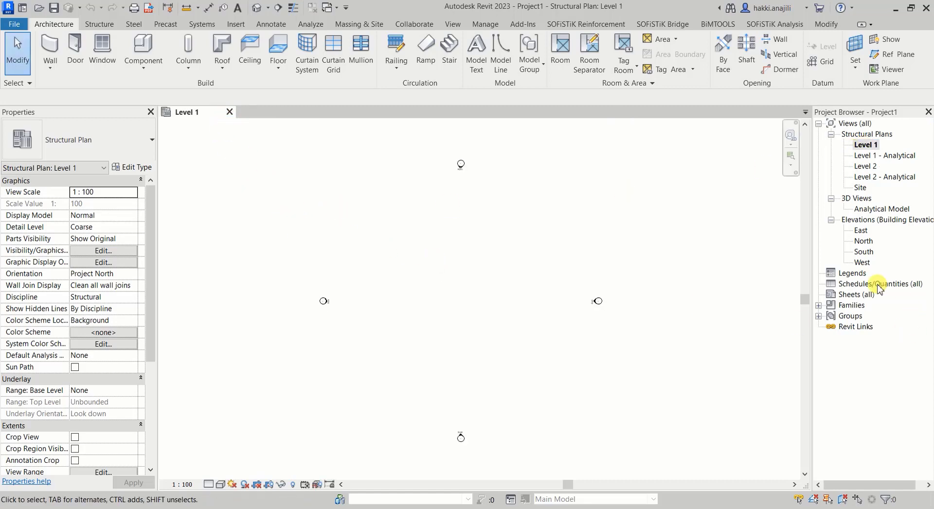
{"action": "double_click", "coordinate": [863, 252]}
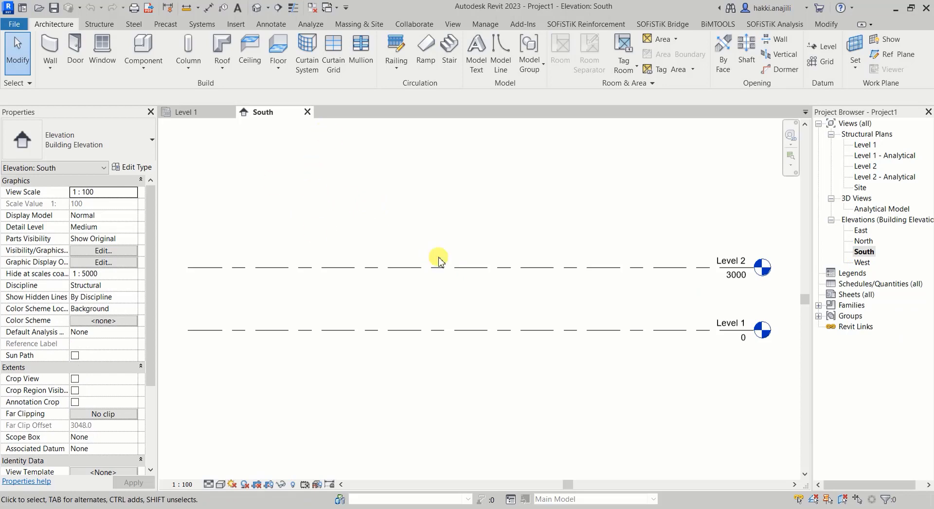
{"action": "middle_click_drag", "start_coordinate": [680, 297], "coordinate": [545, 300]}
{"action": "scroll", "coordinate": [535, 294], "scroll_direction": "down", "scroll_amount": 2}
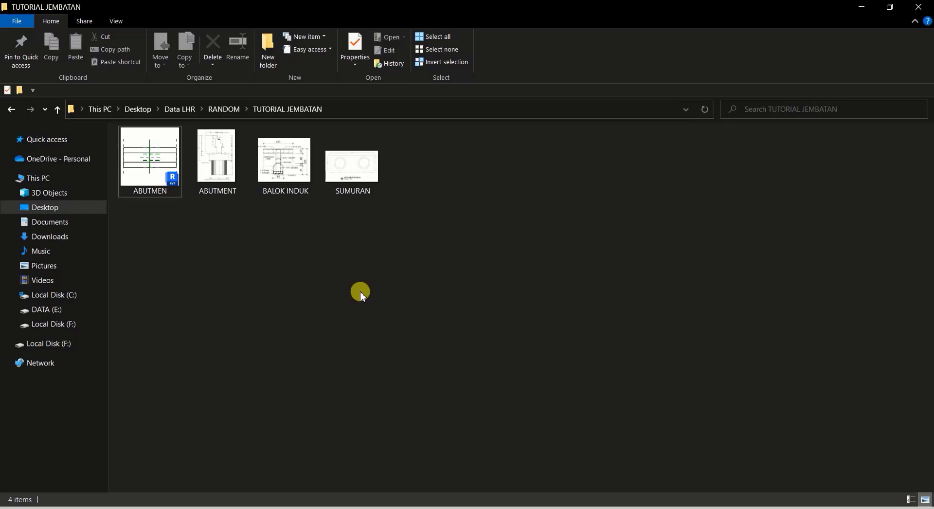
Open ABUTMENT.JPG and inspect its pile, beam seat and top dimensions
{"action": "left_click", "coordinate": [216, 158]}
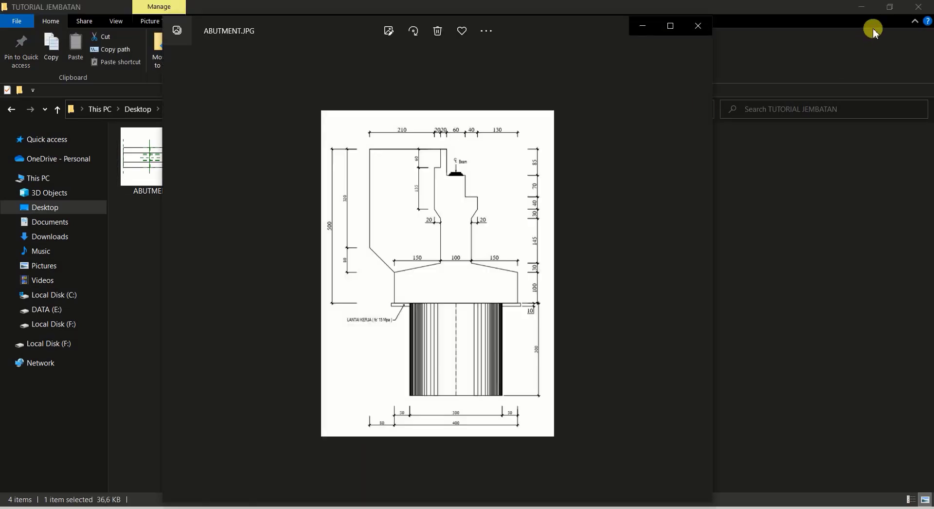
{"action": "left_click", "coordinate": [866, 10]}
{"action": "scroll", "coordinate": [467, 251], "scroll_direction": "up", "scroll_amount": 2}
{"action": "scroll", "coordinate": [487, 248], "scroll_direction": "up", "scroll_amount": 2}
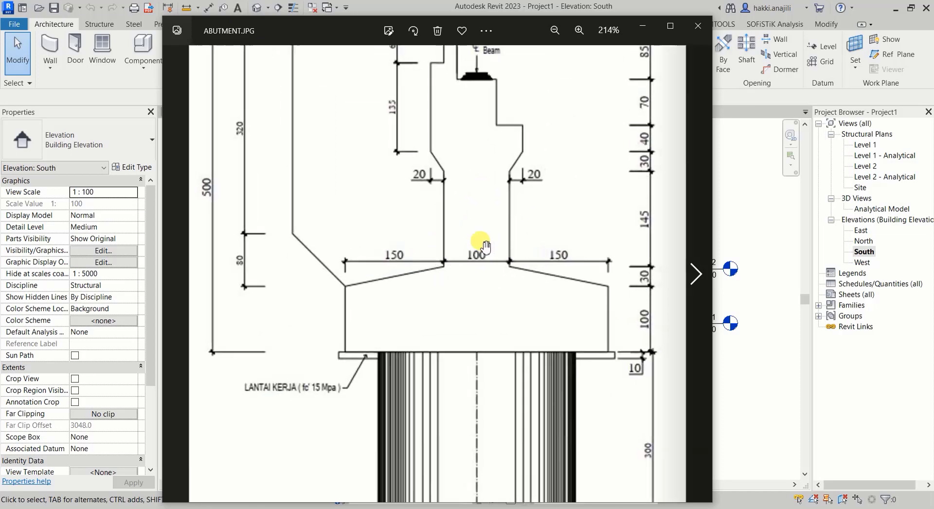
{"action": "scroll", "coordinate": [467, 262], "scroll_direction": "down", "scroll_amount": 3}
{"action": "scroll", "coordinate": [438, 119], "scroll_direction": "up", "scroll_amount": 2}
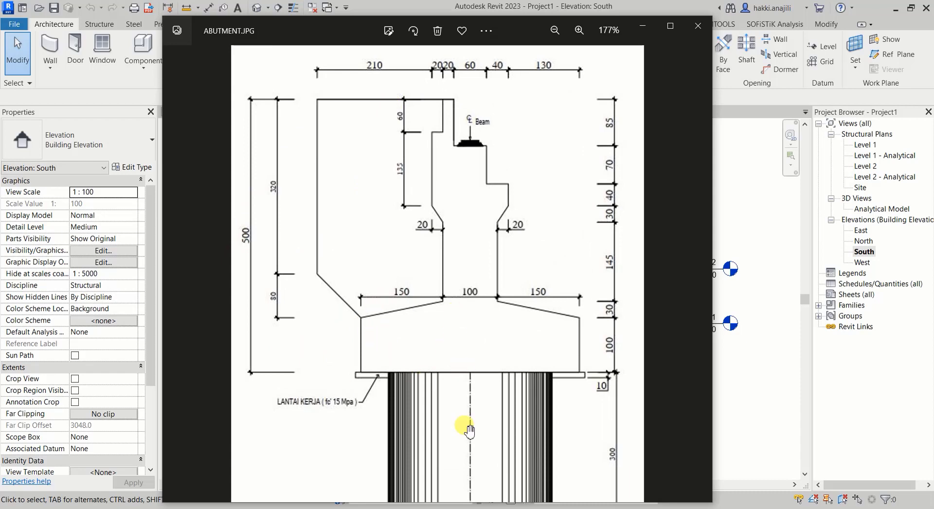
{"action": "left_click_drag", "start_coordinate": [472, 336], "coordinate": [476, 230]}
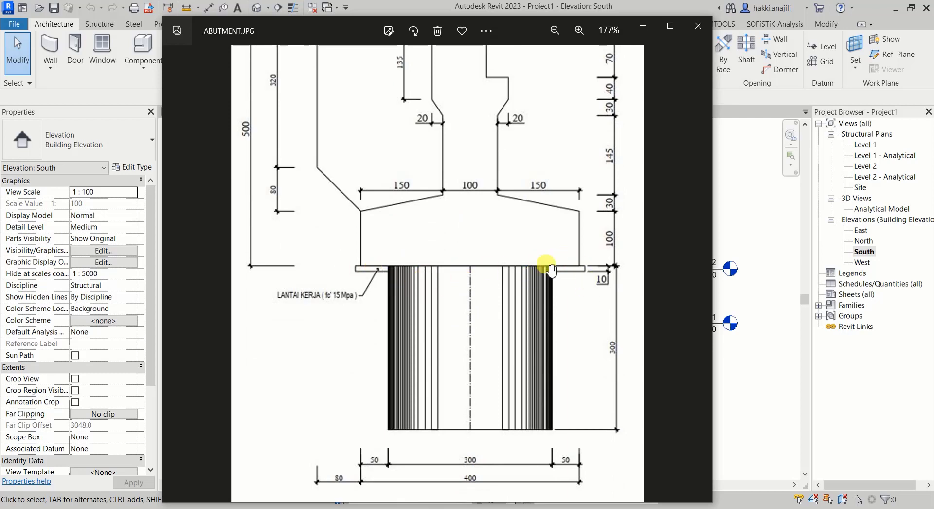
{"action": "left_click_drag", "start_coordinate": [460, 234], "coordinate": [452, 354]}
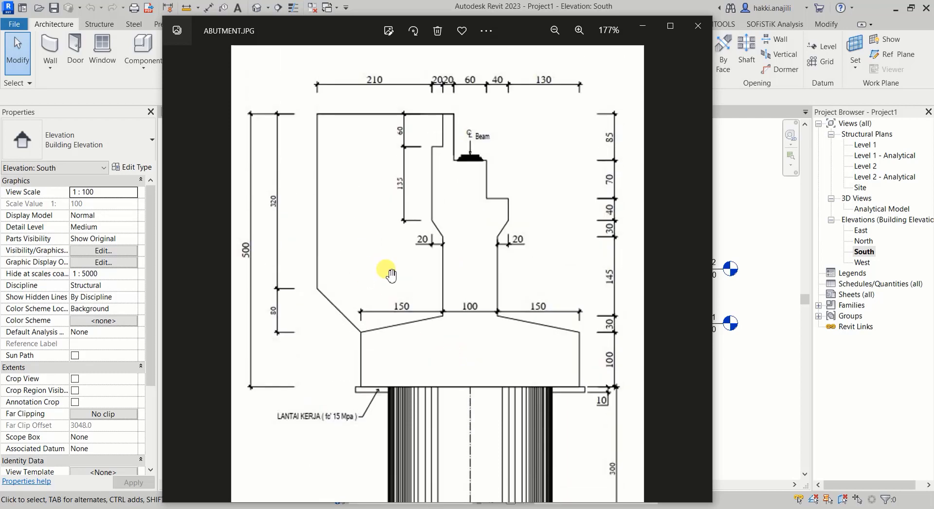
{"action": "left_click_drag", "start_coordinate": [385, 267], "coordinate": [389, 246]}
{"action": "scroll", "coordinate": [541, 281], "scroll_direction": "down", "scroll_amount": 2}
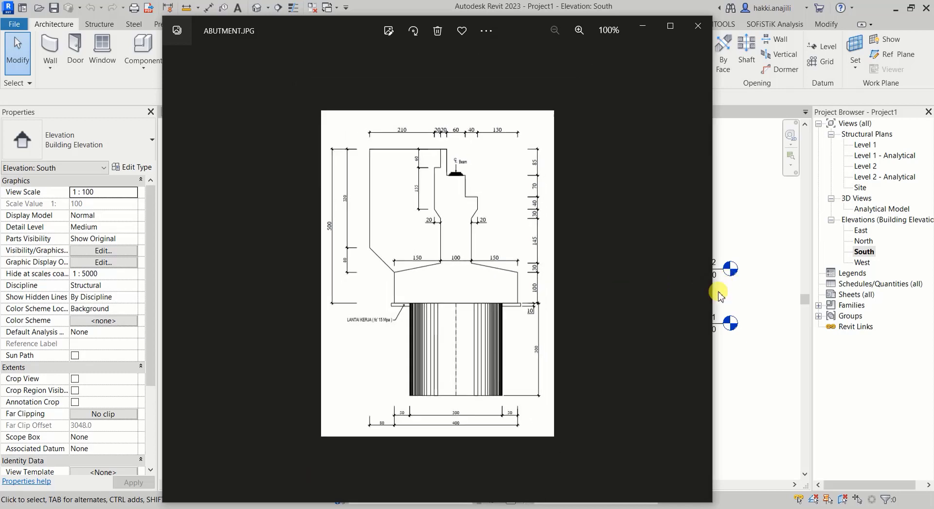
Step through to the SUMURAN image and back, then close the image viewer
{"action": "left_click", "coordinate": [689, 274]}
{"action": "left_click", "coordinate": [698, 275]}
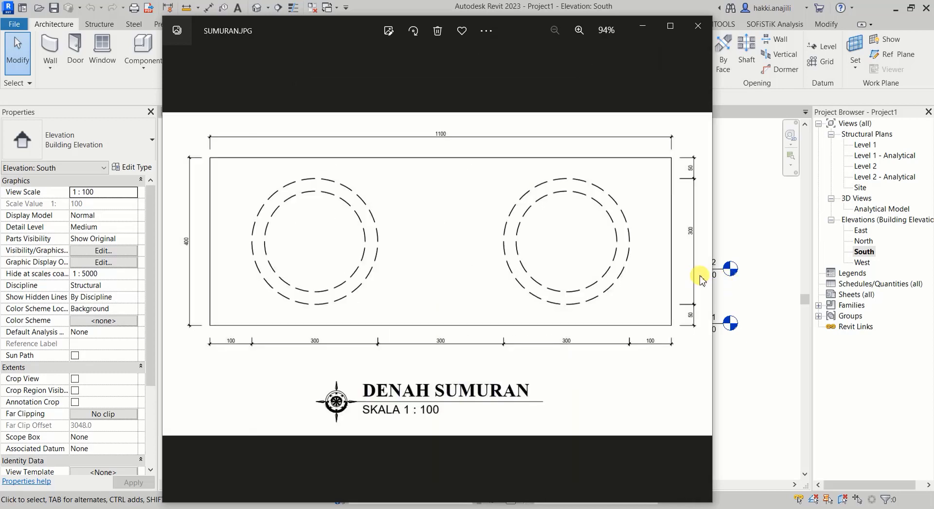
{"action": "left_click", "coordinate": [176, 272]}
{"action": "left_click", "coordinate": [177, 272]}
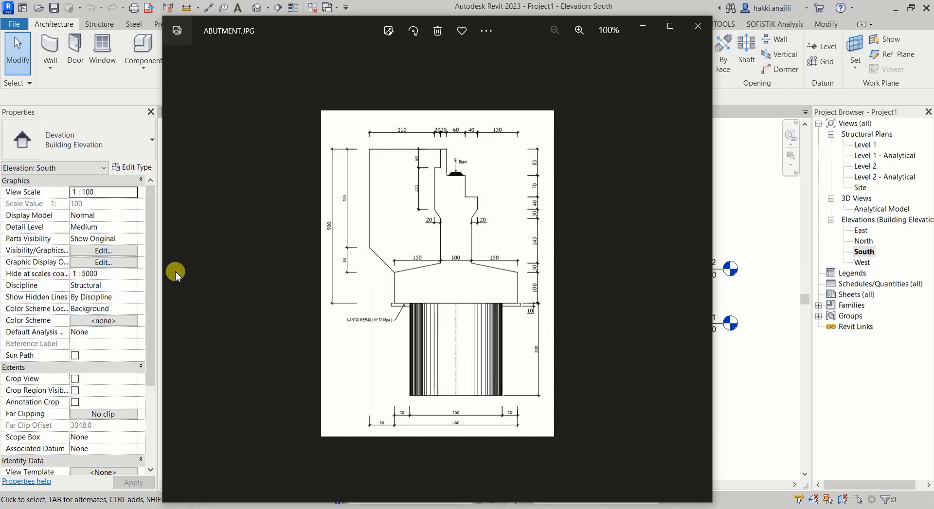
{"action": "left_click", "coordinate": [749, 214]}
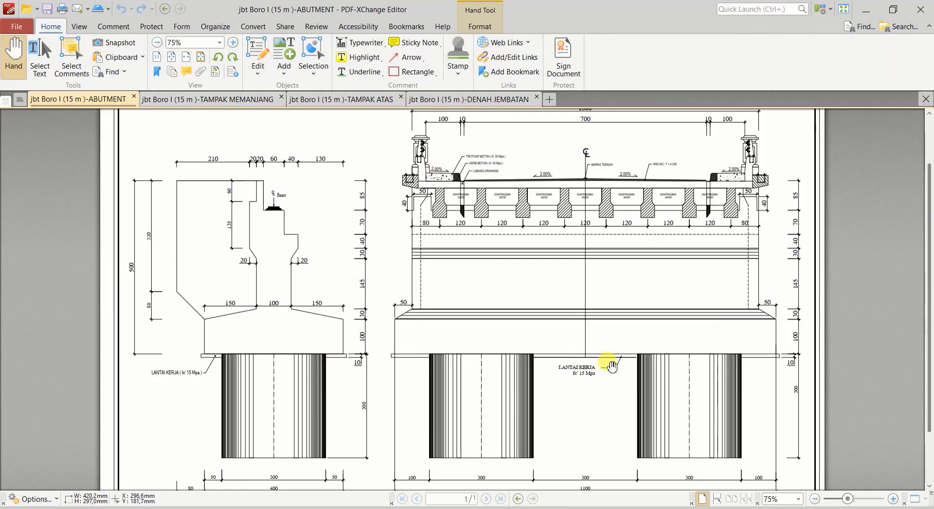
Zoom and pan around the abutment PDF sheet, then fit it to the window width
{"action": "left_click_drag", "start_coordinate": [610, 364], "coordinate": [599, 281]}
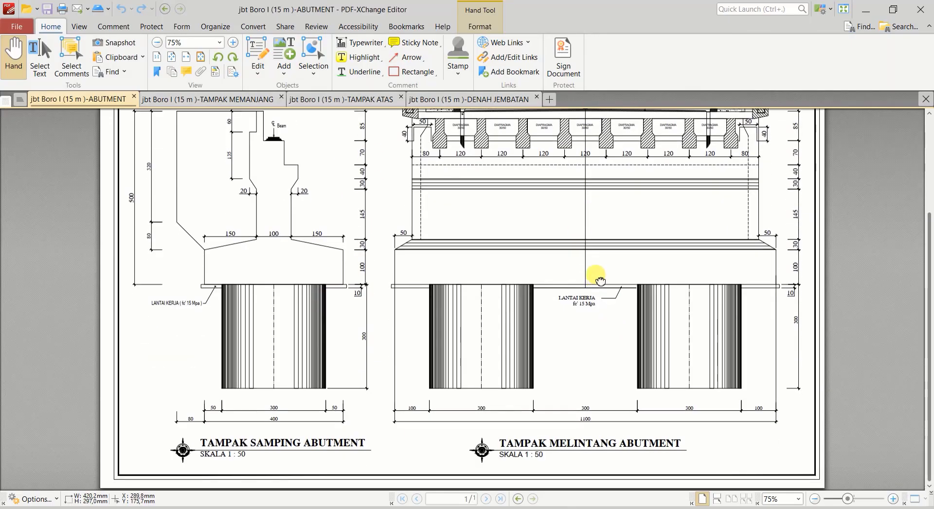
{"action": "scroll", "coordinate": [590, 427], "scroll_direction": "up", "scroll_amount": 1}
{"action": "scroll", "coordinate": [632, 428], "scroll_direction": "down", "scroll_amount": 1}
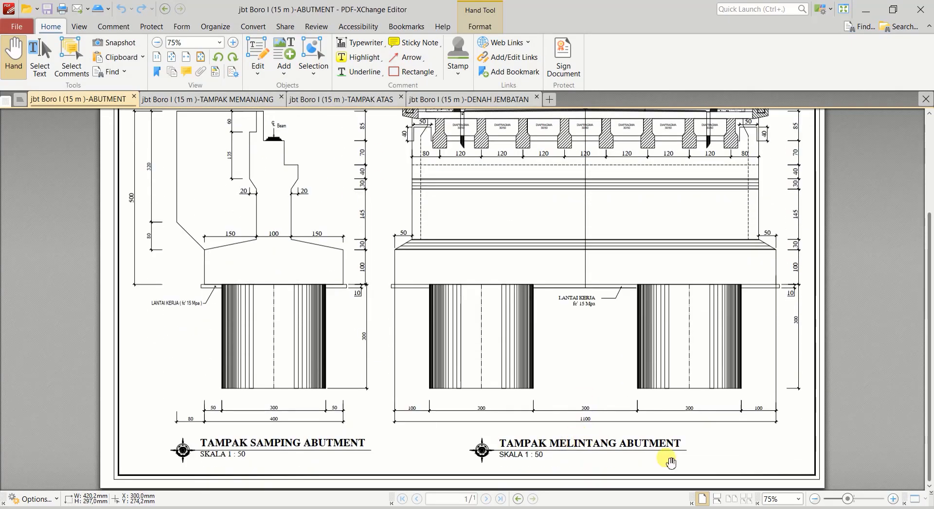
{"action": "left_click", "coordinate": [892, 498]}
{"action": "left_click", "coordinate": [892, 499]}
{"action": "left_click_drag", "start_coordinate": [775, 467], "coordinate": [621, 179]}
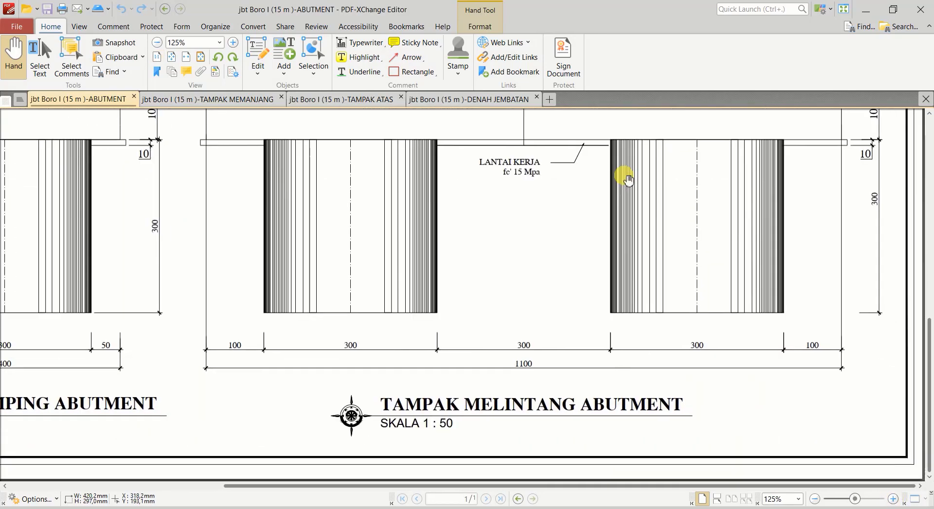
{"action": "scroll", "coordinate": [535, 292], "scroll_direction": "up", "scroll_amount": 3}
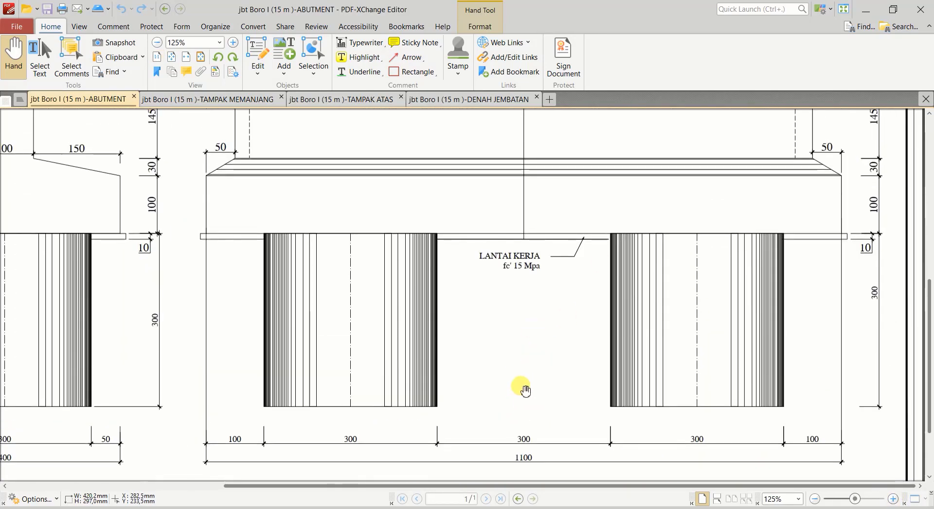
{"action": "left_click", "coordinate": [815, 499]}
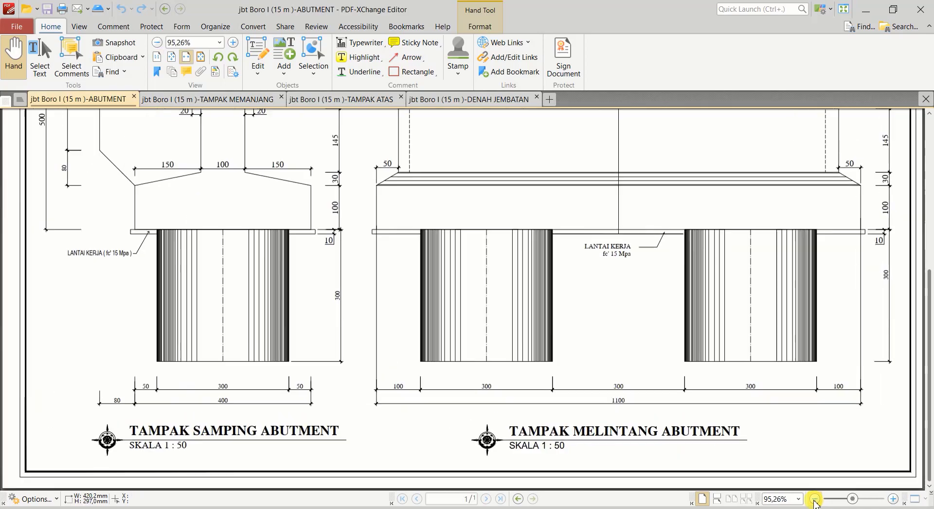
{"action": "scroll", "coordinate": [505, 233], "scroll_direction": "up", "scroll_amount": 5}
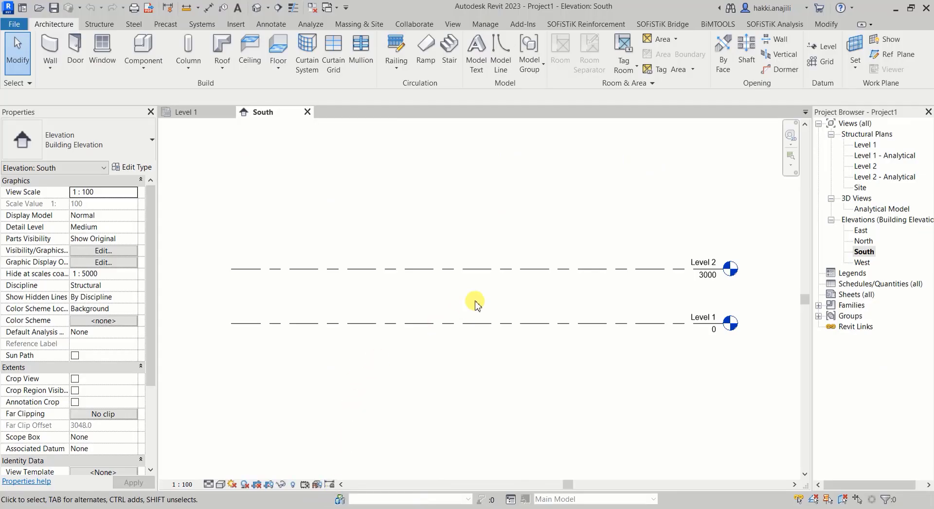
Rename Level 1 to TOP SUMURAN
{"action": "scroll", "coordinate": [478, 302], "scroll_direction": "down", "scroll_amount": 1}
{"action": "scroll", "coordinate": [730, 272], "scroll_direction": "up", "scroll_amount": 1}
{"action": "scroll", "coordinate": [729, 278], "scroll_direction": "up", "scroll_amount": 3}
{"action": "left_click", "coordinate": [639, 372]}
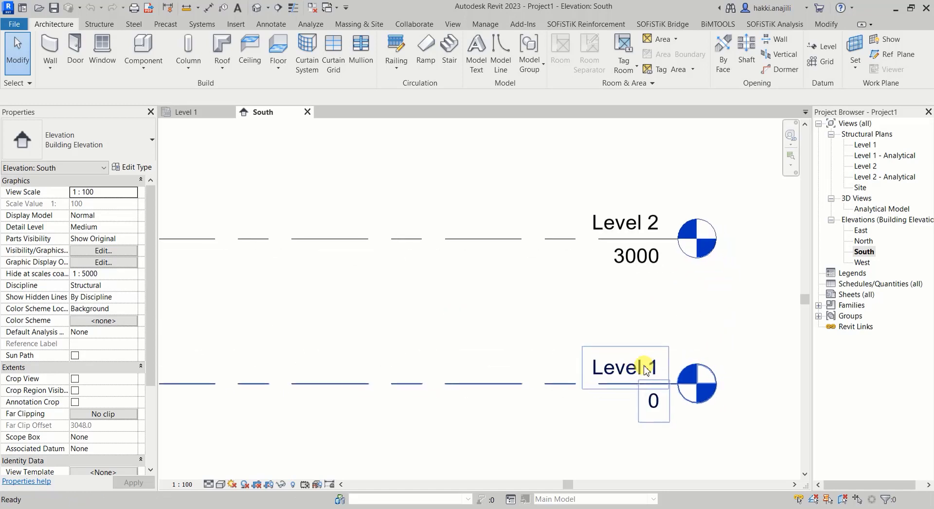
{"action": "double_click", "coordinate": [632, 372]}
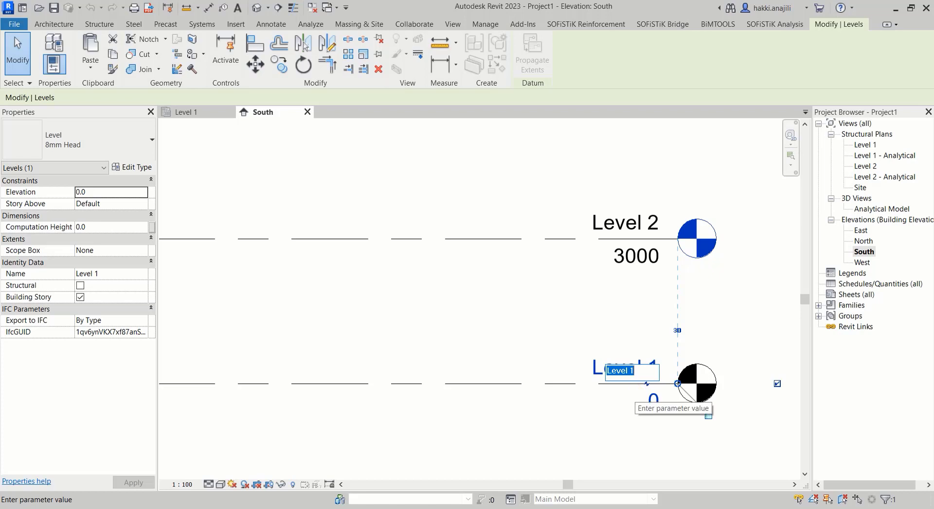
{"action": "type", "text": "TO"}
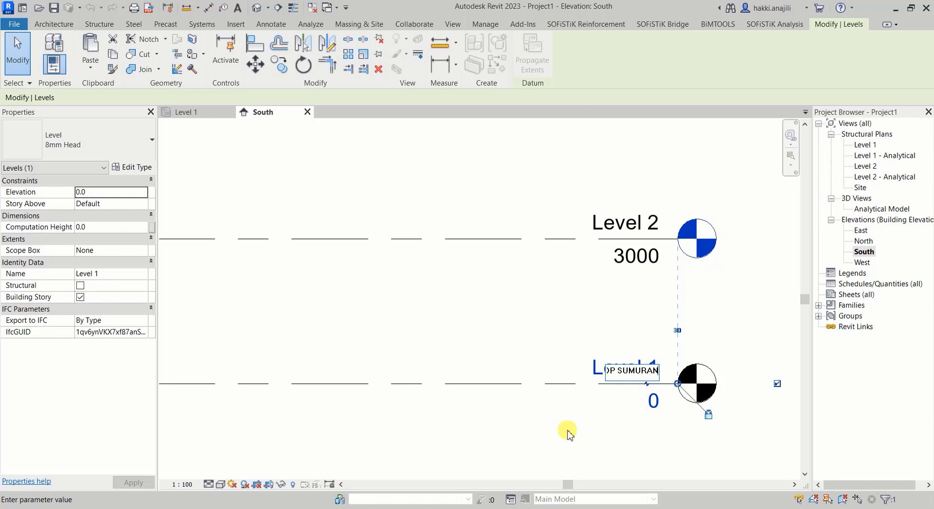
{"action": "key", "text": "Return"}
Rename Level 2 to TOP ABUTMEN
{"action": "left_click", "coordinate": [637, 231]}
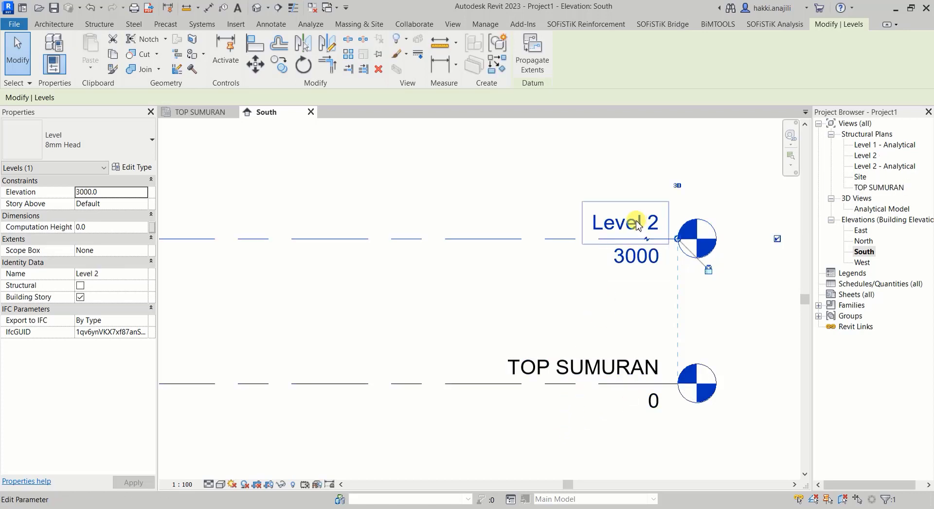
{"action": "left_click", "coordinate": [638, 224]}
{"action": "type", "text": "TOP ABUTMEN"}
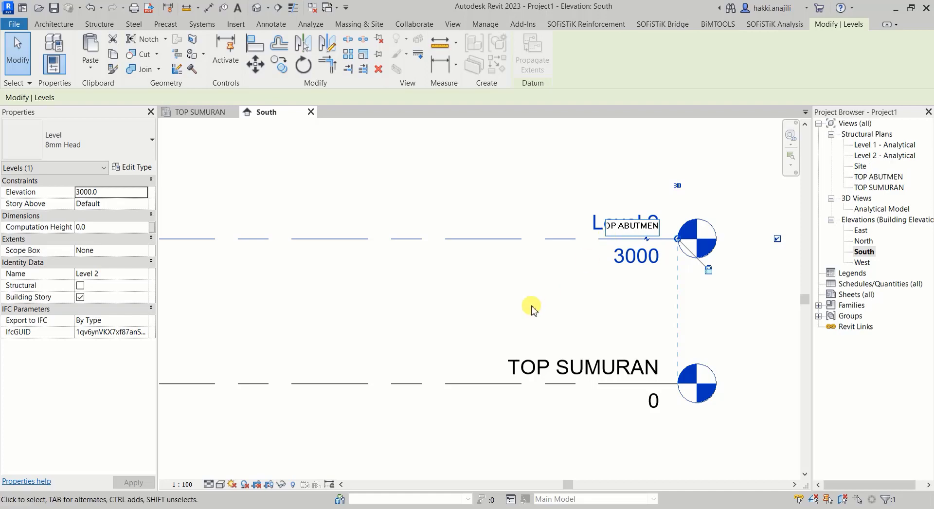
{"action": "key", "text": "Return"}
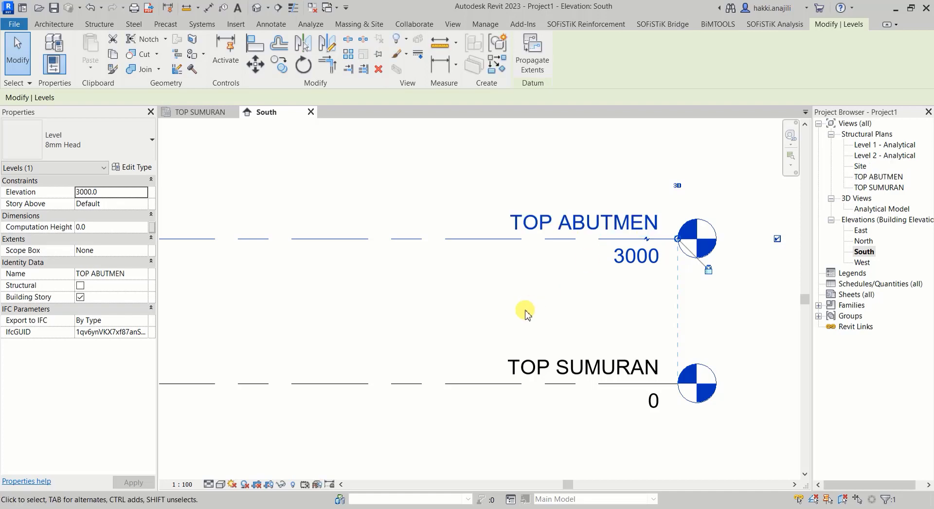
{"action": "left_click", "coordinate": [559, 336]}
{"action": "scroll", "coordinate": [635, 332], "scroll_direction": "down", "scroll_amount": 5}
{"action": "scroll", "coordinate": [540, 332], "scroll_direction": "up", "scroll_amount": 3}
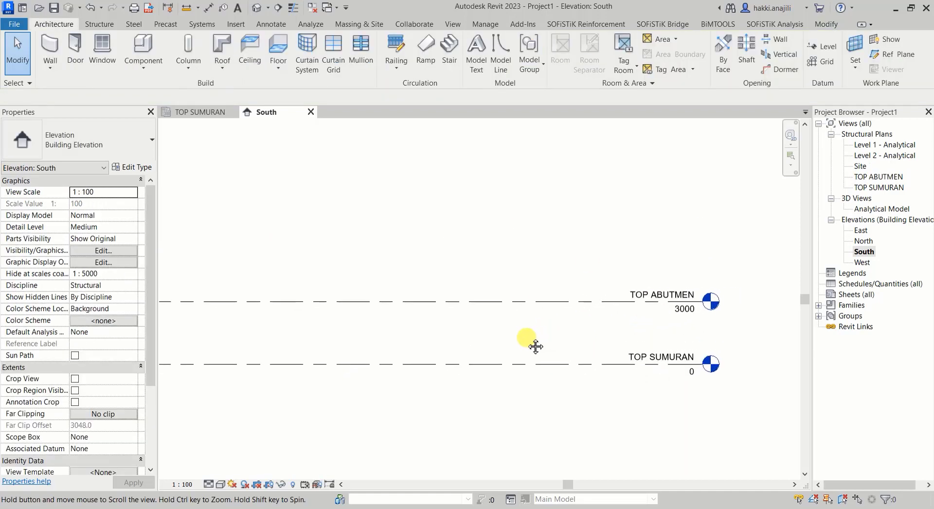
Check the abutment height on the ABUTMENT.JPG reference image
{"action": "middle_click_drag", "start_coordinate": [638, 351], "coordinate": [591, 342]}
{"action": "left_click", "coordinate": [339, 501]}
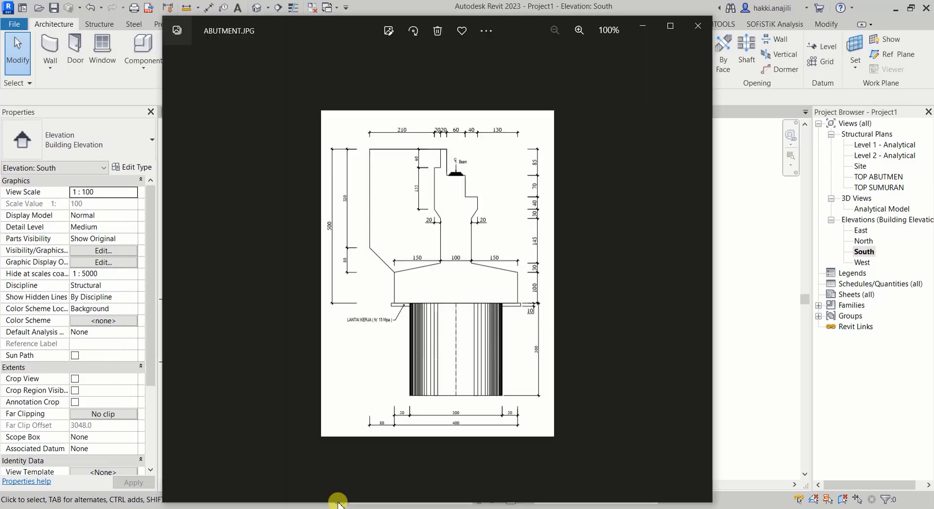
{"action": "scroll", "coordinate": [369, 219], "scroll_direction": "up", "scroll_amount": 2}
{"action": "scroll", "coordinate": [357, 196], "scroll_direction": "up", "scroll_amount": 1}
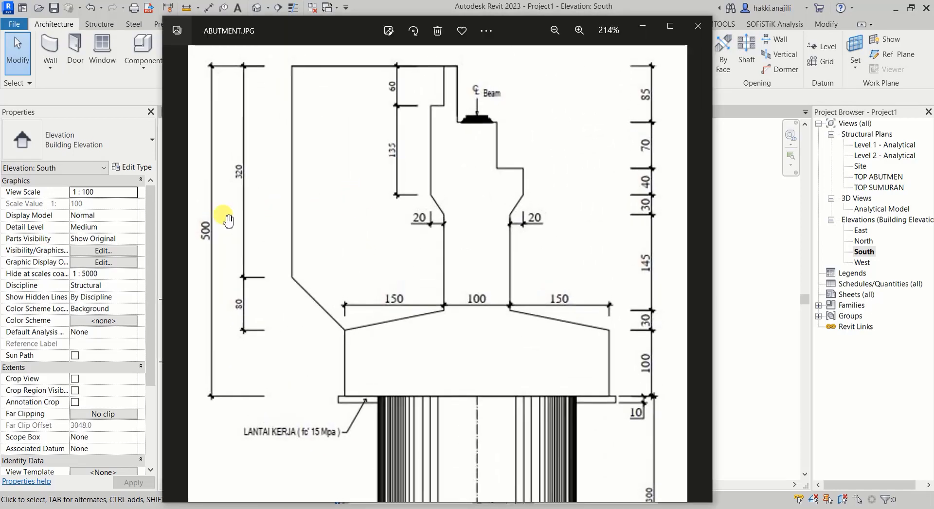
{"action": "scroll", "coordinate": [611, 302], "scroll_direction": "down", "scroll_amount": 3}
{"action": "left_click", "coordinate": [750, 322]}
{"action": "scroll", "coordinate": [642, 306], "scroll_direction": "up", "scroll_amount": 3}
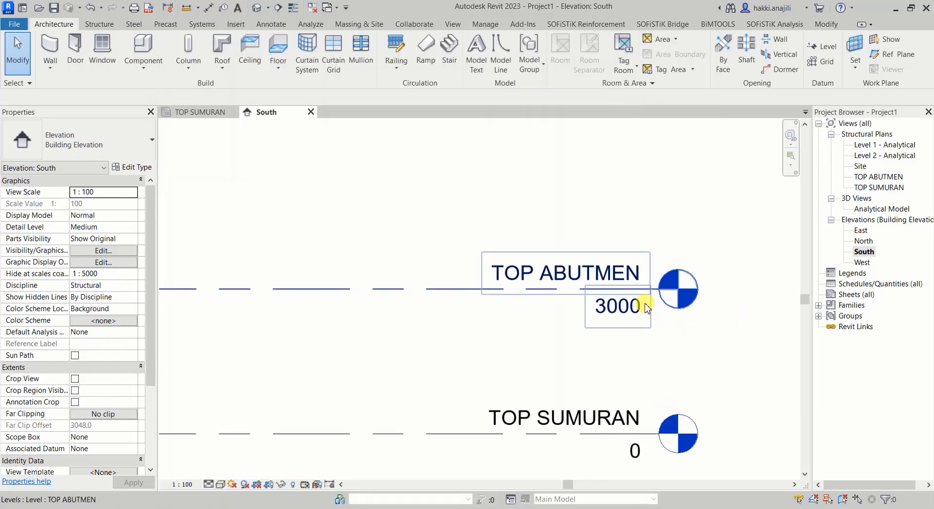
Change the TOP ABUTMEN elevation from 3000 to 5000
{"action": "left_click", "coordinate": [619, 308]}
{"action": "left_click", "coordinate": [616, 313]}
{"action": "type", "text": "5000"}
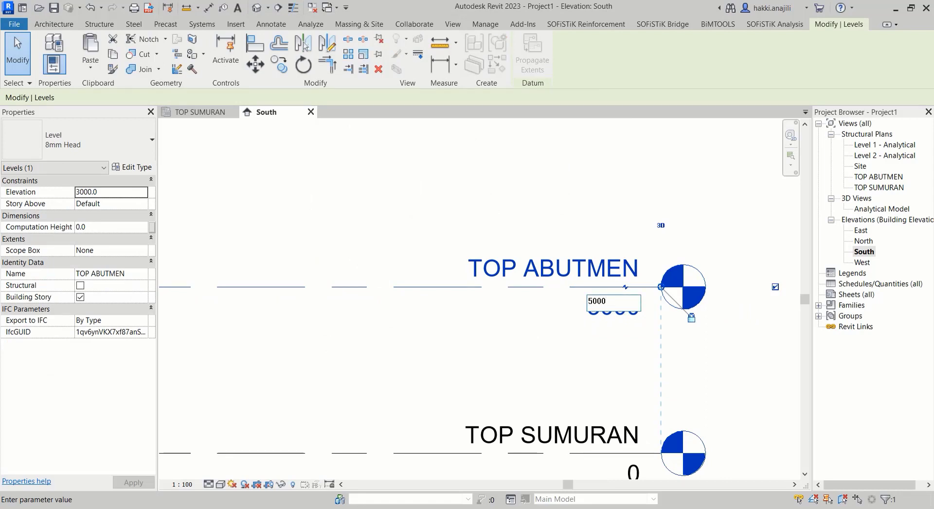
{"action": "key", "text": "Return"}
{"action": "scroll", "coordinate": [569, 344], "scroll_direction": "down", "scroll_amount": 1}
{"action": "scroll", "coordinate": [622, 333], "scroll_direction": "down", "scroll_amount": 3}
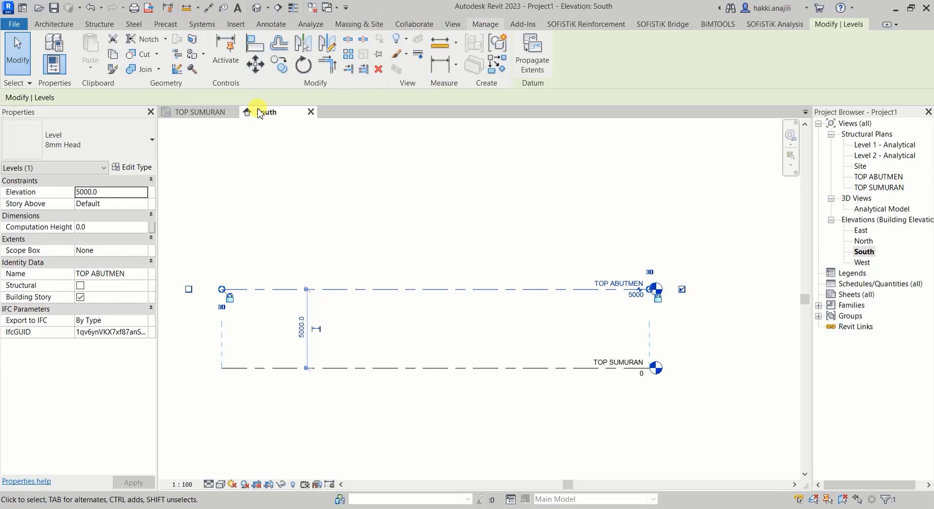
Set the project length units to Centimeters in Project Units
{"action": "left_click", "coordinate": [215, 70]}
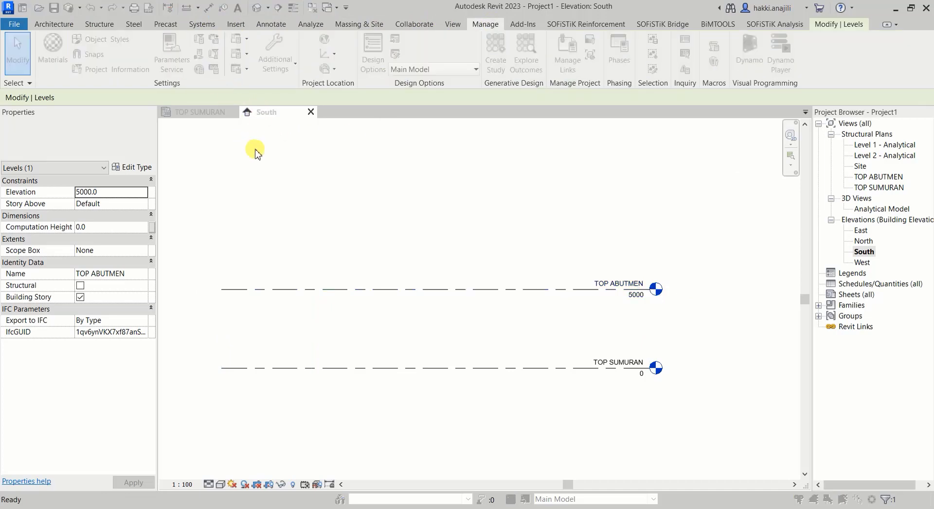
{"action": "left_click_drag", "start_coordinate": [485, 124], "coordinate": [454, 126]}
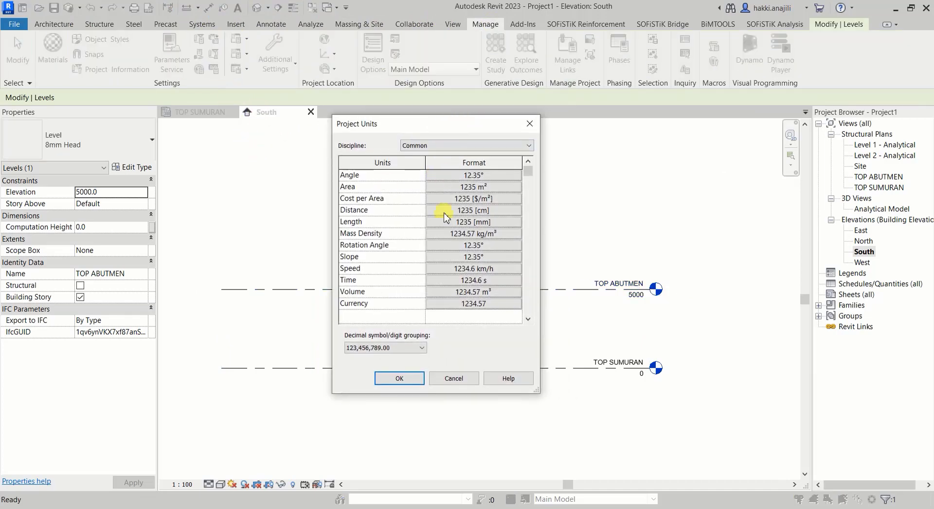
{"action": "left_click", "coordinate": [486, 221]}
{"action": "left_click", "coordinate": [469, 194]}
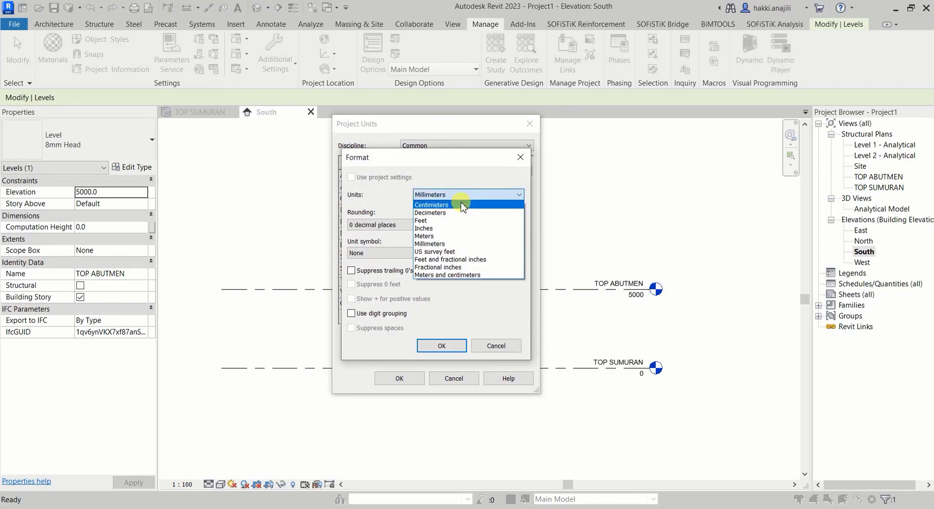
{"action": "left_click", "coordinate": [462, 206]}
{"action": "left_click", "coordinate": [446, 345]}
{"action": "left_click", "coordinate": [399, 377]}
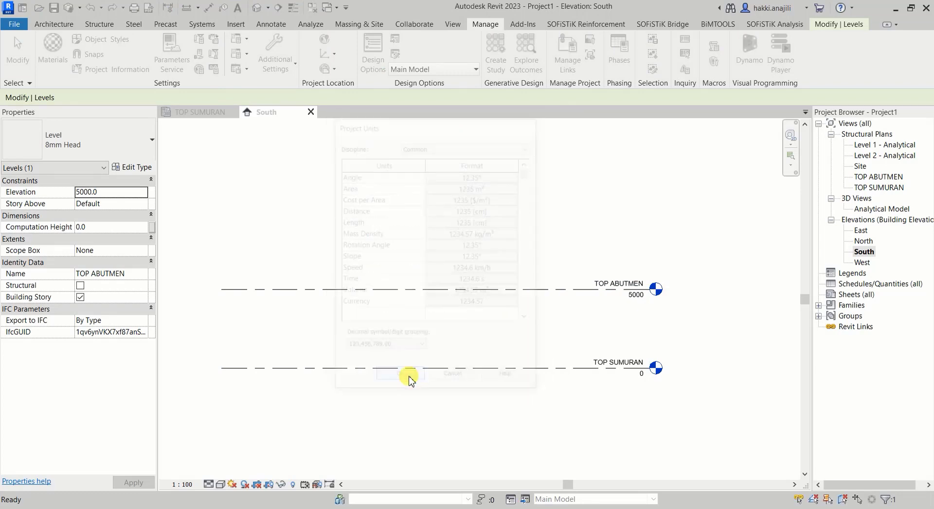
Deselect the level and switch to the TOP SUMURAN structural plan view
{"action": "left_click", "coordinate": [468, 319]}
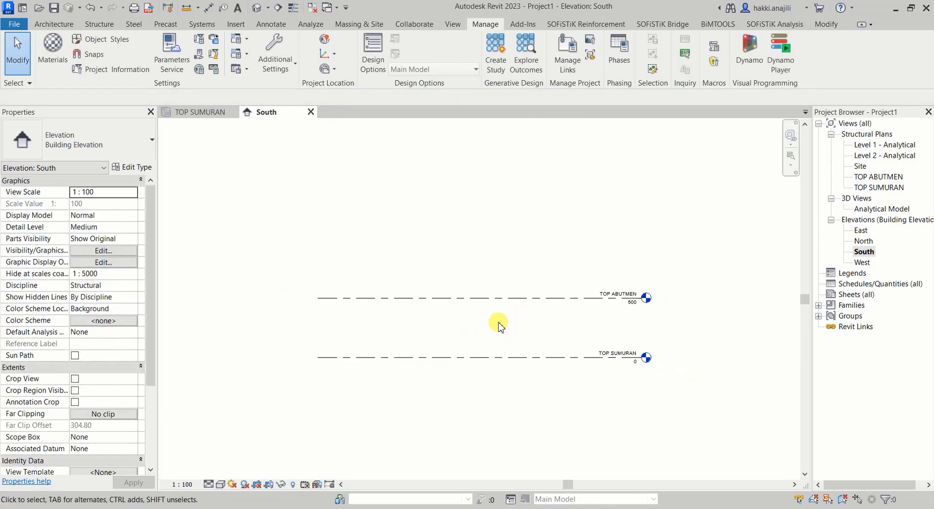
{"action": "key", "text": "ctrl+Tab"}
{"action": "scroll", "coordinate": [396, 274], "scroll_direction": "up", "scroll_amount": 3}
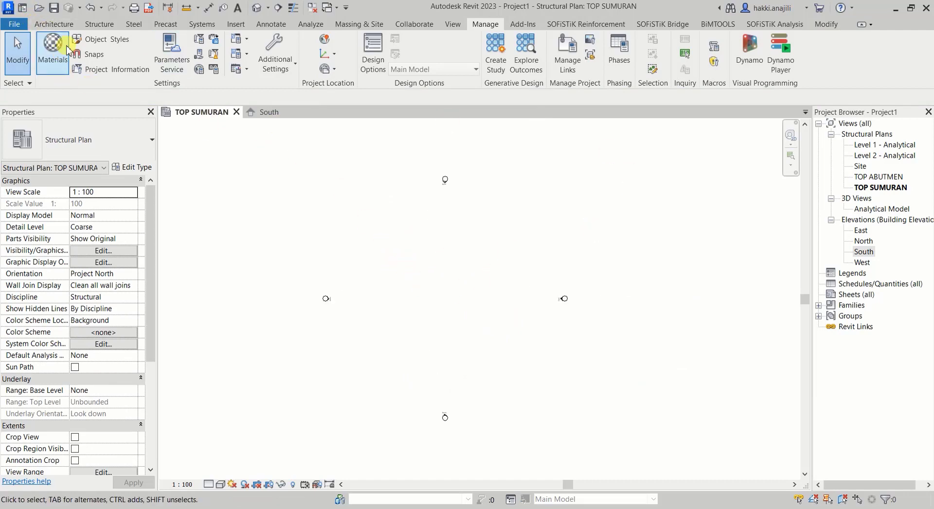
Draw vertical grid line 1 in the TOP SUMURAN plan
{"action": "left_click", "coordinate": [55, 24]}
{"action": "middle_click_drag", "start_coordinate": [433, 292], "coordinate": [475, 308]}
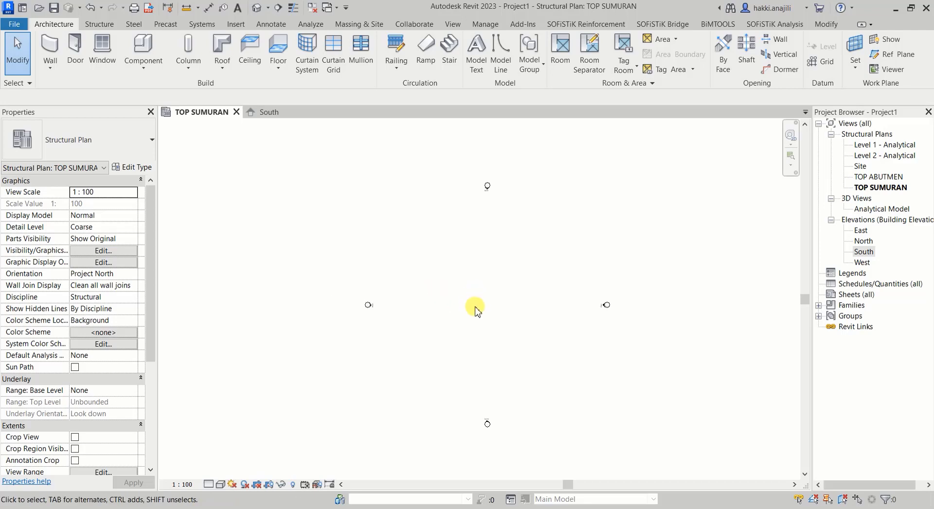
{"action": "left_click", "coordinate": [822, 62]}
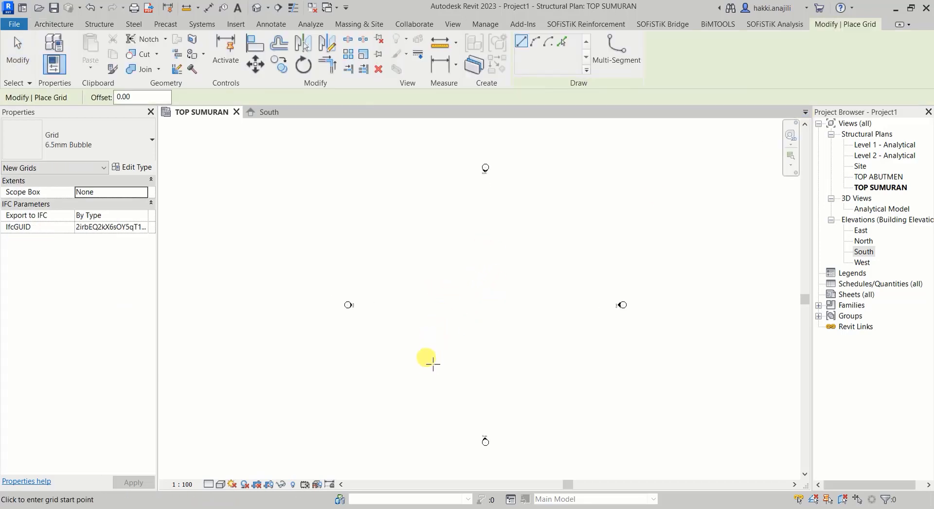
{"action": "left_click", "coordinate": [431, 372]}
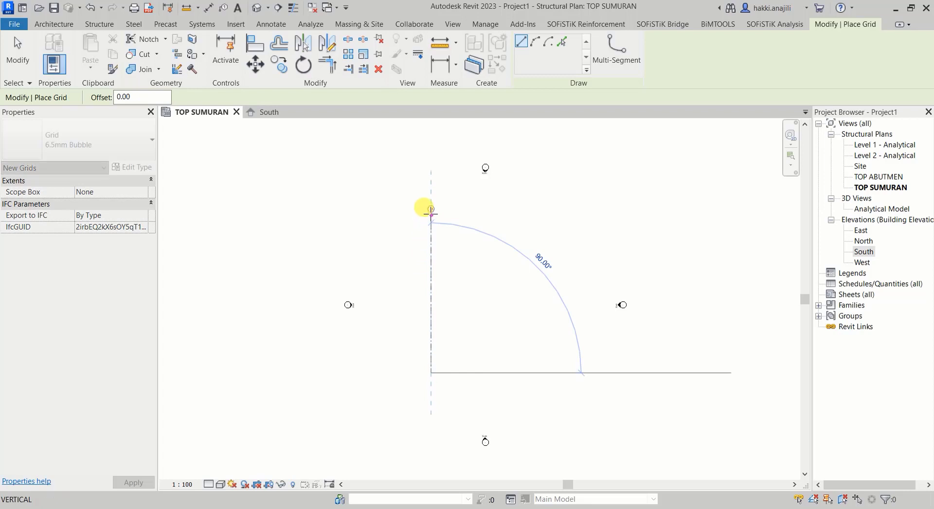
{"action": "left_click", "coordinate": [431, 212]}
{"action": "right_click", "coordinate": [430, 213]}
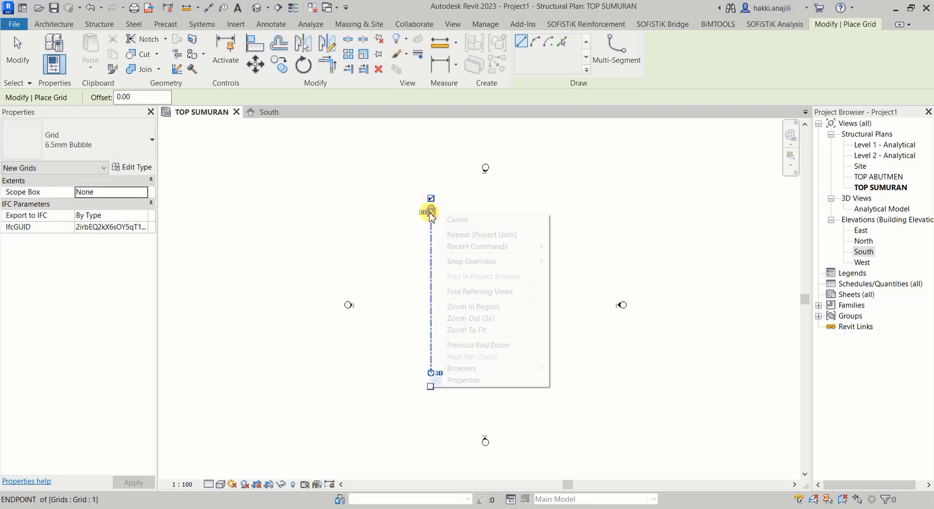
{"action": "left_click", "coordinate": [370, 268]}
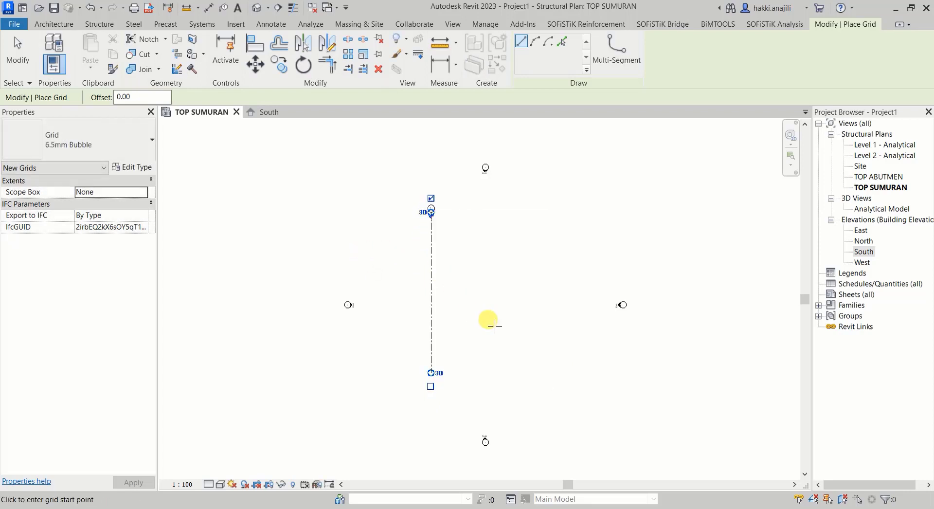
{"action": "middle_click_drag", "start_coordinate": [494, 326], "coordinate": [425, 323]}
{"action": "scroll", "coordinate": [421, 291], "scroll_direction": "up", "scroll_amount": 1}
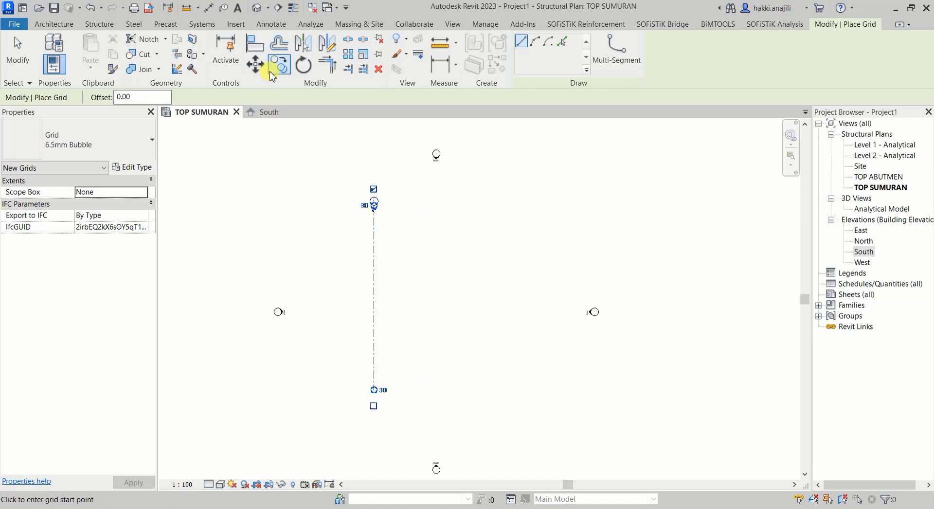
{"action": "key", "text": "Escape"}
{"action": "key", "text": "Escape"}
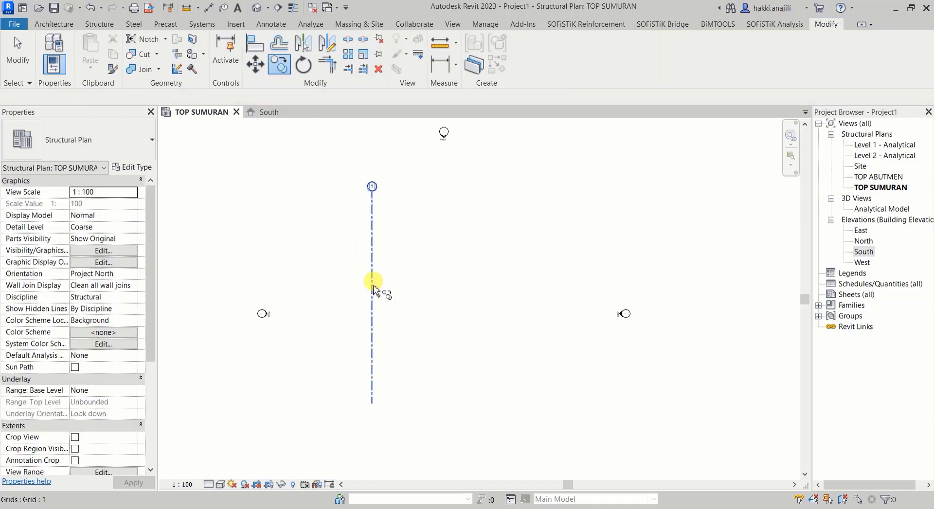
Copy grid 1 a distance of 1100 to the right to create grid 2
{"action": "left_click", "coordinate": [375, 289]}
{"action": "left_click", "coordinate": [369, 261]}
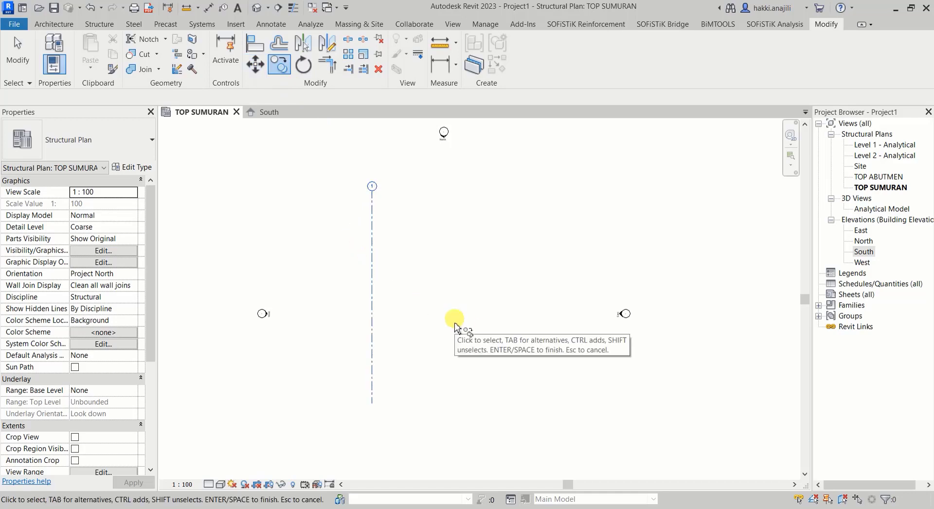
{"action": "key", "text": "Escape"}
{"action": "left_click", "coordinate": [372, 265]}
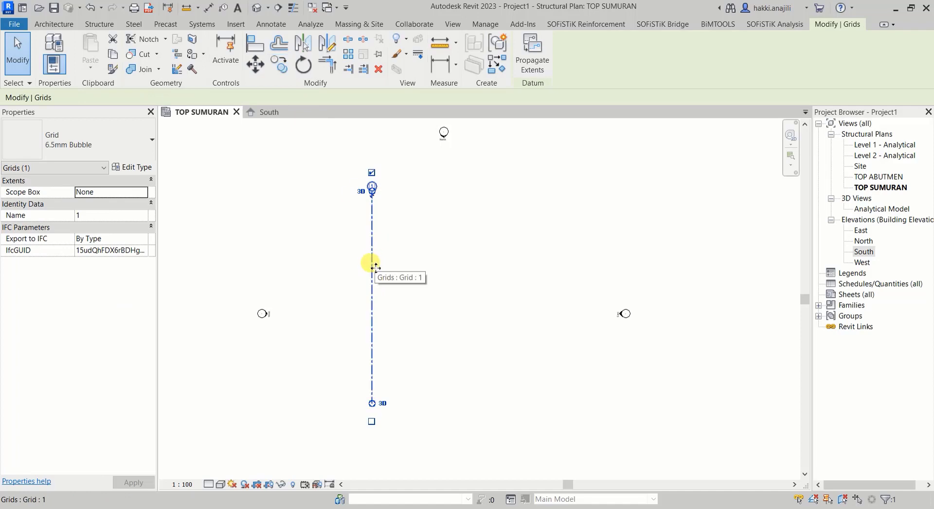
{"action": "left_click", "coordinate": [285, 68]}
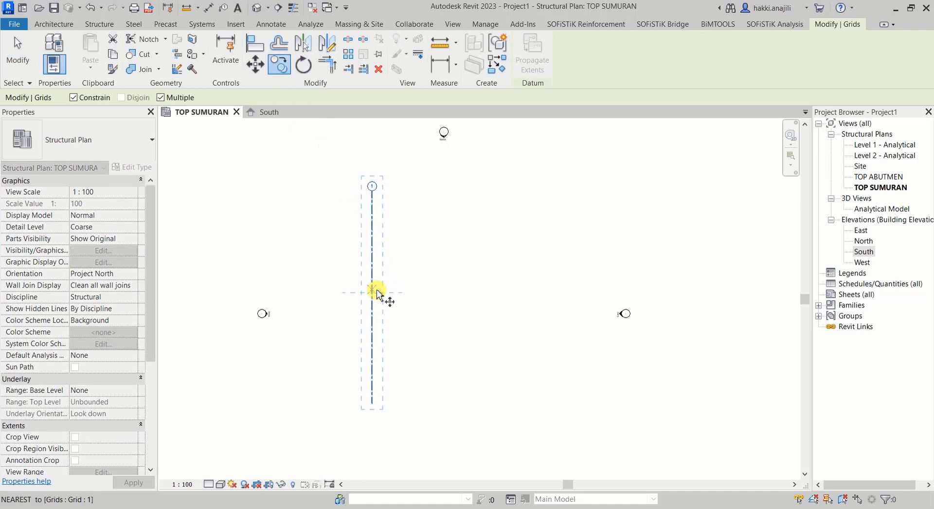
{"action": "left_click", "coordinate": [372, 292]}
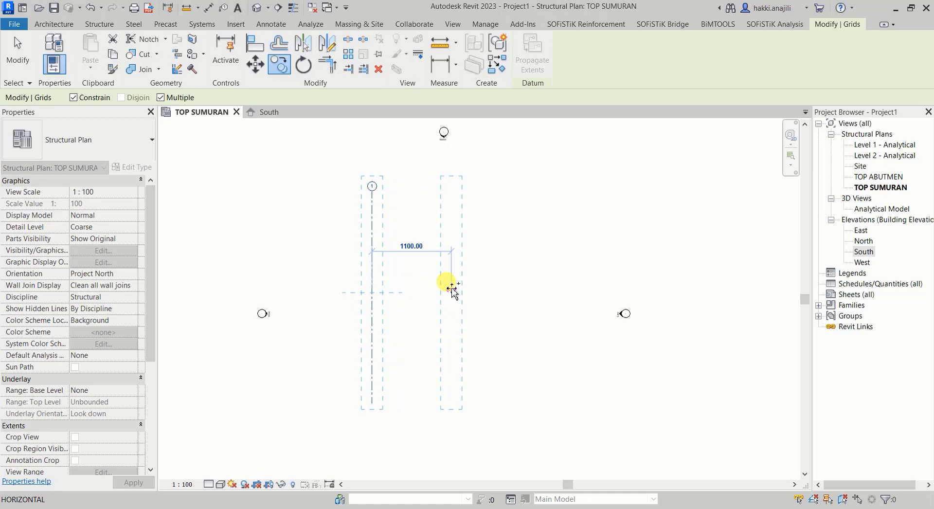
{"action": "type", "text": "1100"}
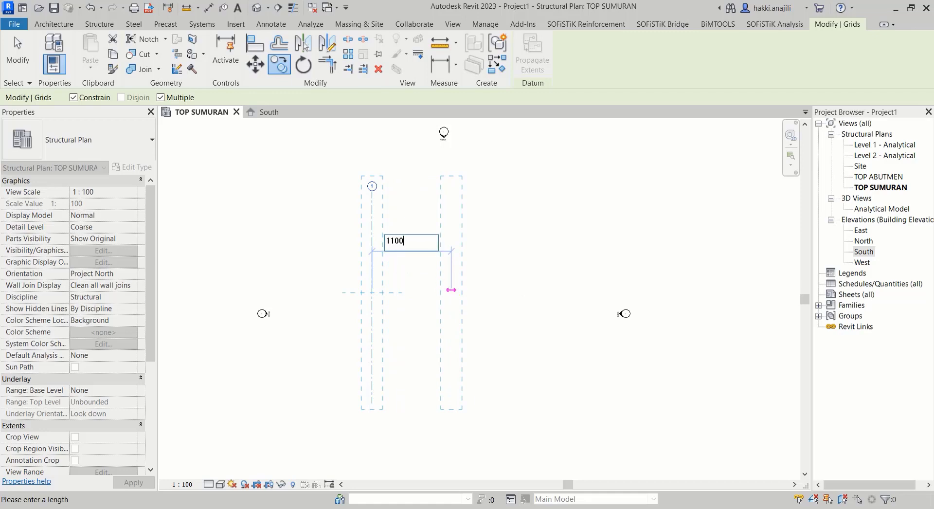
{"action": "key", "text": "Return"}
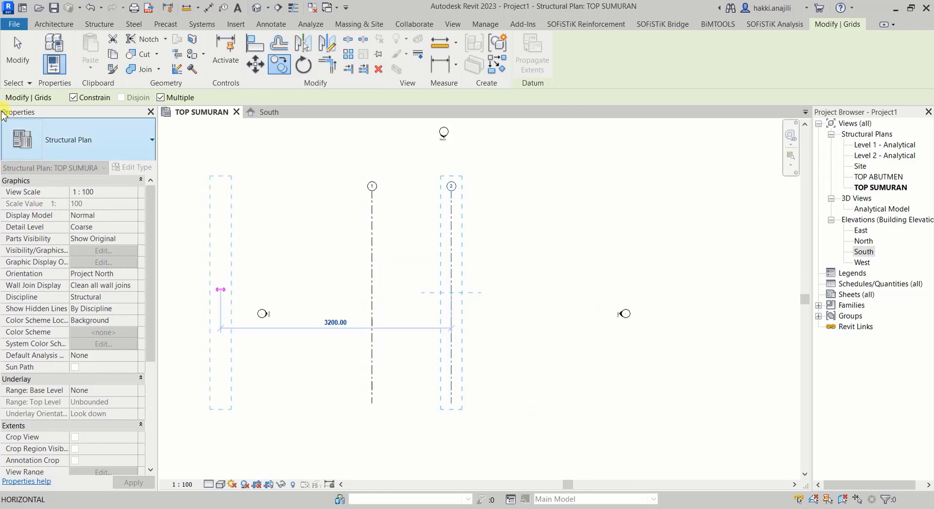
{"action": "left_click", "coordinate": [18, 54]}
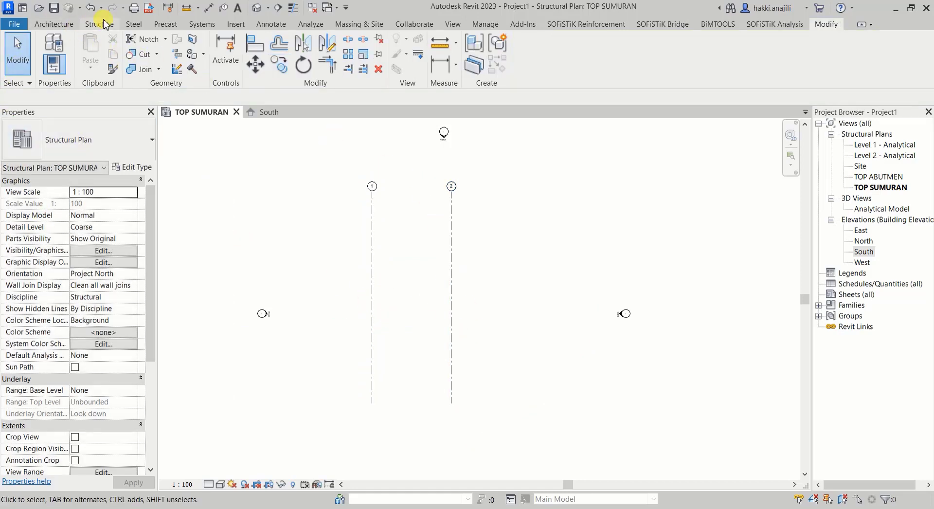
Draw a horizontal grid across grids 1 and 2 and rename its bubble to A
{"action": "left_click", "coordinate": [107, 26]}
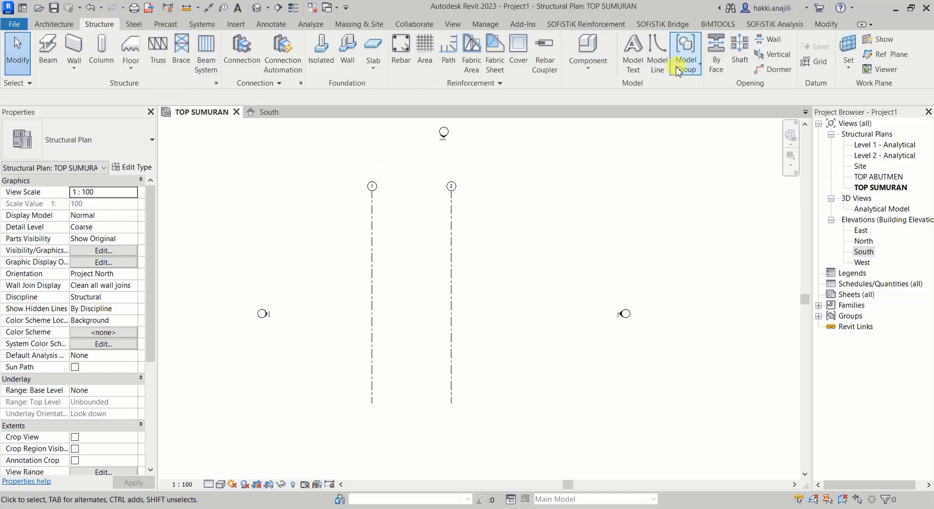
{"action": "left_click", "coordinate": [811, 61]}
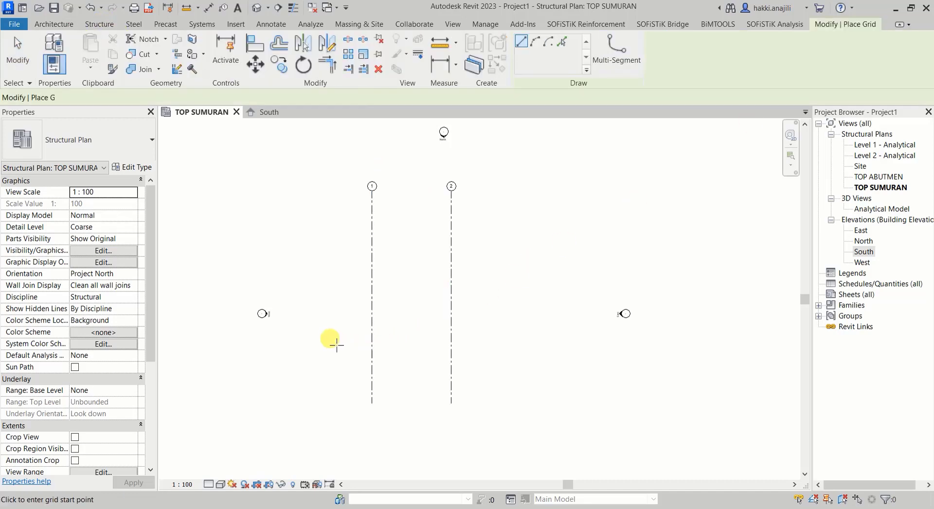
{"action": "left_click", "coordinate": [332, 343]}
{"action": "left_click", "coordinate": [501, 343]}
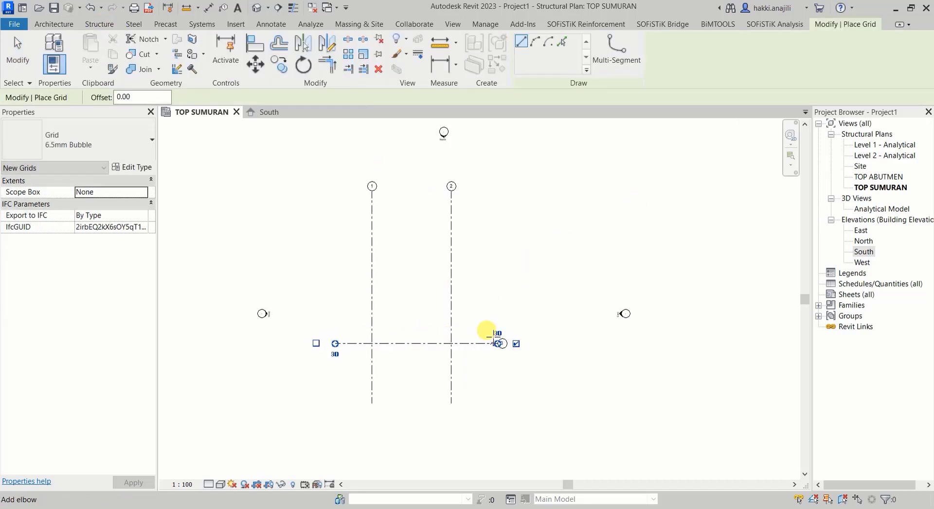
{"action": "scroll", "coordinate": [499, 338], "scroll_direction": "up", "scroll_amount": 1}
{"action": "key", "text": "Escape"}
{"action": "scroll", "coordinate": [491, 335], "scroll_direction": "up", "scroll_amount": 2}
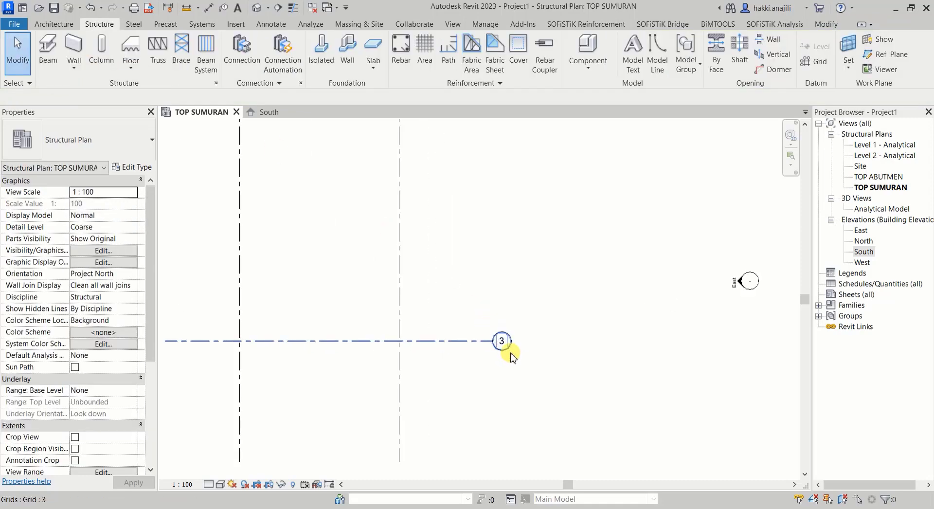
{"action": "scroll", "coordinate": [494, 334], "scroll_direction": "up", "scroll_amount": 1}
{"action": "double_click", "coordinate": [497, 333]}
{"action": "type", "text": "A"}
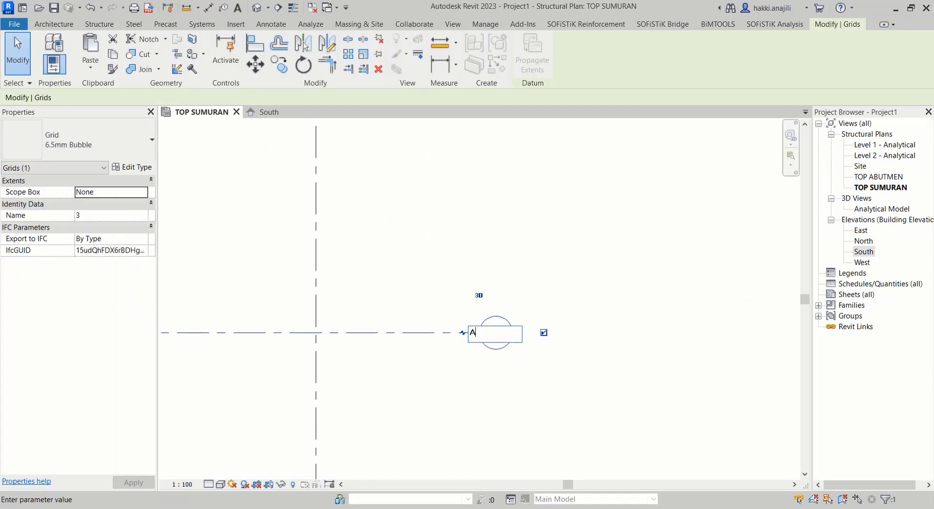
{"action": "key", "text": "Return"}
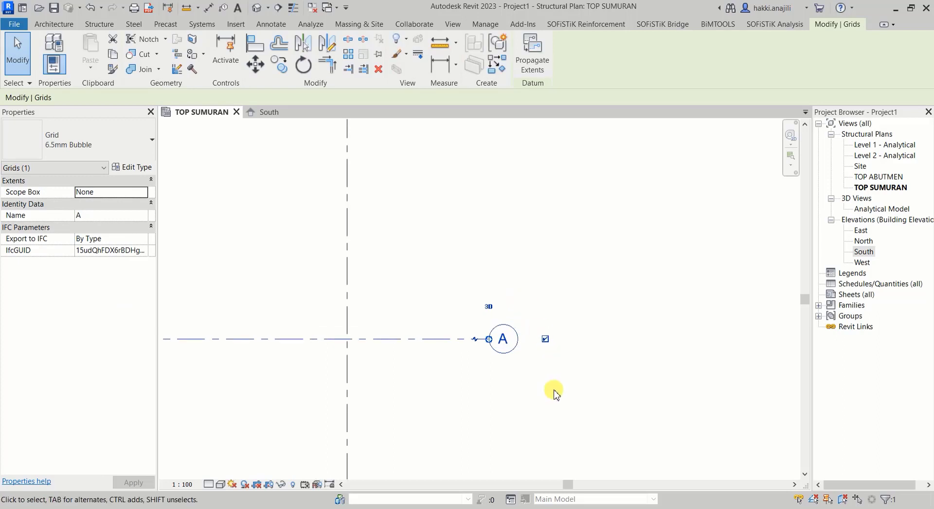
{"action": "scroll", "coordinate": [553, 389], "scroll_direction": "down", "scroll_amount": 2}
{"action": "scroll", "coordinate": [519, 371], "scroll_direction": "down", "scroll_amount": 1}
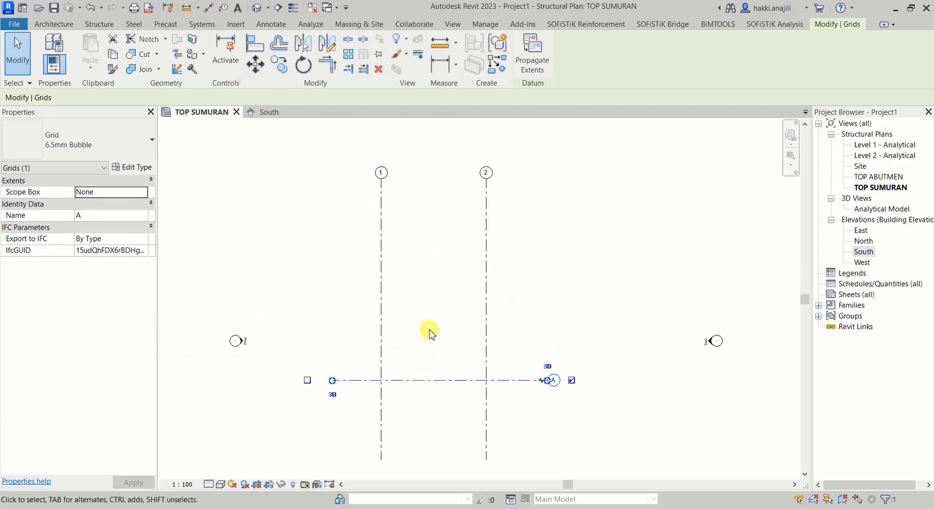
Copy grid A 400 upward to create grid B
{"action": "left_click", "coordinate": [279, 64]}
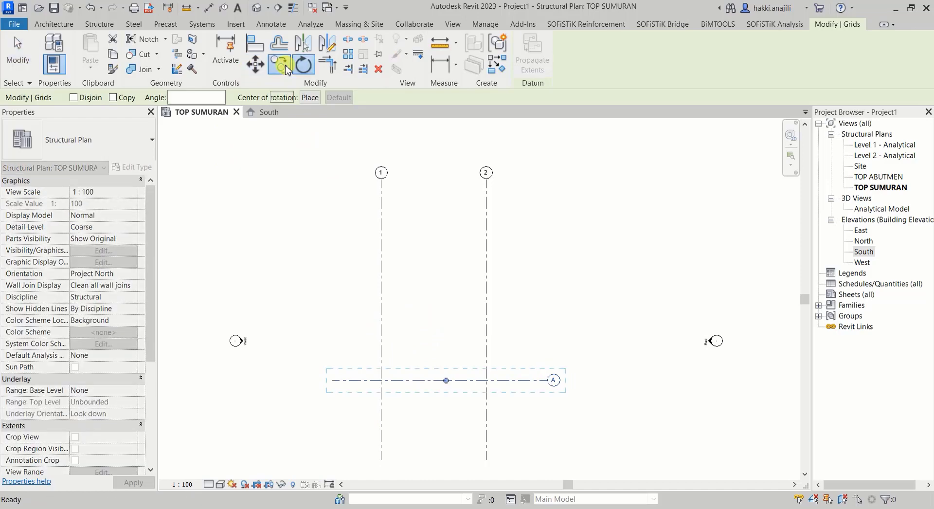
{"action": "left_click", "coordinate": [381, 380]}
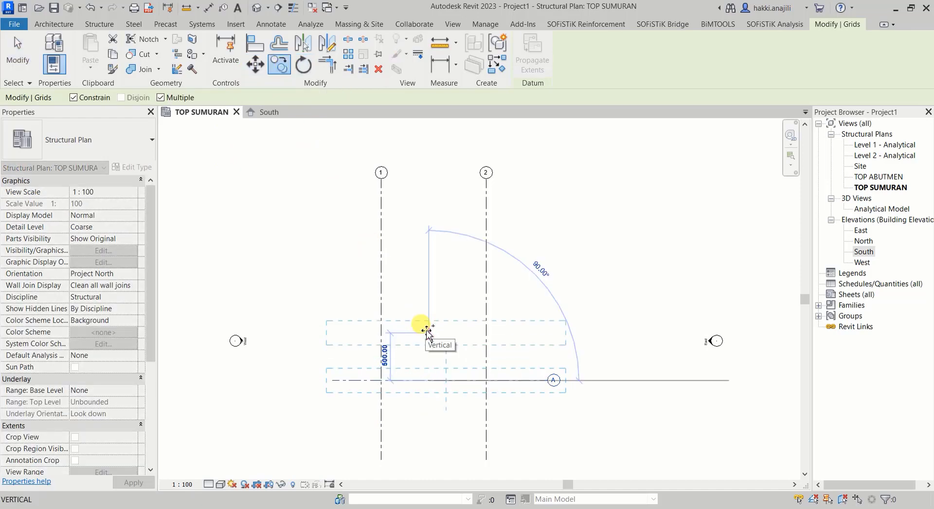
{"action": "type", "text": "400"}
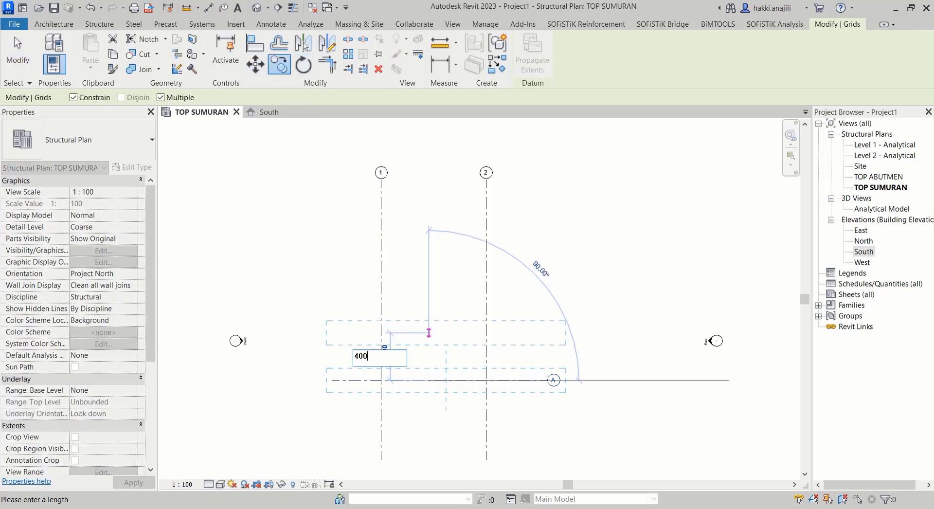
{"action": "key", "text": "Return"}
{"action": "key", "text": "Escape"}
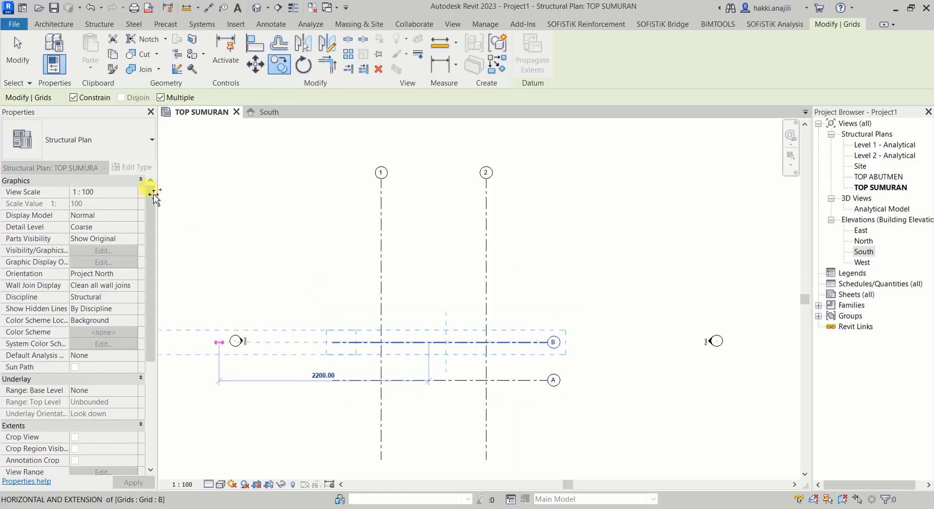
{"action": "key", "text": "Escape"}
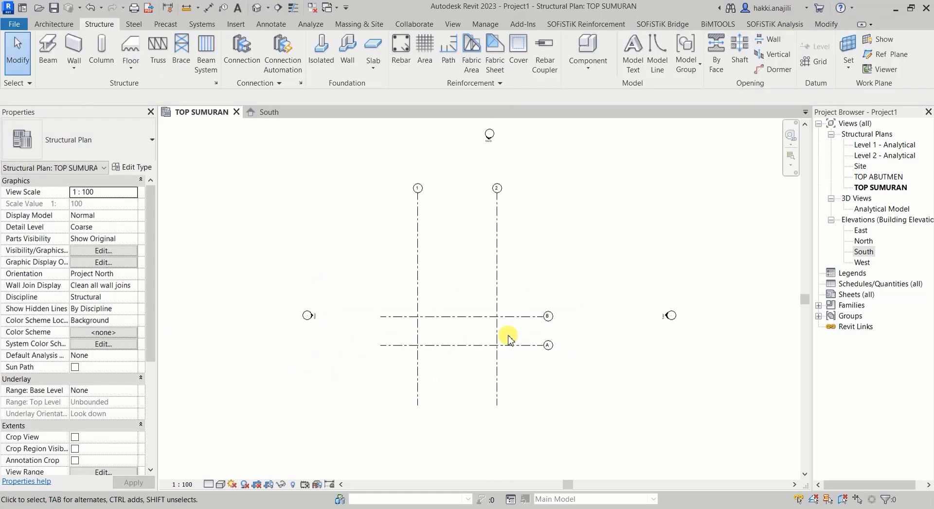
{"action": "scroll", "coordinate": [507, 334], "scroll_direction": "up", "scroll_amount": 2}
{"action": "scroll", "coordinate": [423, 342], "scroll_direction": "up", "scroll_amount": 1}
{"action": "middle_click_drag", "start_coordinate": [392, 344], "coordinate": [378, 333]}
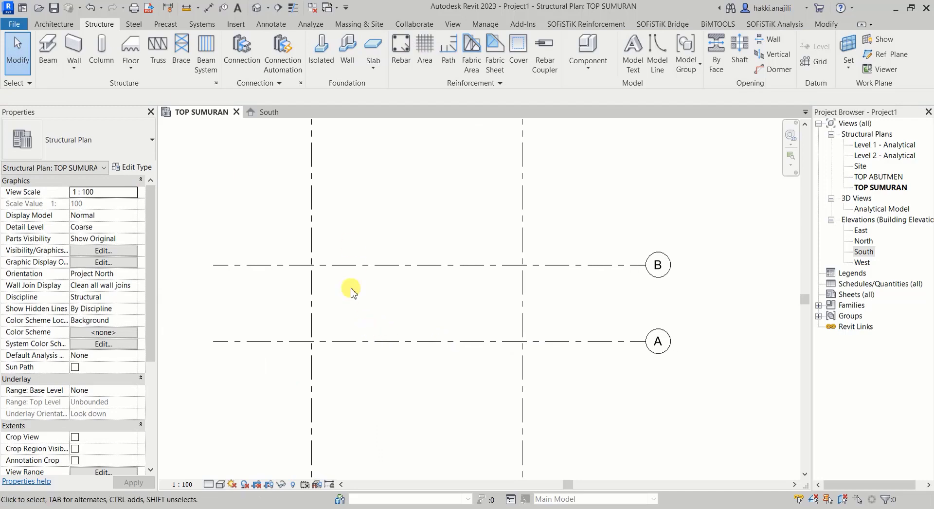
{"action": "scroll", "coordinate": [390, 342], "scroll_direction": "down", "scroll_amount": 2}
{"action": "scroll", "coordinate": [390, 342], "scroll_direction": "down", "scroll_amount": 1}
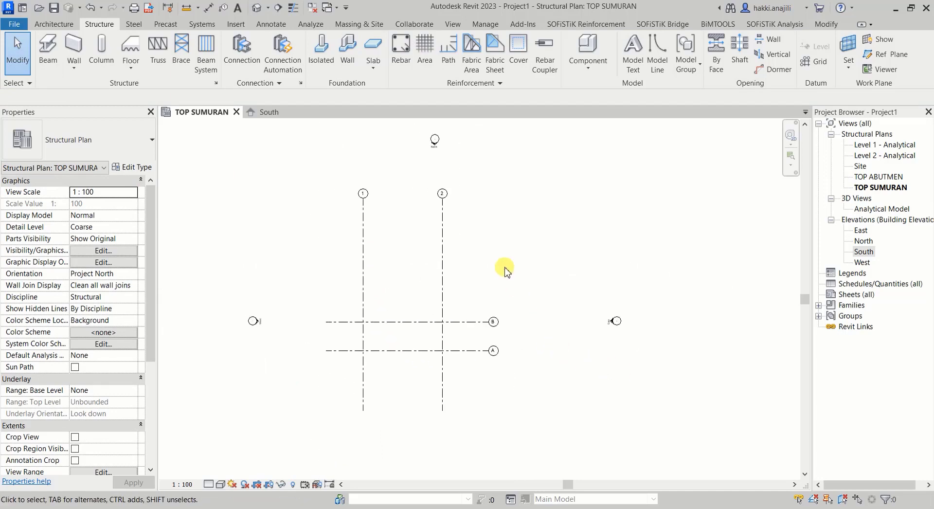
{"action": "scroll", "coordinate": [463, 298], "scroll_direction": "down", "scroll_amount": 1}
{"action": "scroll", "coordinate": [417, 319], "scroll_direction": "up", "scroll_amount": 3}
{"action": "scroll", "coordinate": [423, 334], "scroll_direction": "up", "scroll_amount": 1}
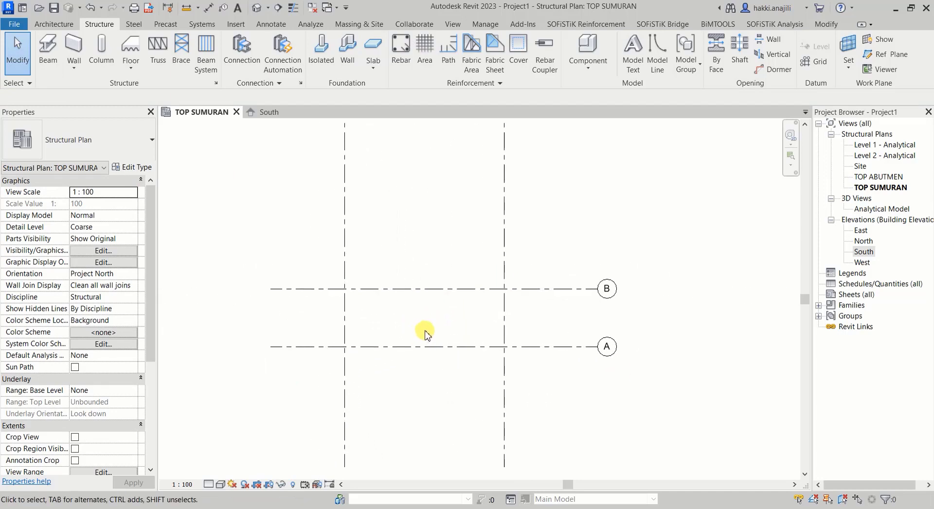
{"action": "scroll", "coordinate": [425, 335], "scroll_direction": "down", "scroll_amount": 2}
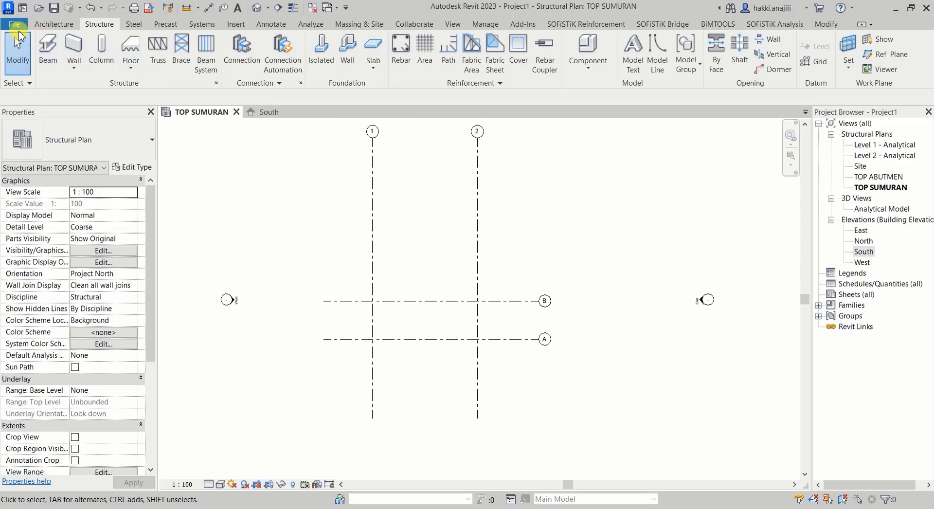
Create a new family from the Metric Column.rft template
{"action": "left_click", "coordinate": [16, 25]}
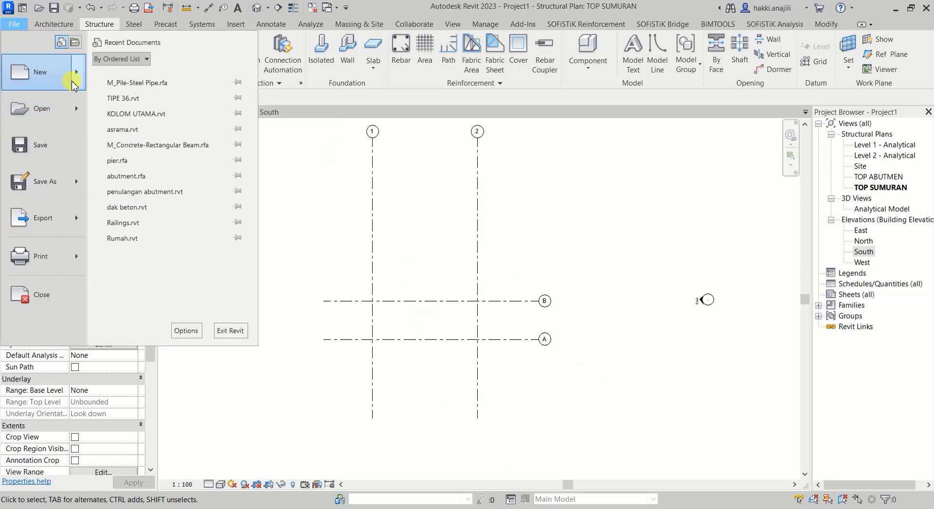
{"action": "mouse_move", "coordinate": [43, 72]}
{"action": "left_click", "coordinate": [138, 119]}
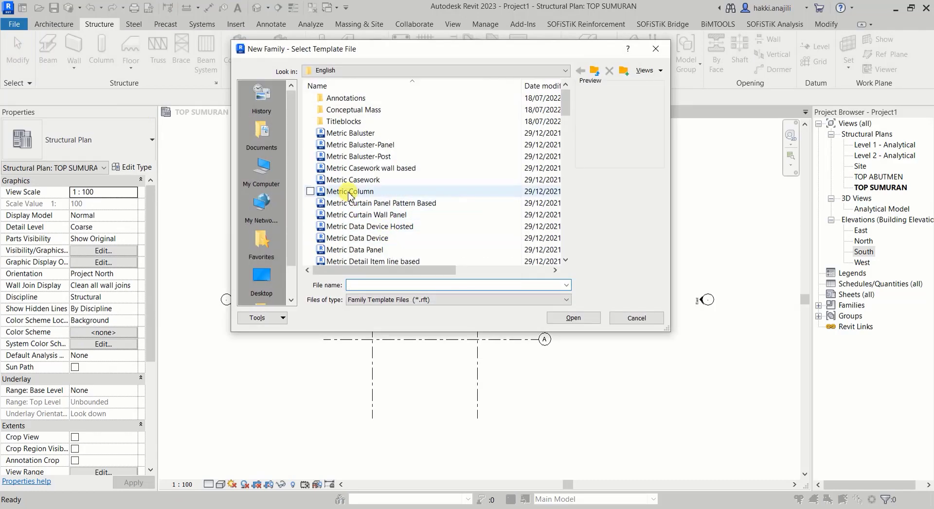
{"action": "left_click", "coordinate": [369, 203]}
{"action": "left_click", "coordinate": [367, 192]}
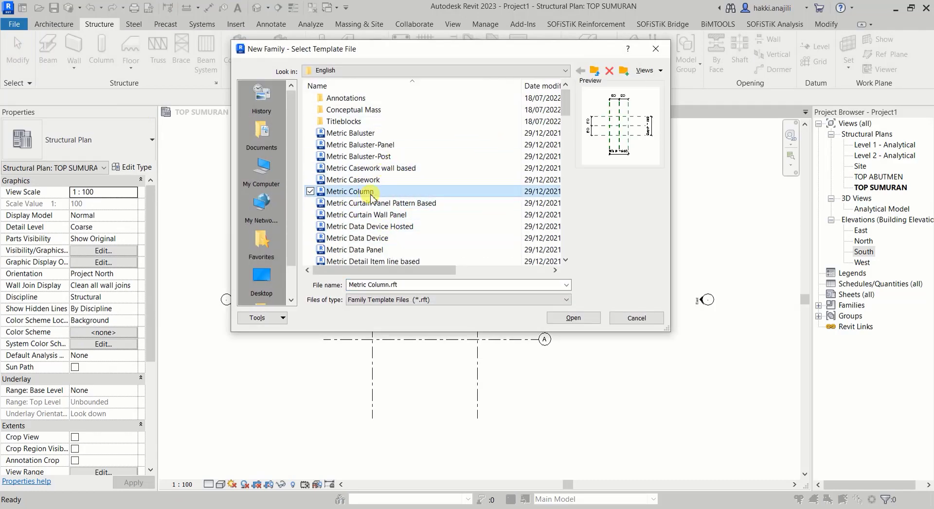
{"action": "left_click", "coordinate": [596, 320]}
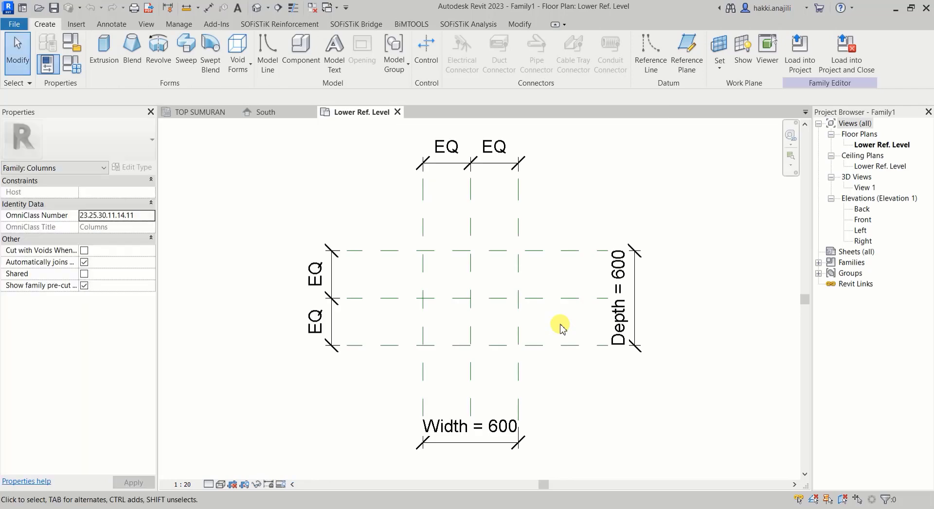
Delete the Depth dimension and the upper and lower horizontal reference planes
{"action": "scroll", "coordinate": [414, 288], "scroll_direction": "down", "scroll_amount": 5}
{"action": "scroll", "coordinate": [428, 292], "scroll_direction": "up", "scroll_amount": 3}
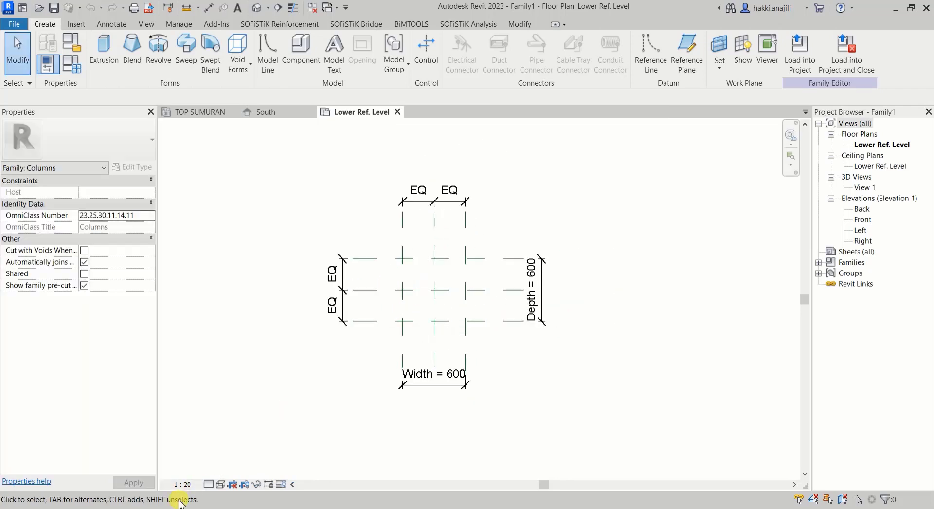
{"action": "left_click", "coordinate": [184, 484]}
{"action": "scroll", "coordinate": [535, 263], "scroll_direction": "up", "scroll_amount": 2}
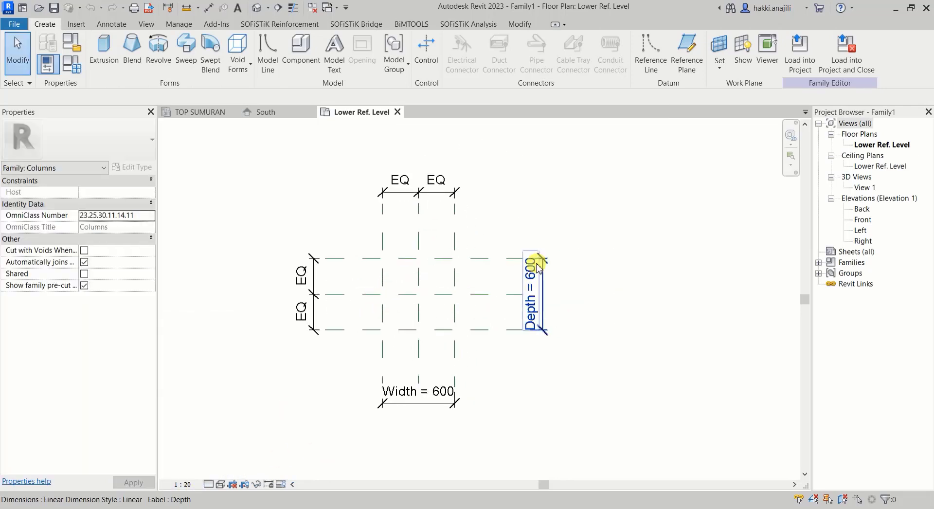
{"action": "left_click", "coordinate": [537, 275]}
{"action": "left_click", "coordinate": [521, 387]}
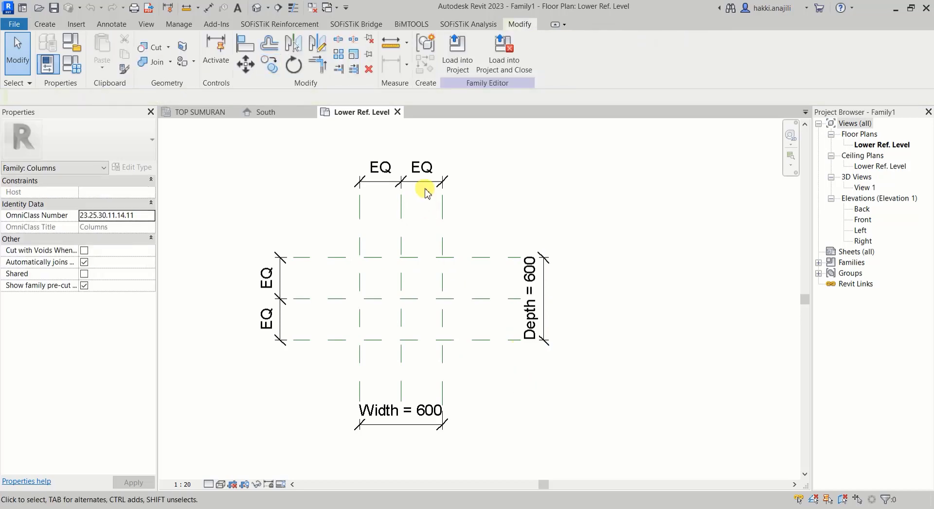
{"action": "left_click_drag", "start_coordinate": [546, 370], "coordinate": [522, 337]}
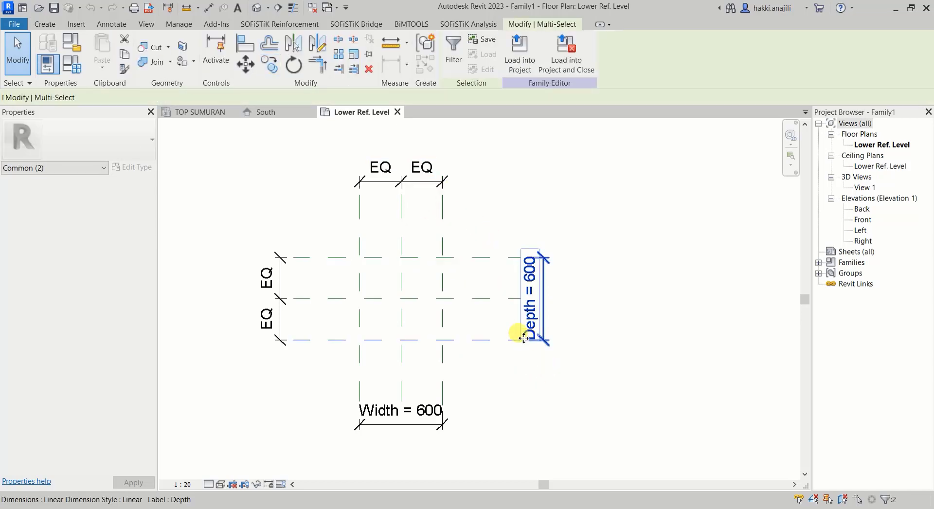
{"action": "key", "text": "Delete"}
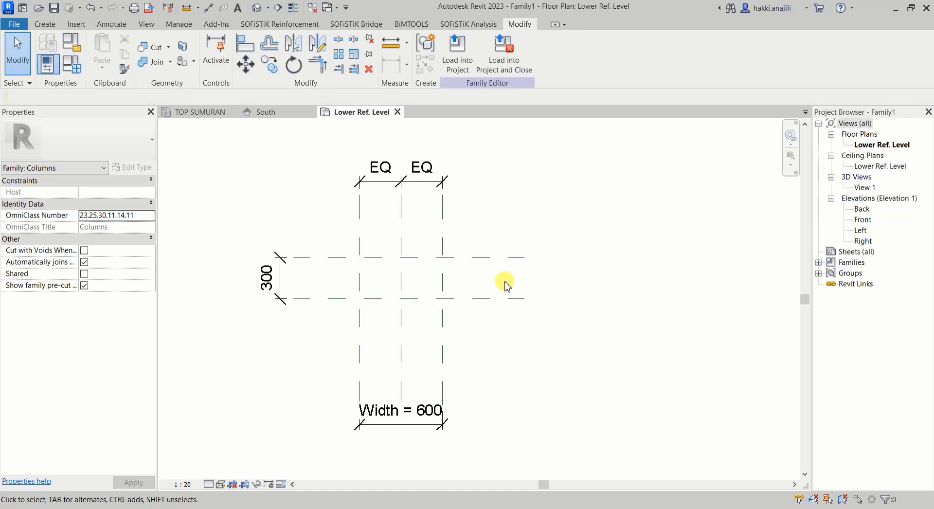
{"action": "left_click", "coordinate": [490, 248]}
{"action": "key", "text": "Delete"}
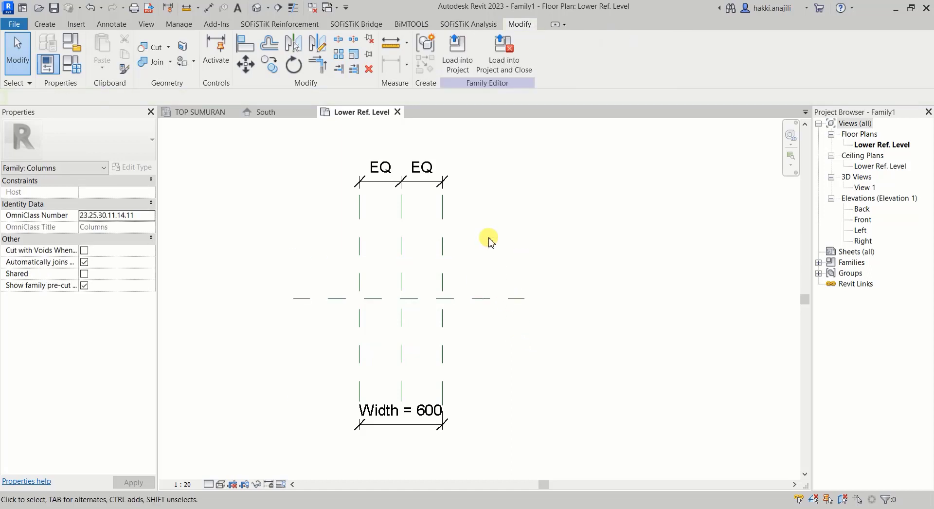
Delete the Width = 600 dimension, the EQ and 300 dimensions, and the left and right reference planes
{"action": "left_click", "coordinate": [431, 409]}
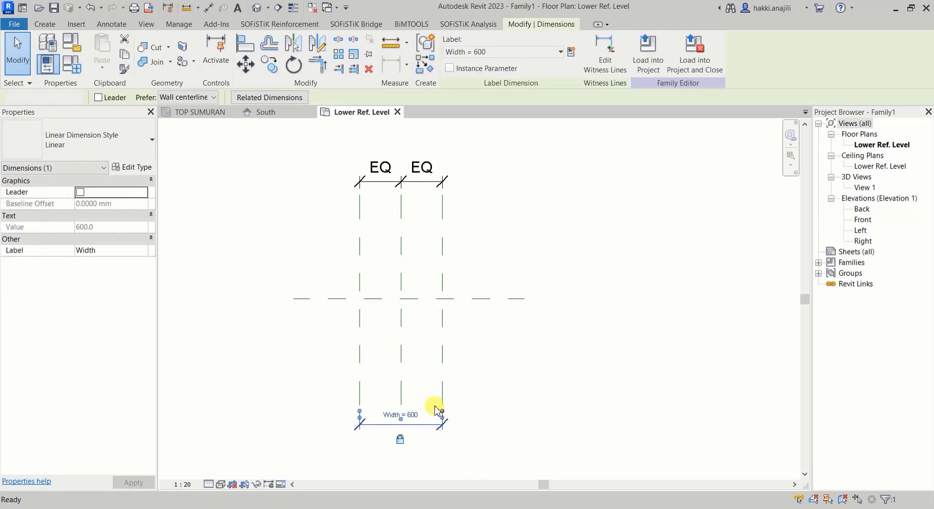
{"action": "key", "text": "Delete"}
{"action": "left_click_drag", "start_coordinate": [375, 436], "coordinate": [339, 389]}
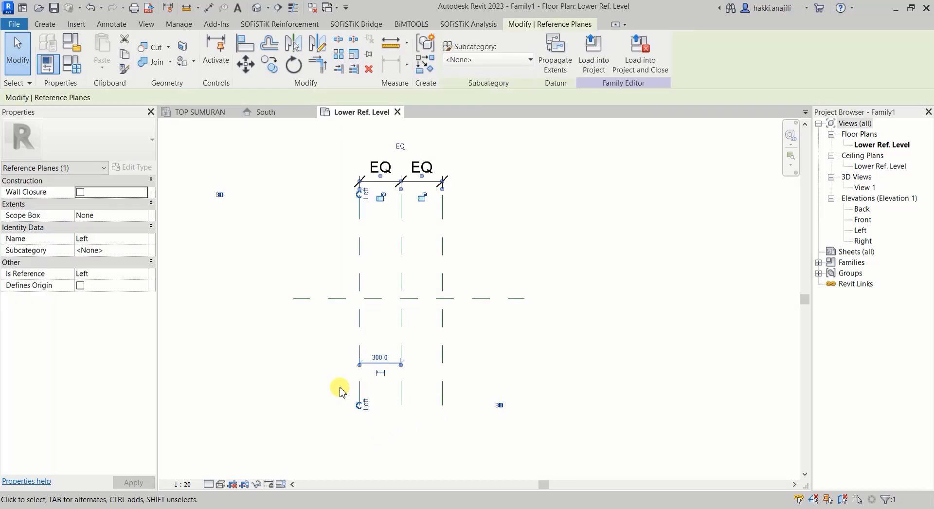
{"action": "key", "text": "Delete"}
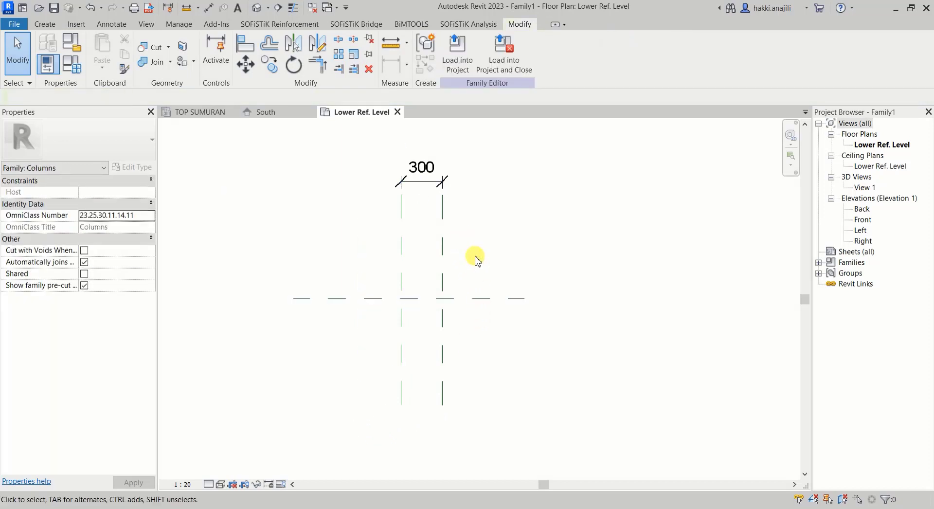
{"action": "left_click_drag", "start_coordinate": [475, 240], "coordinate": [420, 165]}
{"action": "key", "text": "Delete"}
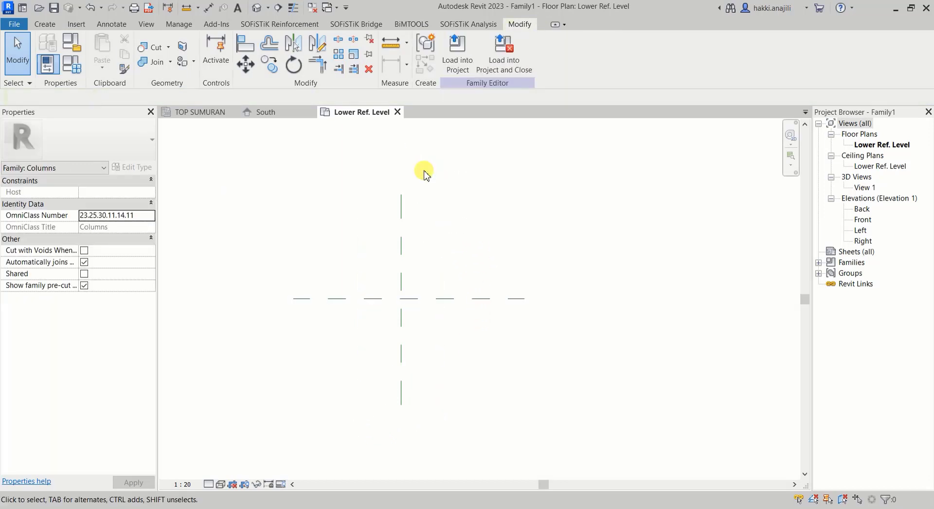
{"action": "left_click", "coordinate": [400, 255]}
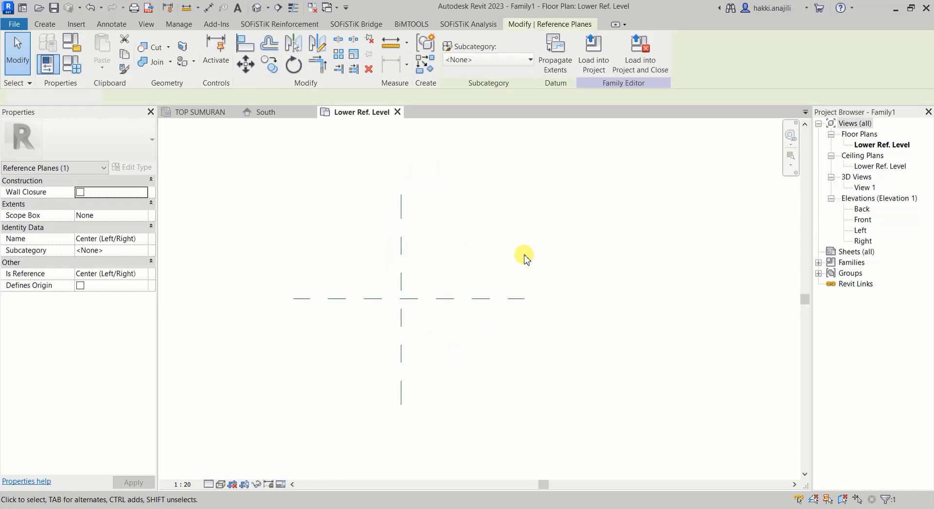
{"action": "key", "text": "Escape"}
{"action": "middle_click_drag", "start_coordinate": [442, 299], "coordinate": [439, 309]}
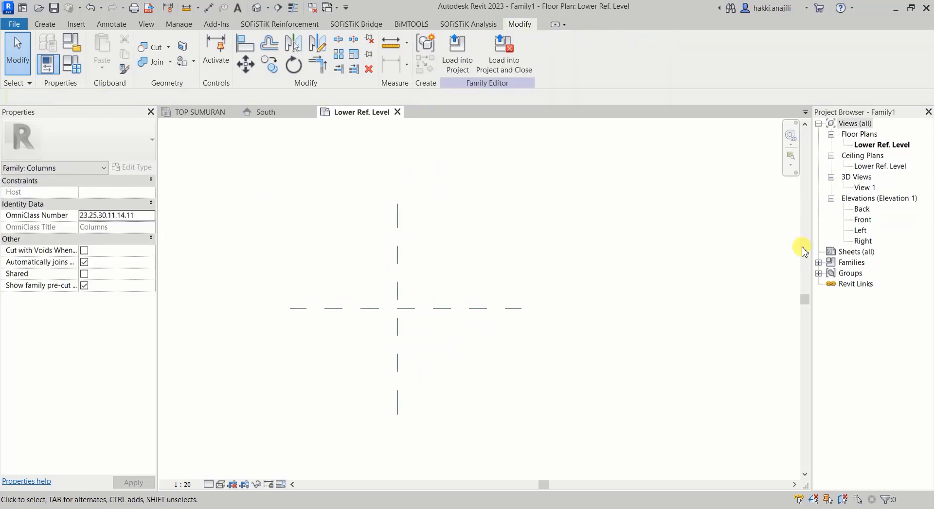
Open the Left elevation and check the Upper Ref Level's 4000 elevation
{"action": "double_click", "coordinate": [859, 232]}
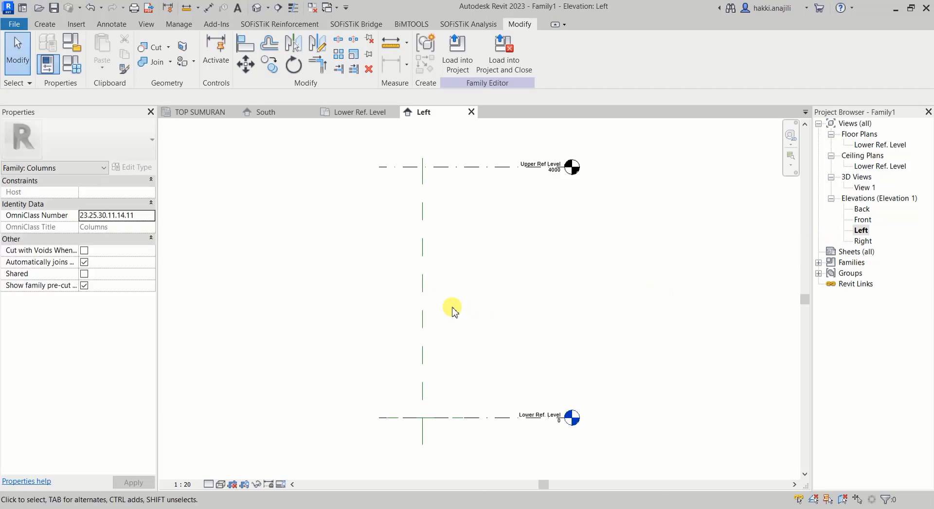
{"action": "scroll", "coordinate": [506, 243], "scroll_direction": "up", "scroll_amount": 1}
{"action": "scroll", "coordinate": [493, 216], "scroll_direction": "up", "scroll_amount": 2}
{"action": "scroll", "coordinate": [498, 223], "scroll_direction": "up", "scroll_amount": 2}
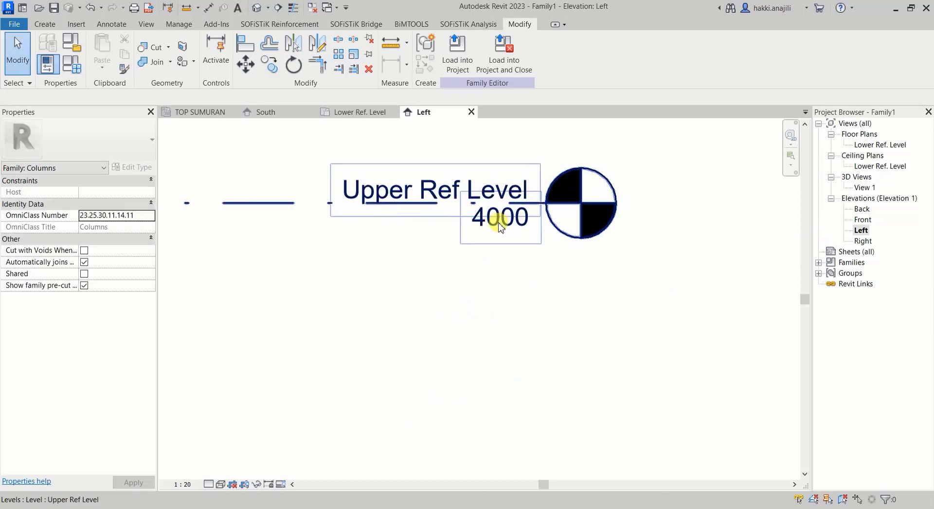
{"action": "double_click", "coordinate": [496, 223]}
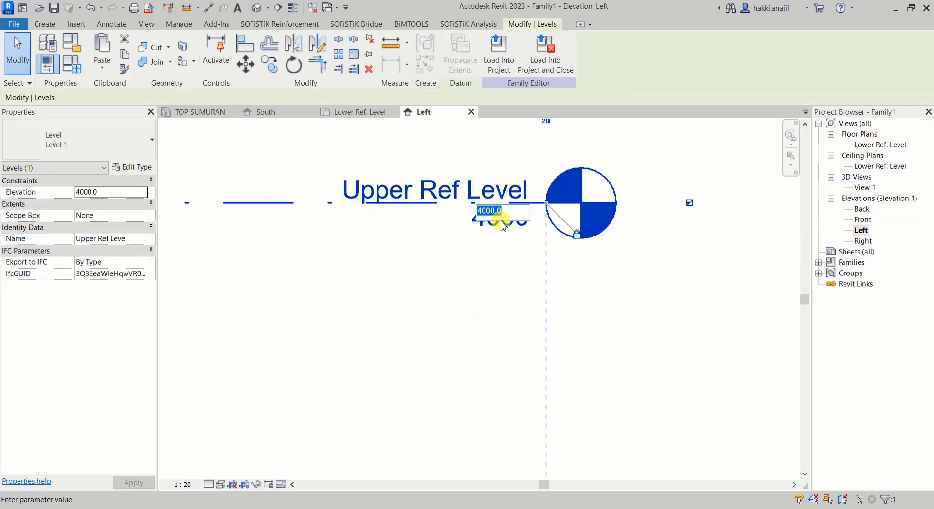
{"action": "left_click", "coordinate": [398, 269]}
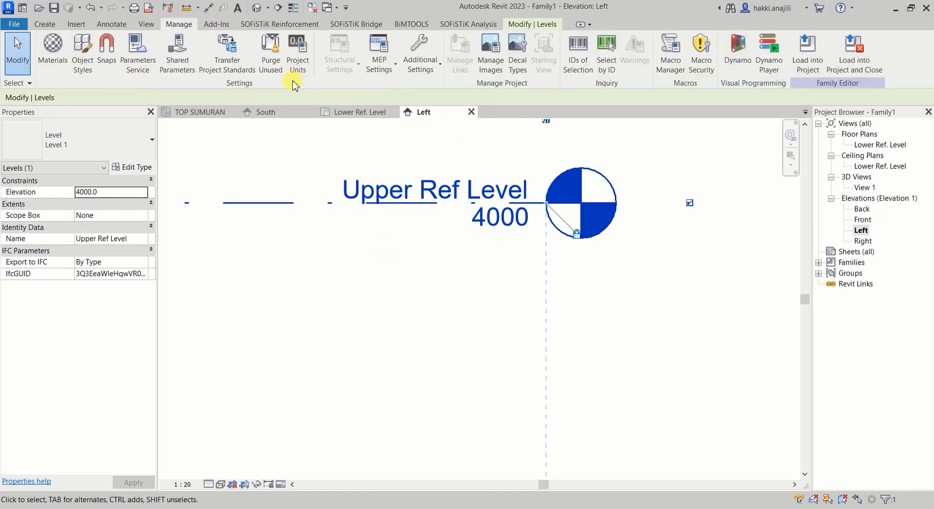
Set the project length units to centimetres
{"action": "left_click", "coordinate": [308, 57]}
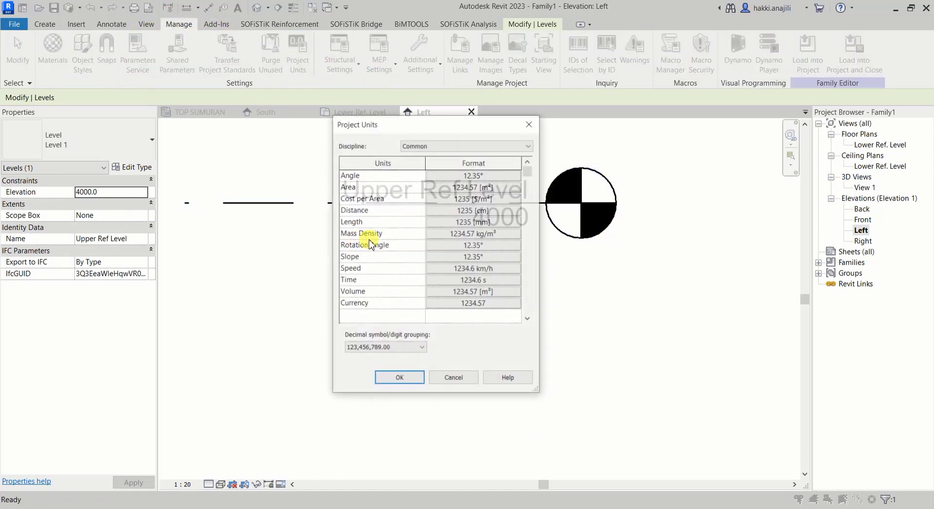
{"action": "left_click", "coordinate": [487, 222]}
{"action": "left_click", "coordinate": [450, 195]}
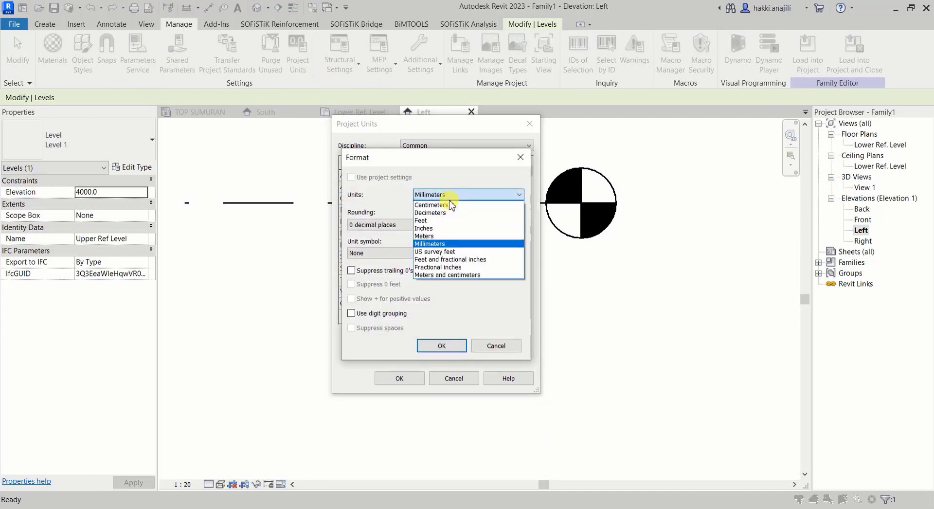
{"action": "left_click", "coordinate": [450, 207]}
{"action": "left_click", "coordinate": [442, 343]}
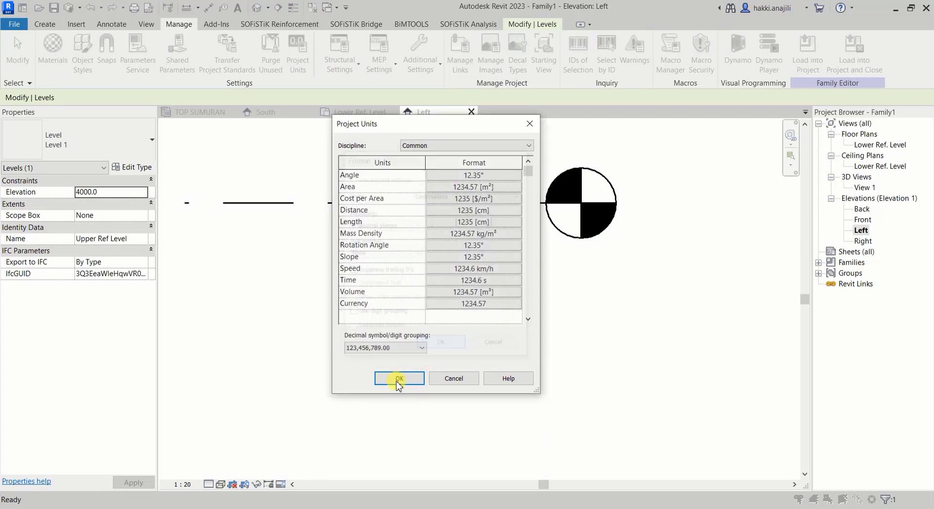
{"action": "left_click", "coordinate": [396, 375]}
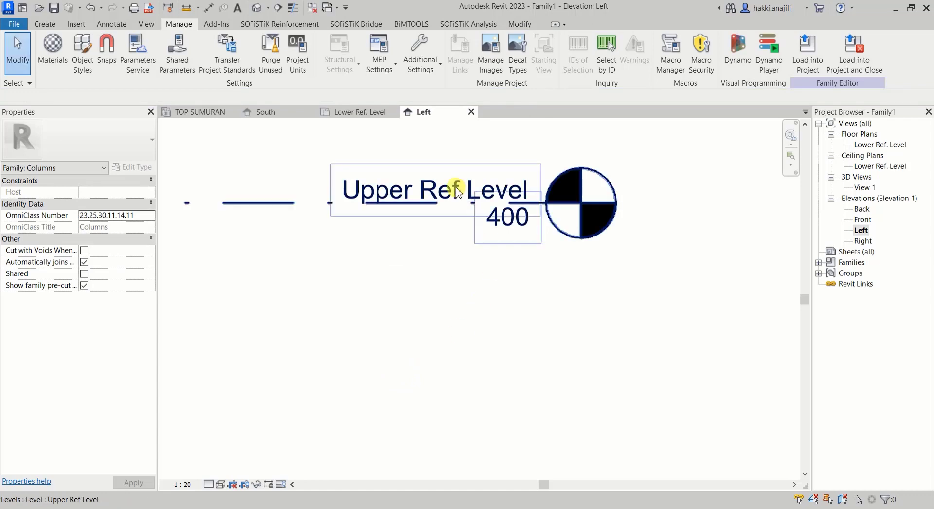
Change the Upper Ref Level elevation from 400 to 500
{"action": "left_click", "coordinate": [508, 226]}
{"action": "left_click", "coordinate": [509, 226]}
{"action": "type", "text": "500"}
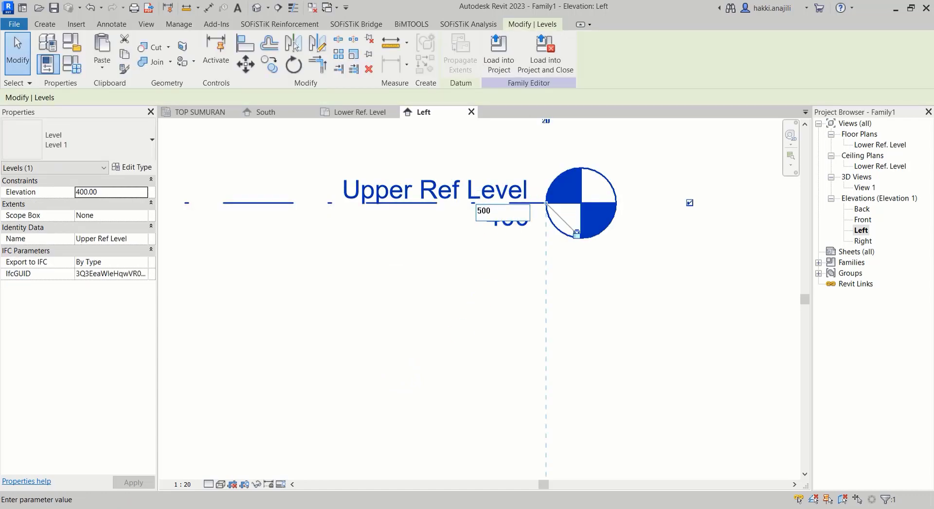
{"action": "key", "text": "Return"}
{"action": "scroll", "coordinate": [525, 285], "scroll_direction": "down", "scroll_amount": 5}
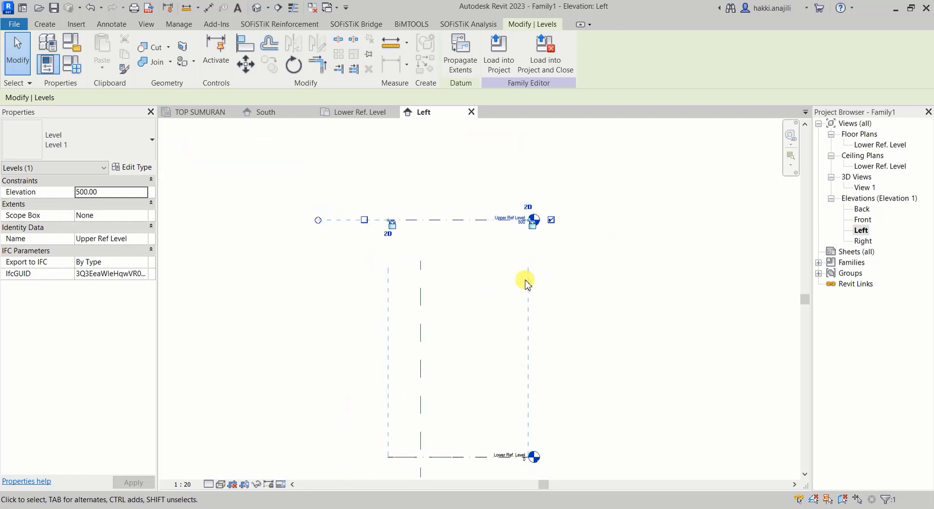
{"action": "key", "text": "Escape"}
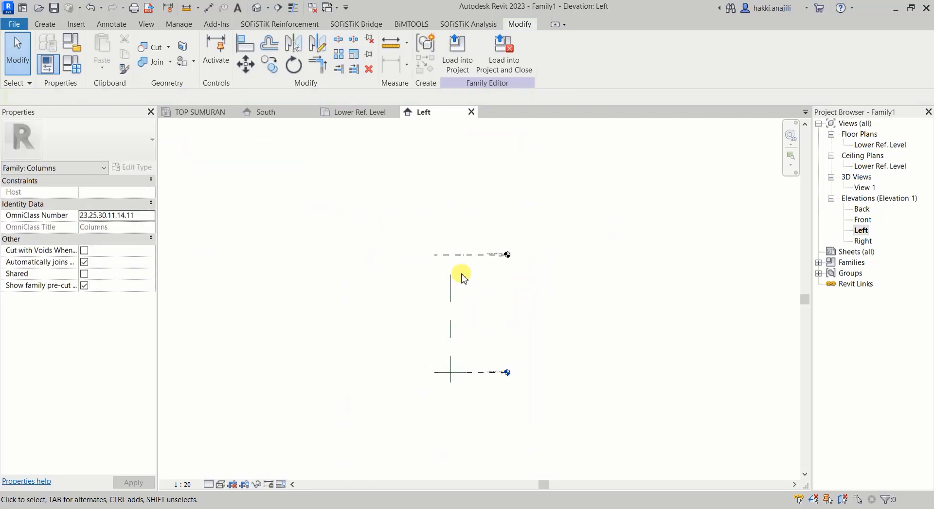
Stretch the Center (Front/Back) reference plane's top end above the upper level
{"action": "scroll", "coordinate": [461, 273], "scroll_direction": "down", "scroll_amount": 1}
{"action": "left_click", "coordinate": [441, 282]}
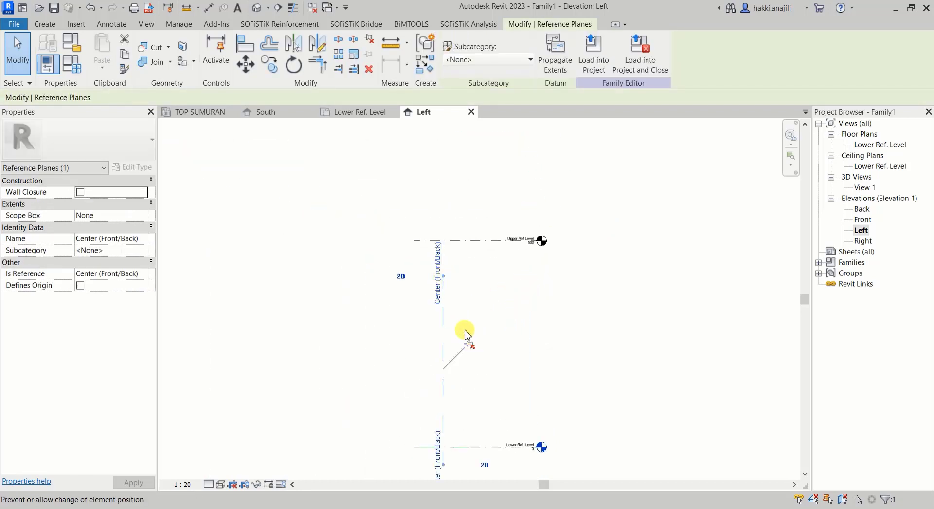
{"action": "mouse_move", "coordinate": [442, 268]}
{"action": "left_mouse_down"}
{"action": "mouse_move", "coordinate": [446, 184]}
{"action": "mouse_move", "coordinate": [532, 194]}
{"action": "left_mouse_up"}
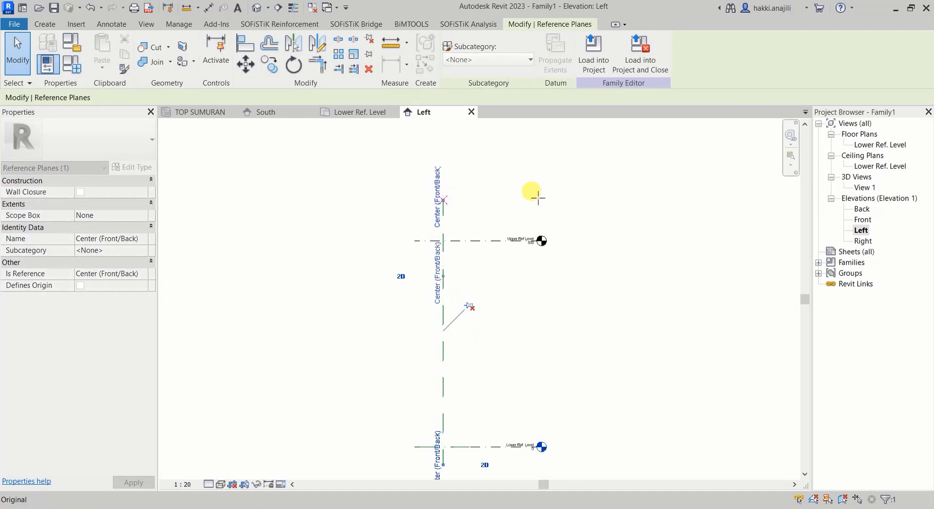
{"action": "left_click", "coordinate": [532, 228]}
{"action": "scroll", "coordinate": [518, 236], "scroll_direction": "up", "scroll_amount": 1}
Rename the Upper Ref Level to TOP ABUTMEN
{"action": "scroll", "coordinate": [518, 235], "scroll_direction": "up", "scroll_amount": 2}
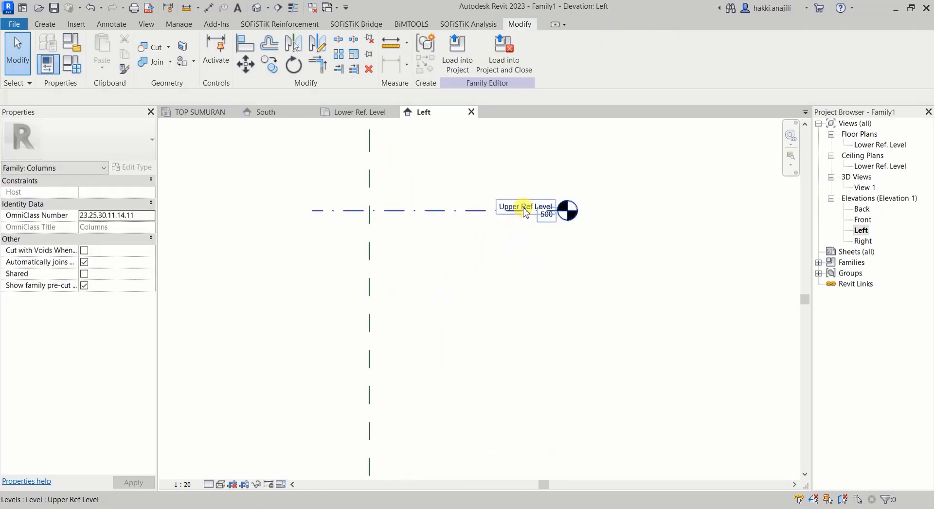
{"action": "scroll", "coordinate": [518, 228], "scroll_direction": "up", "scroll_amount": 2}
{"action": "left_click", "coordinate": [530, 207]}
{"action": "left_click", "coordinate": [534, 209]}
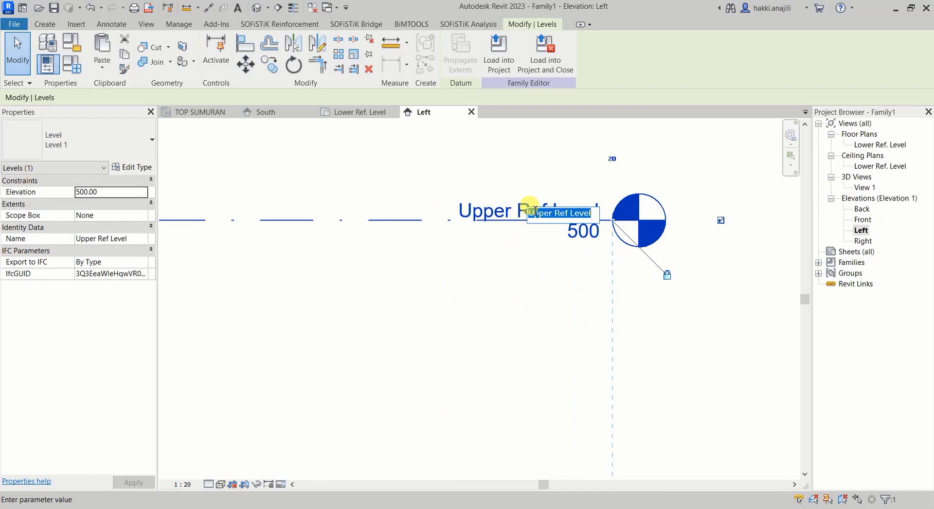
{"action": "type", "text": "TOP ABUTMEN"}
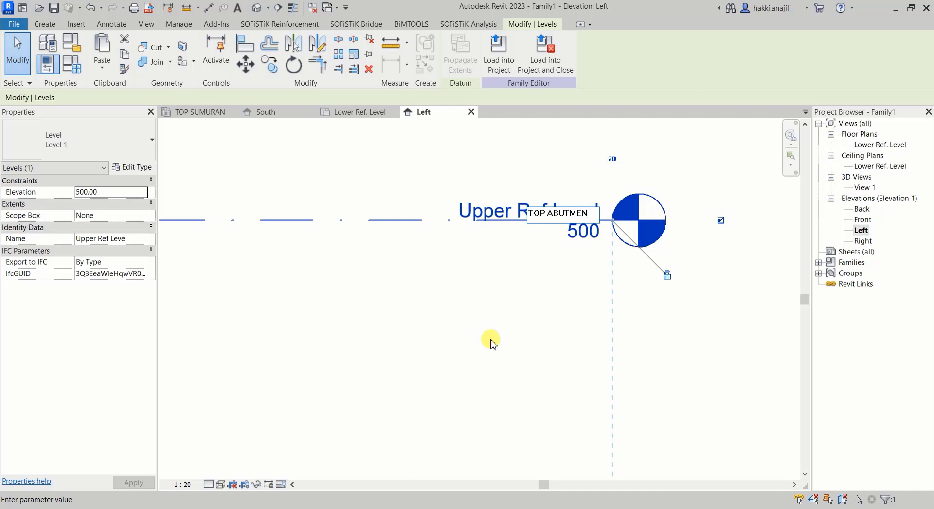
{"action": "key", "text": "Return"}
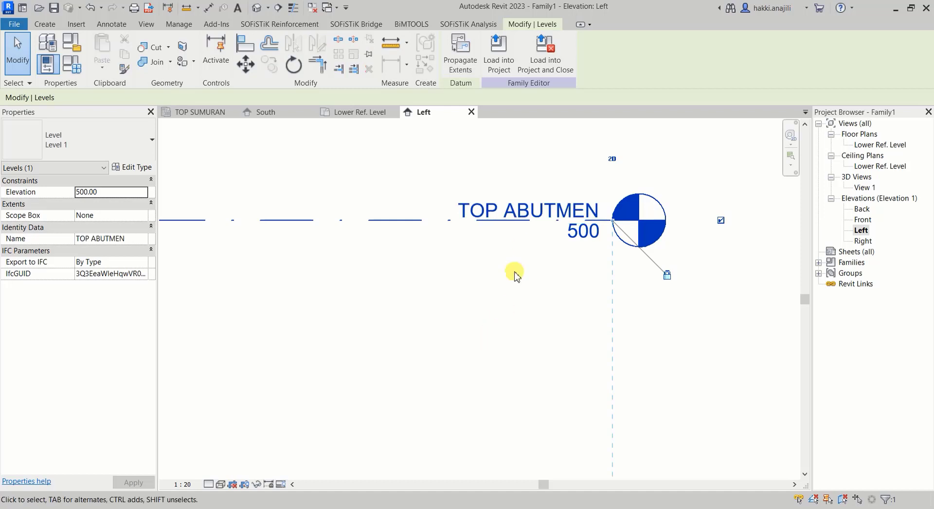
{"action": "scroll", "coordinate": [526, 229], "scroll_direction": "down", "scroll_amount": 3}
{"action": "scroll", "coordinate": [540, 350], "scroll_direction": "up", "scroll_amount": 1}
{"action": "scroll", "coordinate": [538, 388], "scroll_direction": "up", "scroll_amount": 3}
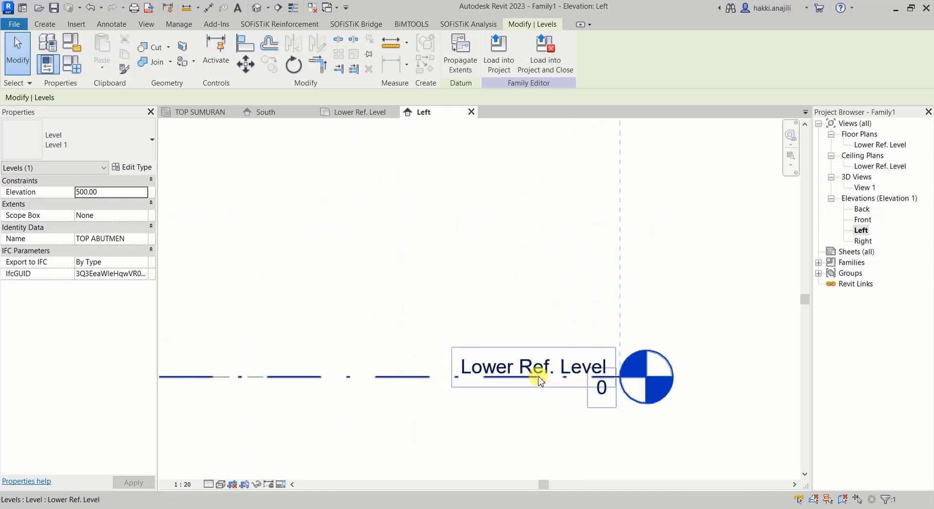
Rename the Lower Ref. Level to TOP SUMURAN, renaming its matching views too
{"action": "left_click", "coordinate": [539, 370]}
{"action": "left_click", "coordinate": [539, 365]}
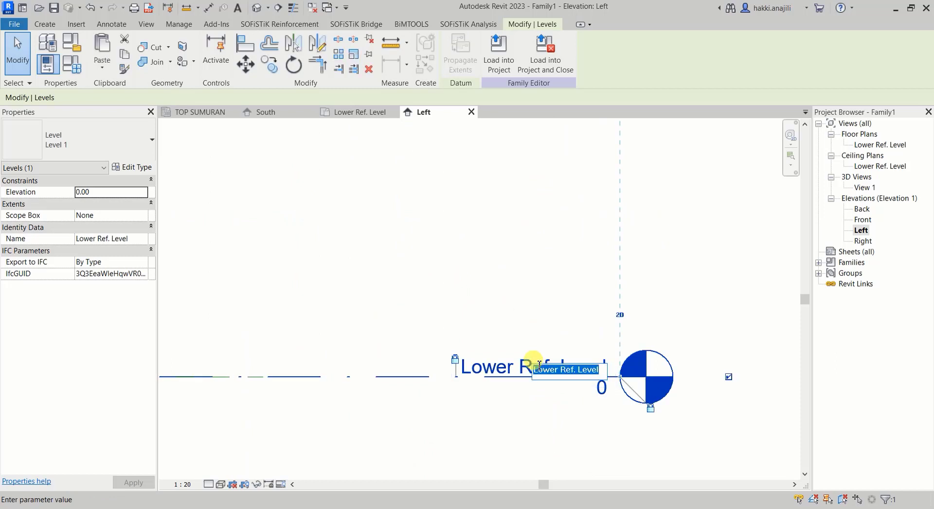
{"action": "type", "text": "TOP SUMURAN"}
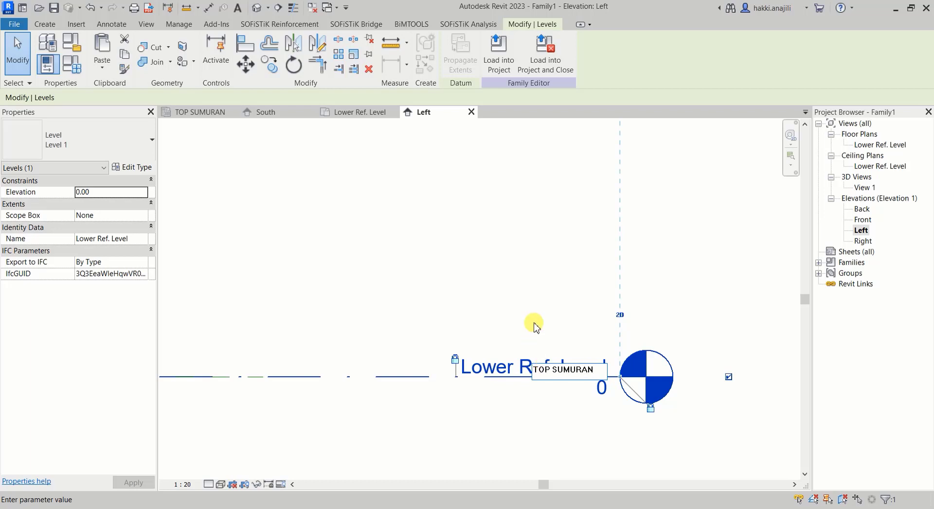
{"action": "key", "text": "Return"}
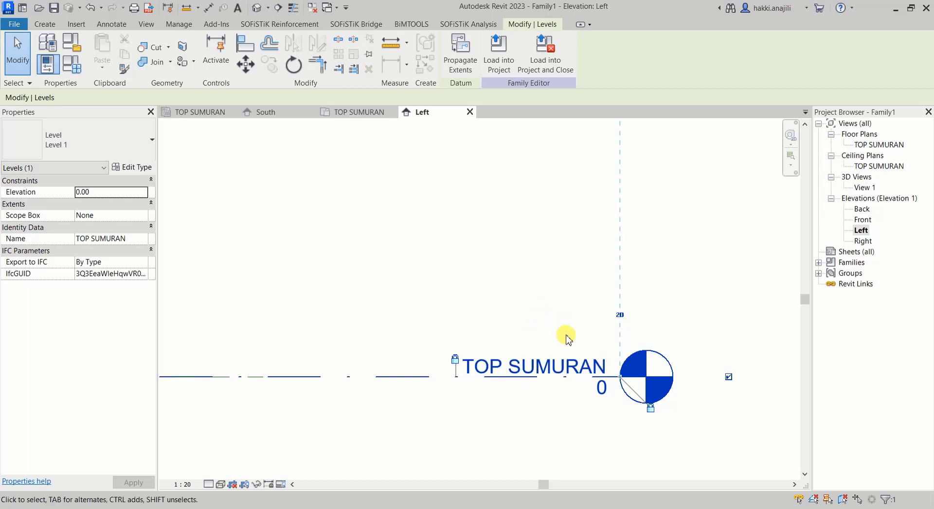
{"action": "scroll", "coordinate": [599, 348], "scroll_direction": "down", "scroll_amount": 3}
{"action": "scroll", "coordinate": [584, 384], "scroll_direction": "down", "scroll_amount": 3}
{"action": "key", "text": "Escape"}
Pan the elevation and check the ABUTMENT.JPG reference drawing
{"action": "scroll", "coordinate": [565, 349], "scroll_direction": "up", "scroll_amount": 2}
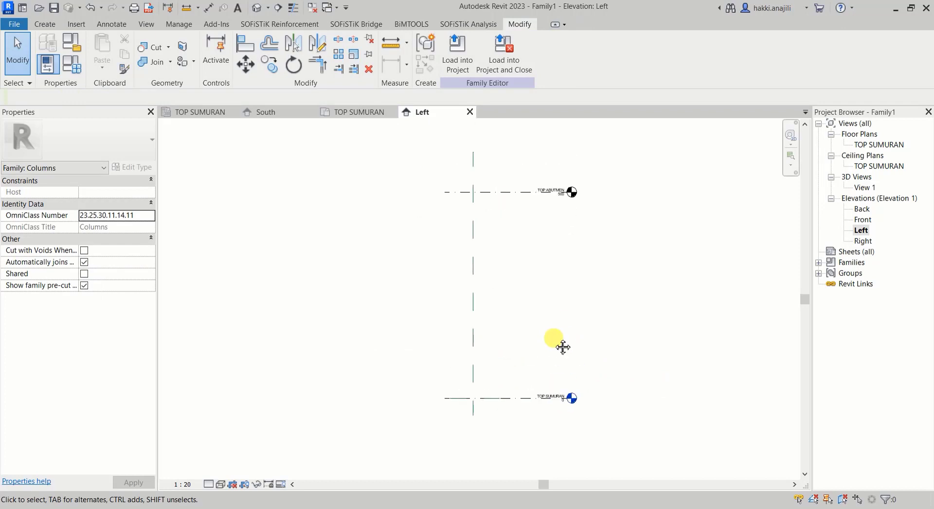
{"action": "middle_click_drag", "start_coordinate": [564, 346], "coordinate": [384, 381]}
{"action": "middle_click_drag", "start_coordinate": [375, 303], "coordinate": [368, 304]}
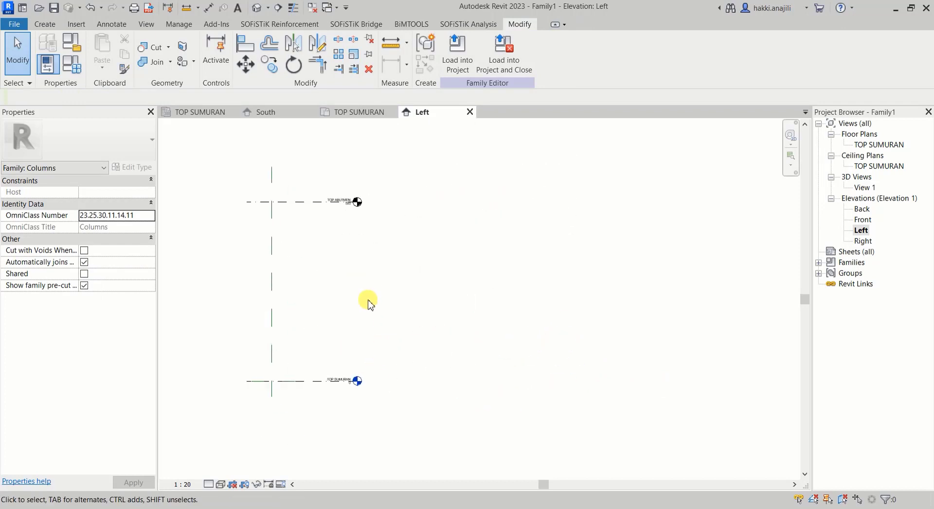
{"action": "key", "text": "alt+Tab"}
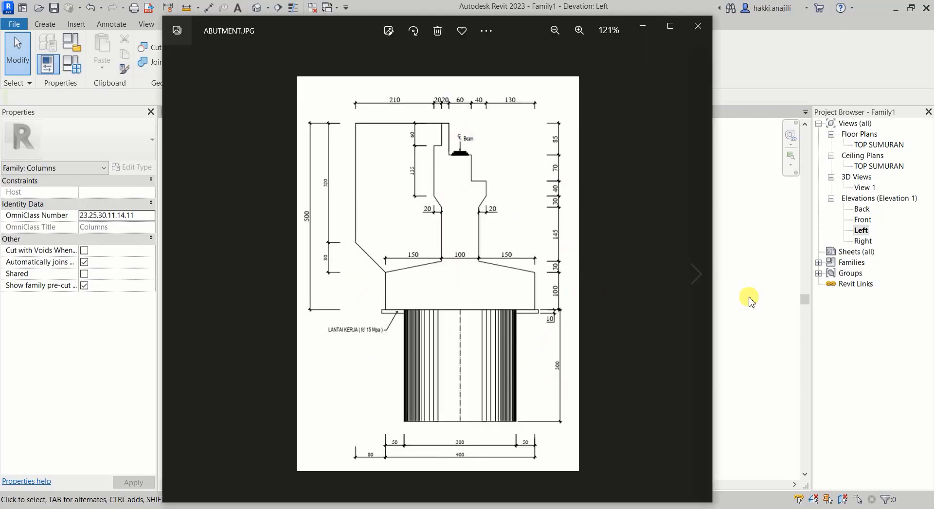
{"action": "key", "text": "alt+Tab"}
Import ABUTMENT.JPG from the Desktop's TUTORIAL JEMBATAN folder as an image
{"action": "left_click", "coordinate": [85, 29]}
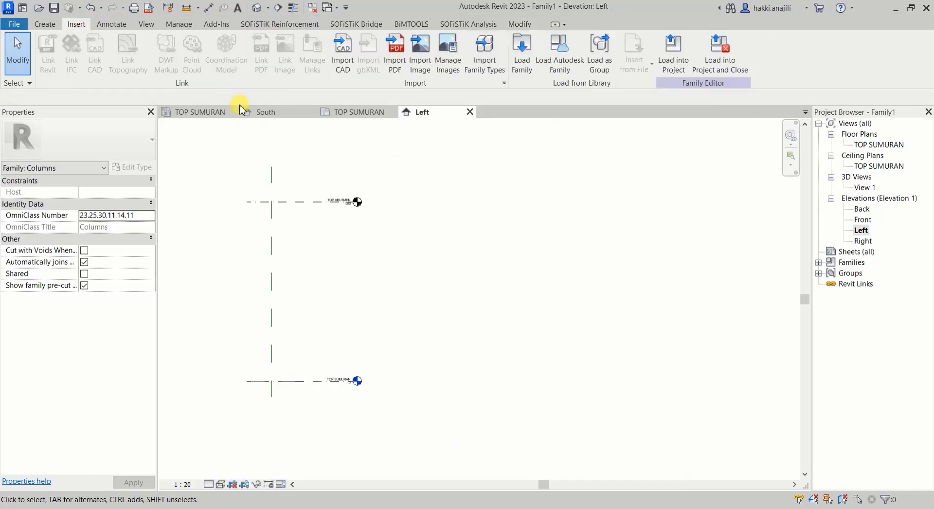
{"action": "left_click", "coordinate": [419, 49]}
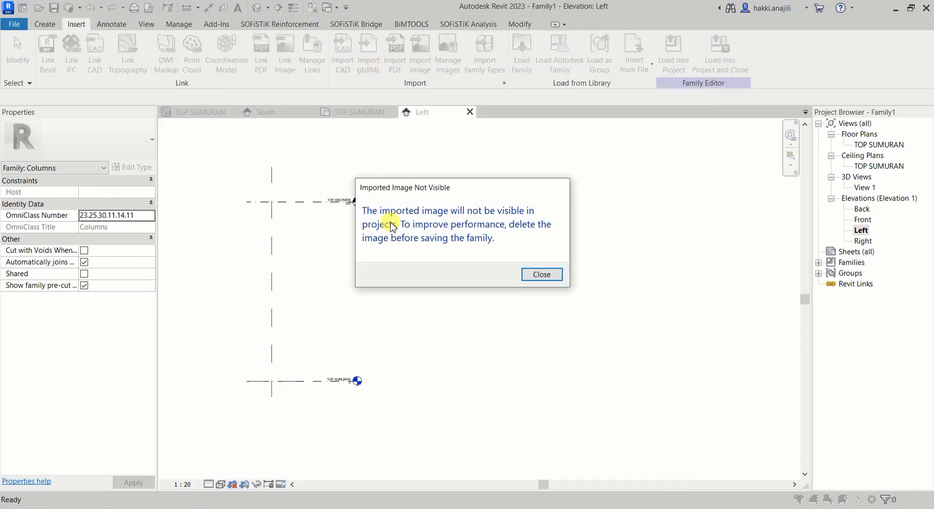
{"action": "left_click", "coordinate": [527, 275]}
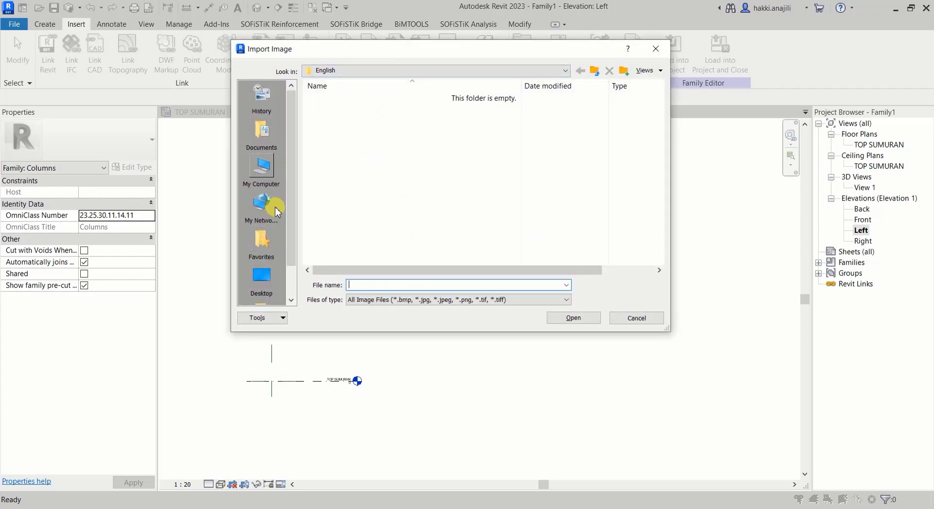
{"action": "left_click", "coordinate": [271, 279]}
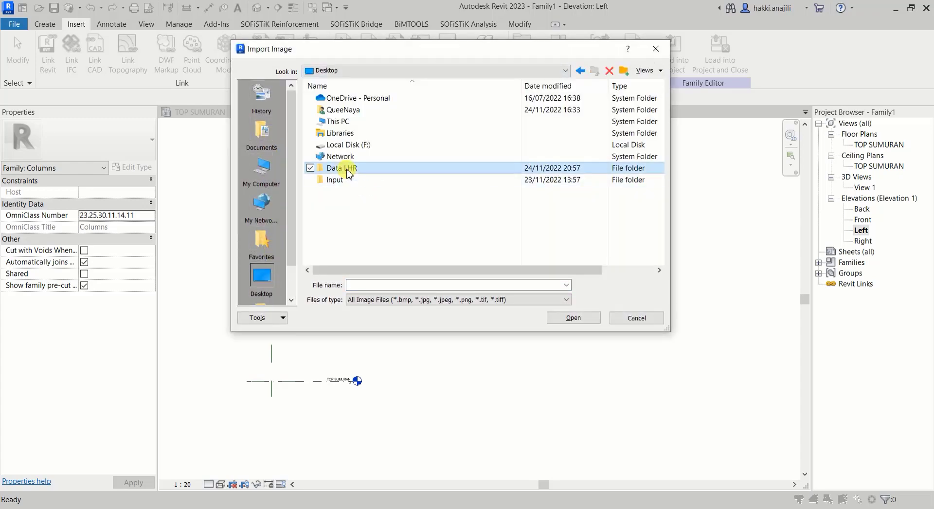
{"action": "double_click", "coordinate": [347, 168]}
{"action": "double_click", "coordinate": [349, 133]}
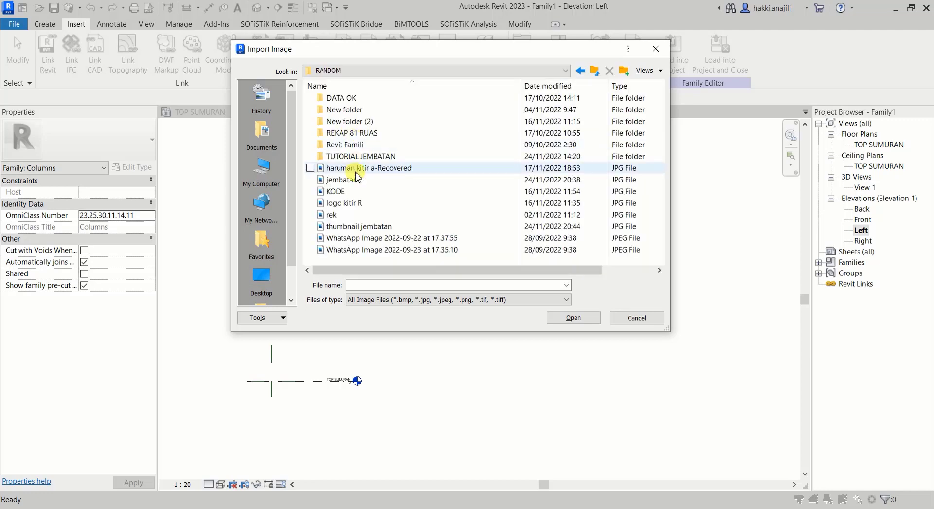
{"action": "left_click", "coordinate": [360, 159]}
{"action": "double_click", "coordinate": [360, 156]}
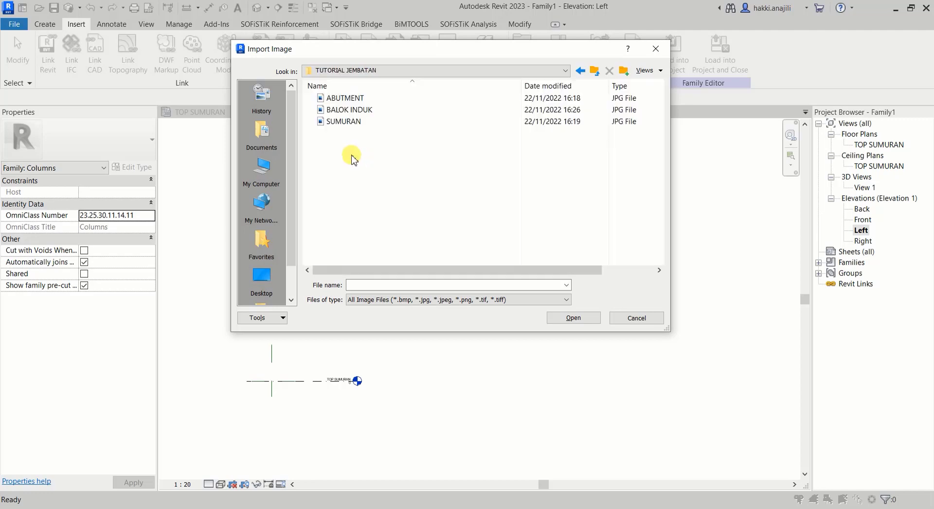
{"action": "left_click", "coordinate": [356, 99]}
{"action": "left_click", "coordinate": [560, 318]}
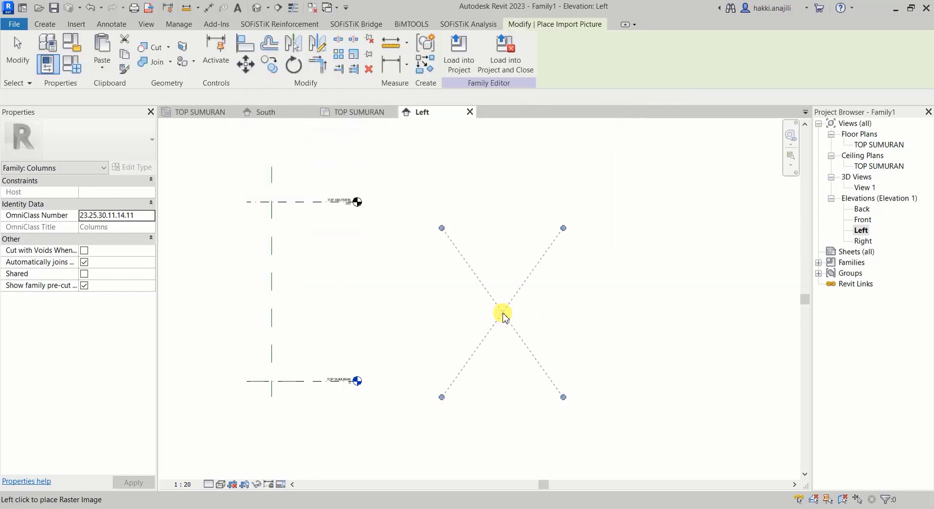
Place the abutment image to the right of the levels and frame both in view
{"action": "left_click", "coordinate": [485, 287]}
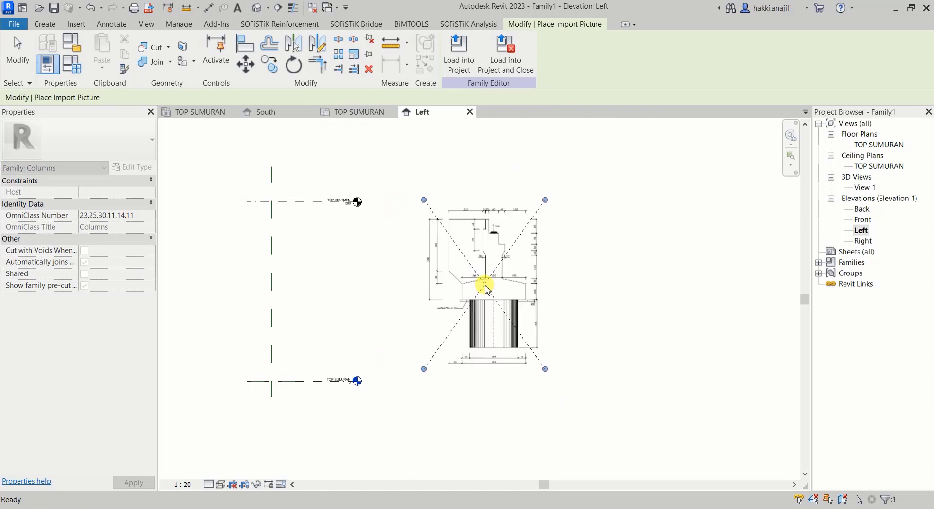
{"action": "left_click", "coordinate": [359, 292]}
{"action": "scroll", "coordinate": [331, 323], "scroll_direction": "up", "scroll_amount": 1}
{"action": "scroll", "coordinate": [340, 319], "scroll_direction": "up", "scroll_amount": 1}
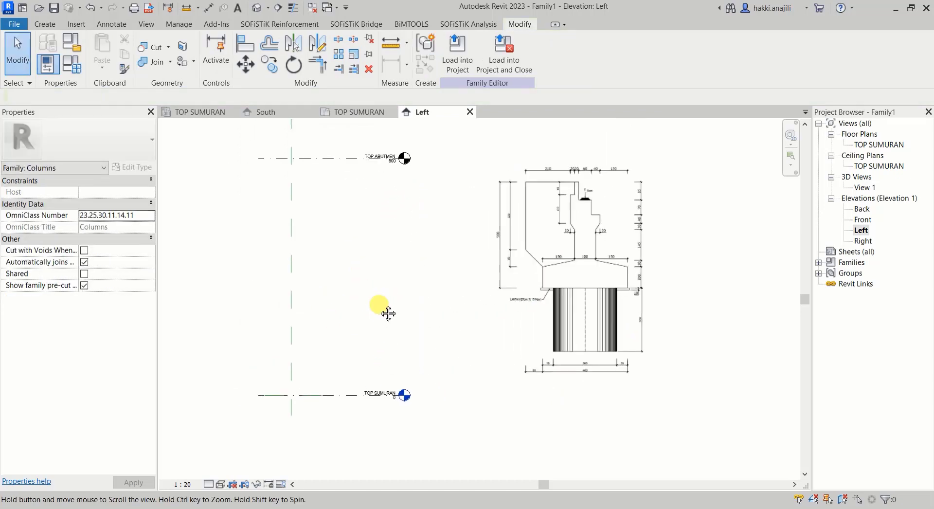
{"action": "middle_click_drag", "start_coordinate": [619, 309], "coordinate": [435, 302]}
{"action": "scroll", "coordinate": [428, 307], "scroll_direction": "up", "scroll_amount": 2}
{"action": "scroll", "coordinate": [416, 315], "scroll_direction": "down", "scroll_amount": 3}
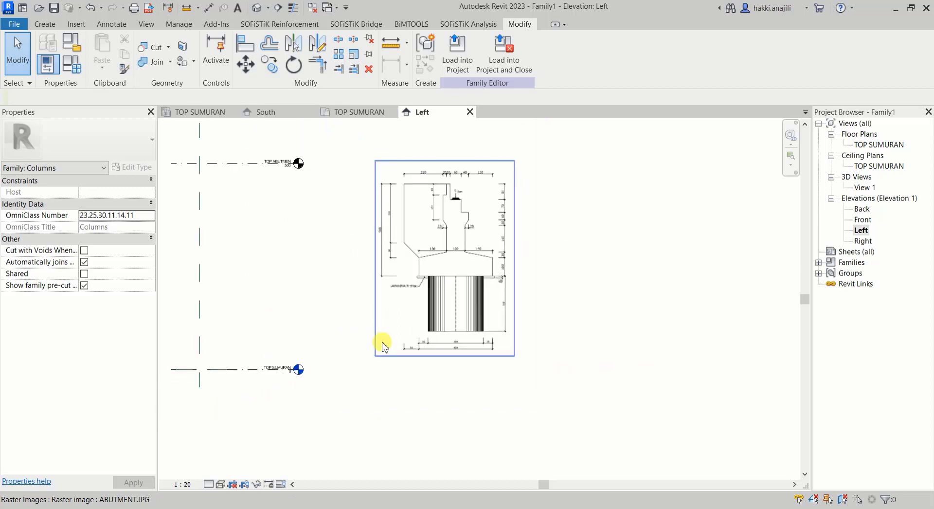
{"action": "middle_click_drag", "start_coordinate": [380, 348], "coordinate": [367, 325]}
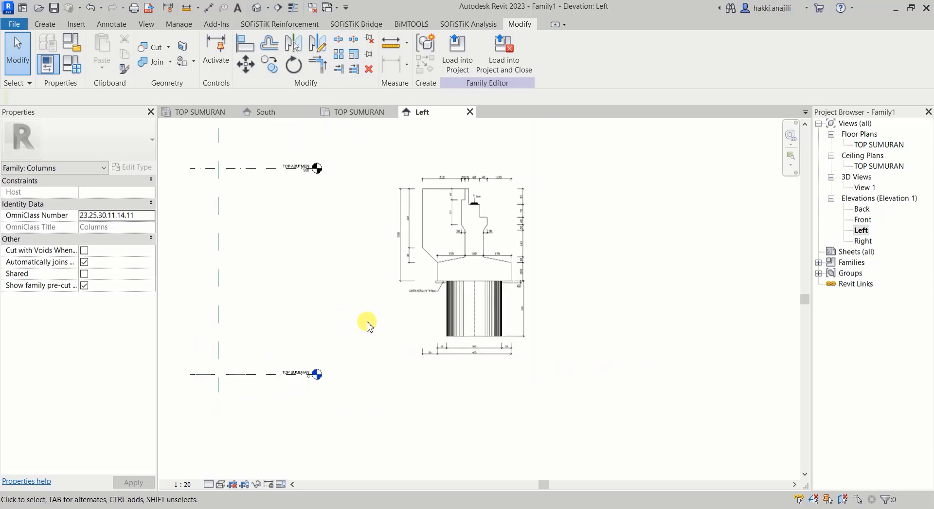
{"action": "scroll", "coordinate": [421, 272], "scroll_direction": "up", "scroll_amount": 2}
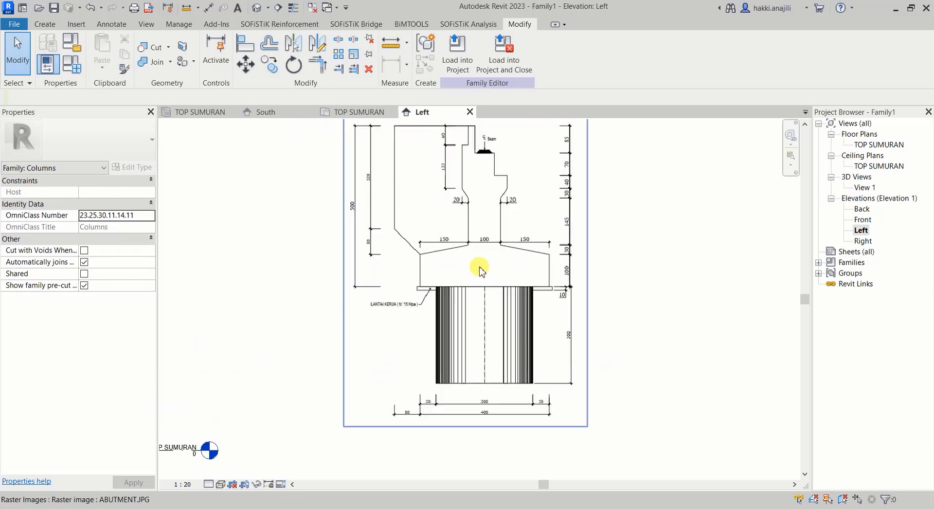
Draw a vertical reference line along the footing's left edge
{"action": "left_click", "coordinate": [52, 27]}
{"action": "left_click", "coordinate": [641, 48]}
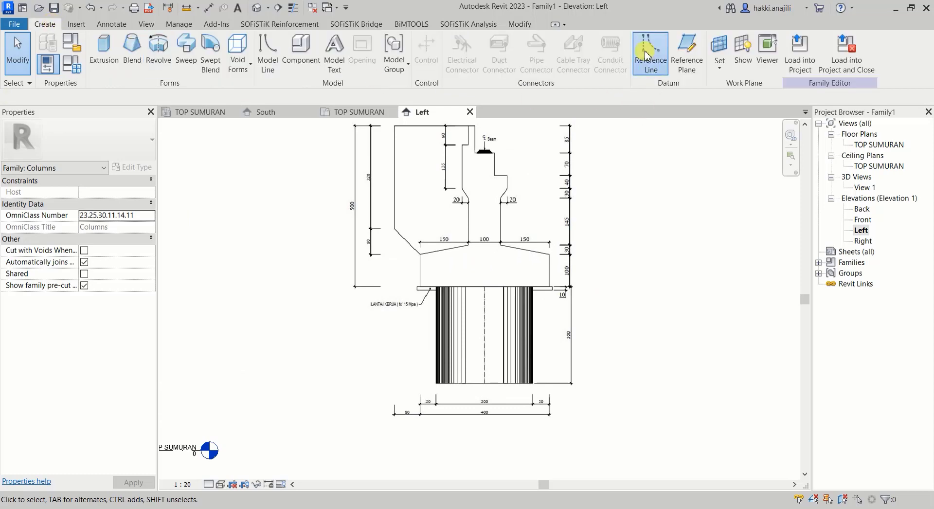
{"action": "scroll", "coordinate": [428, 283], "scroll_direction": "up", "scroll_amount": 3}
{"action": "scroll", "coordinate": [417, 269], "scroll_direction": "up", "scroll_amount": 2}
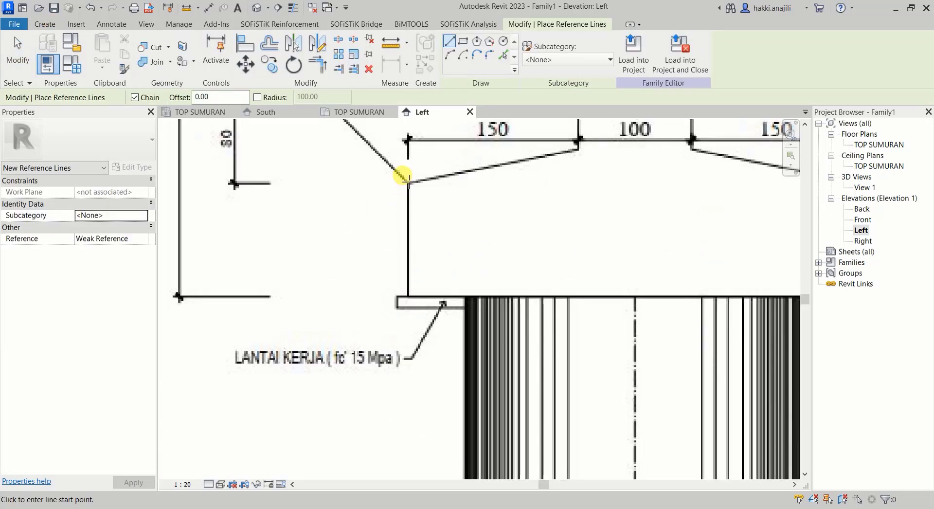
{"action": "scroll", "coordinate": [407, 179], "scroll_direction": "down", "scroll_amount": 1}
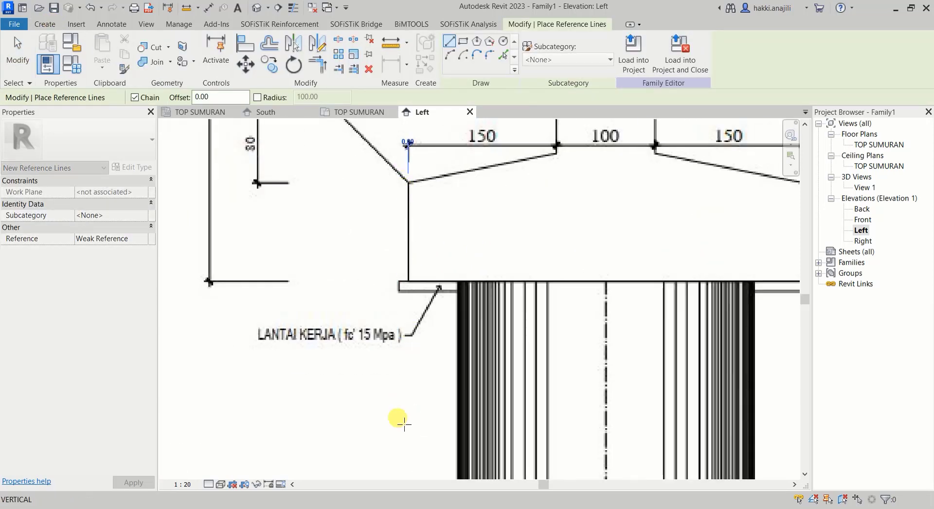
{"action": "scroll", "coordinate": [403, 423], "scroll_direction": "down", "scroll_amount": 3}
{"action": "left_click", "coordinate": [409, 458]}
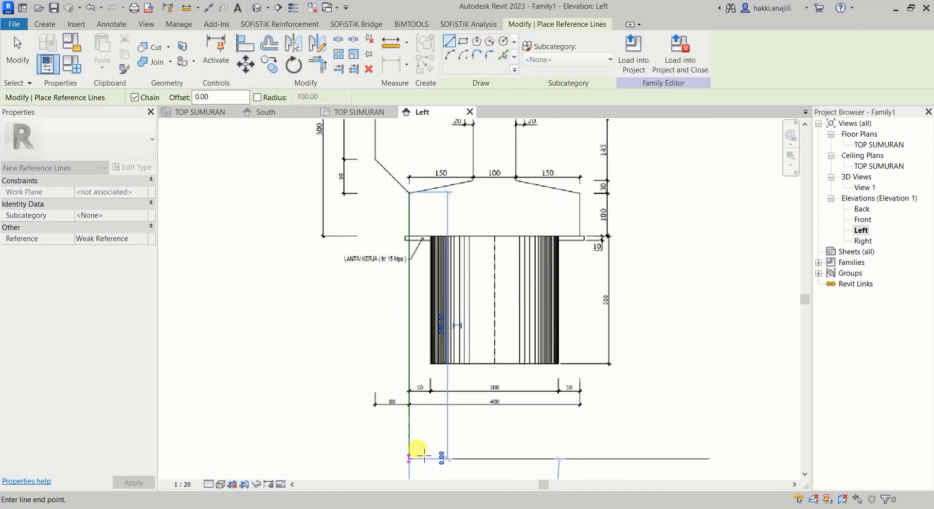
{"action": "right_click", "coordinate": [492, 433]}
{"action": "left_click", "coordinate": [309, 382]}
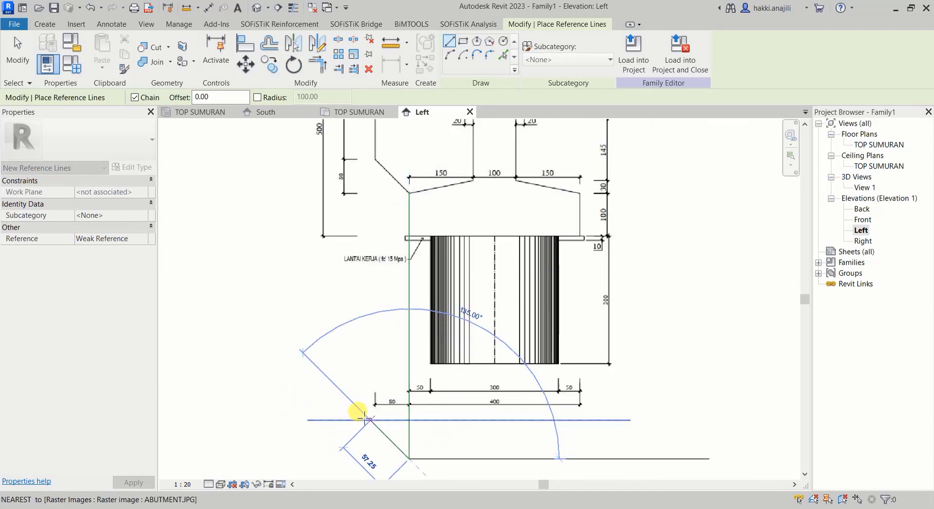
{"action": "key", "text": "Escape"}
{"action": "key", "text": "Escape"}
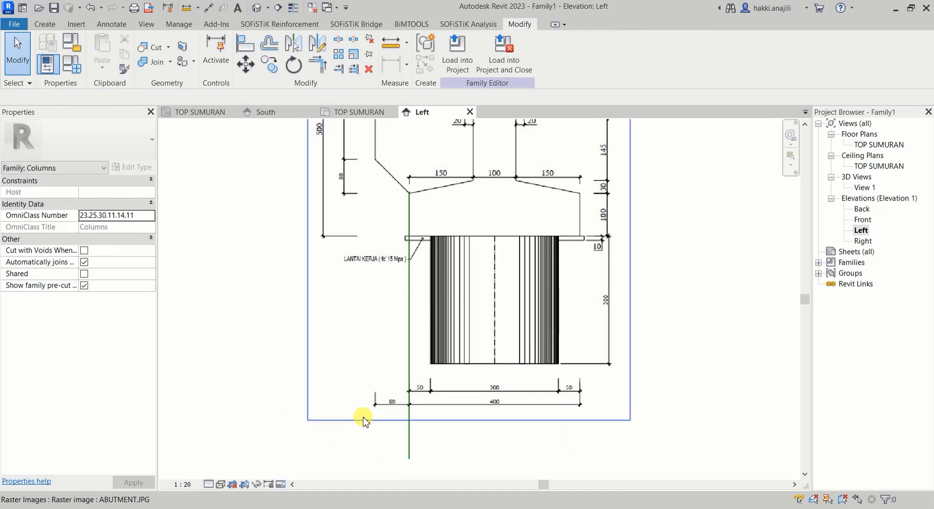
{"action": "scroll", "coordinate": [339, 209], "scroll_direction": "down", "scroll_amount": 3}
{"action": "scroll", "coordinate": [353, 128], "scroll_direction": "up", "scroll_amount": 2}
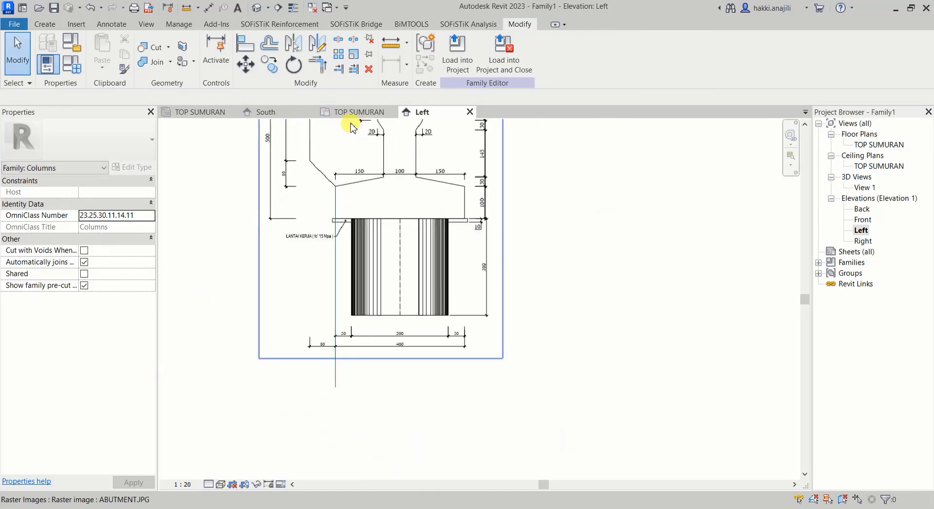
Create a reference plane offset 400 from the footing-edge line with Pick Lines
{"action": "left_click", "coordinate": [45, 24]}
{"action": "left_click", "coordinate": [686, 54]}
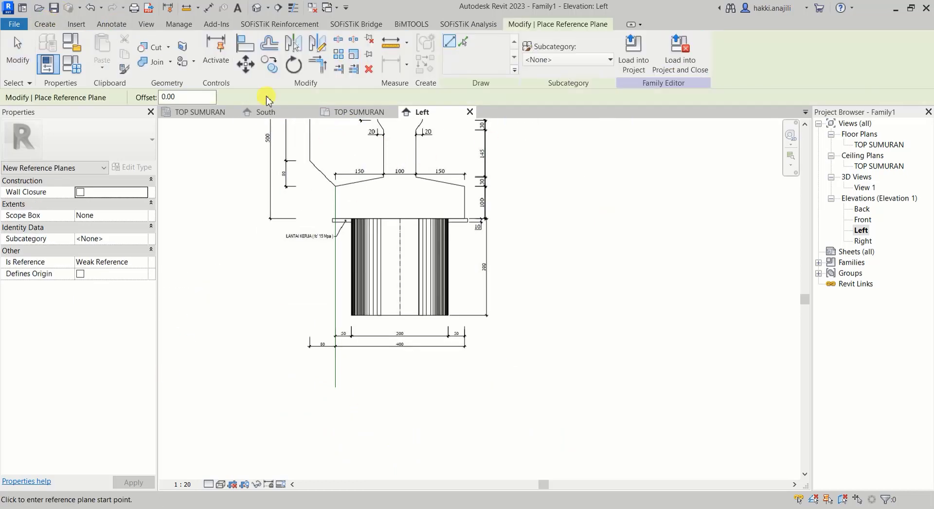
{"action": "left_click", "coordinate": [459, 44]}
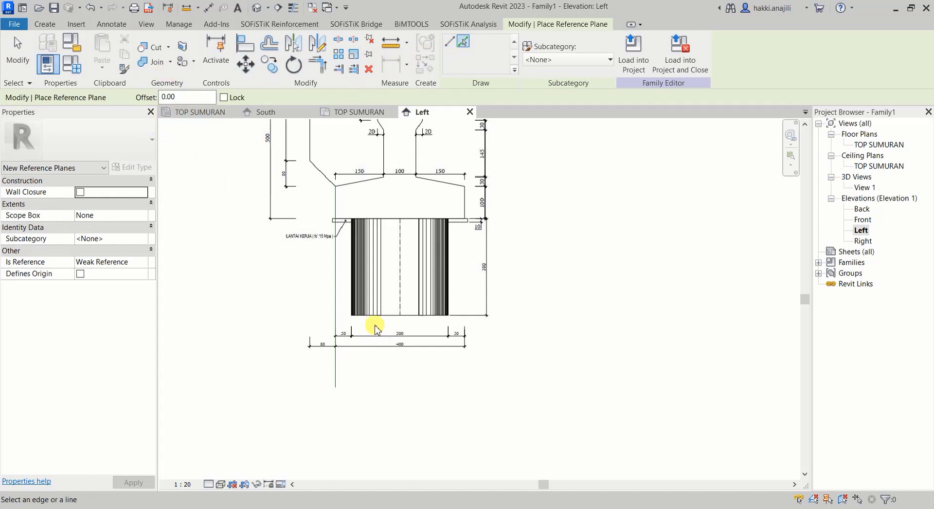
{"action": "scroll", "coordinate": [376, 328], "scroll_direction": "up", "scroll_amount": 2}
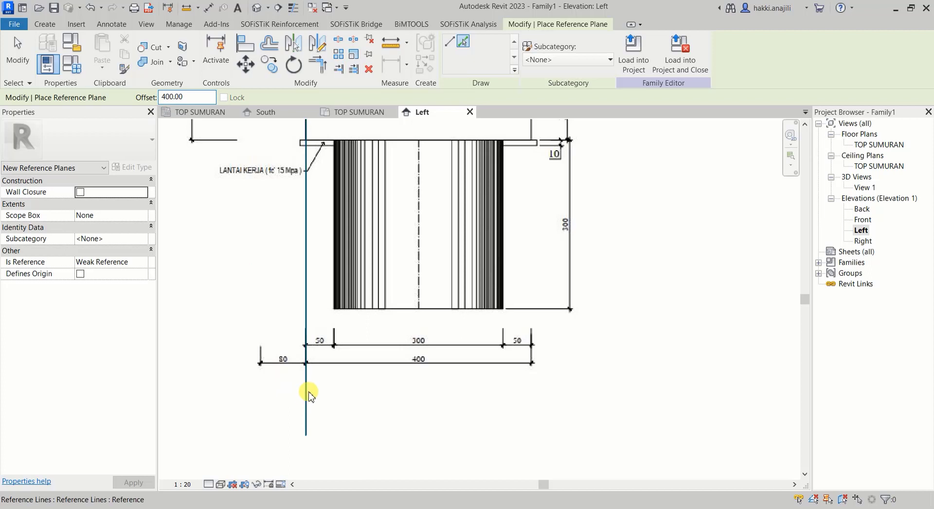
{"action": "scroll", "coordinate": [377, 375], "scroll_direction": "down", "scroll_amount": 3}
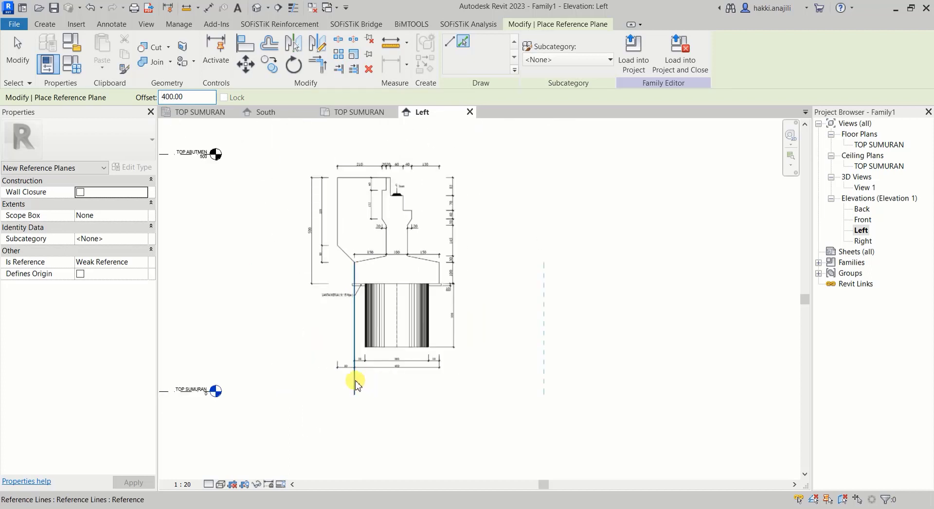
{"action": "left_click", "coordinate": [355, 381]}
{"action": "left_click", "coordinate": [12, 50]}
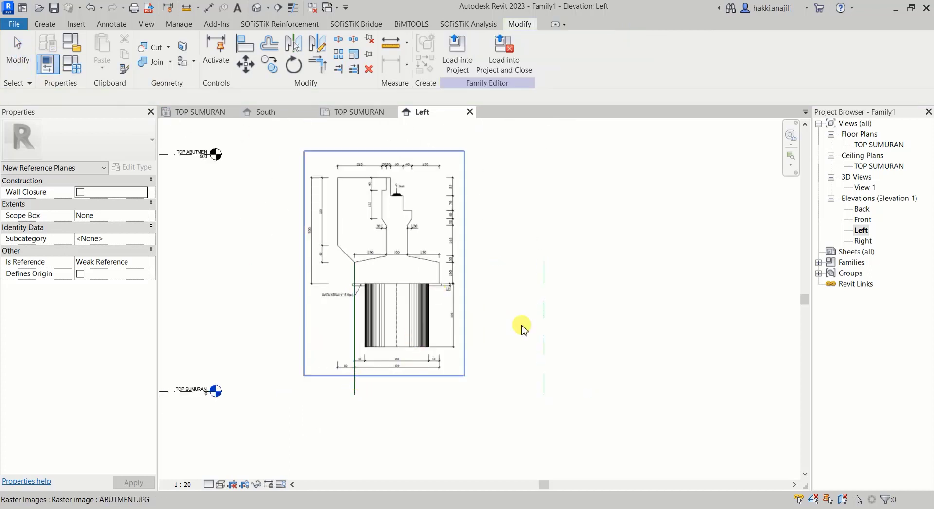
{"action": "scroll", "coordinate": [480, 359], "scroll_direction": "up", "scroll_amount": 2}
{"action": "scroll", "coordinate": [506, 358], "scroll_direction": "up", "scroll_amount": 1}
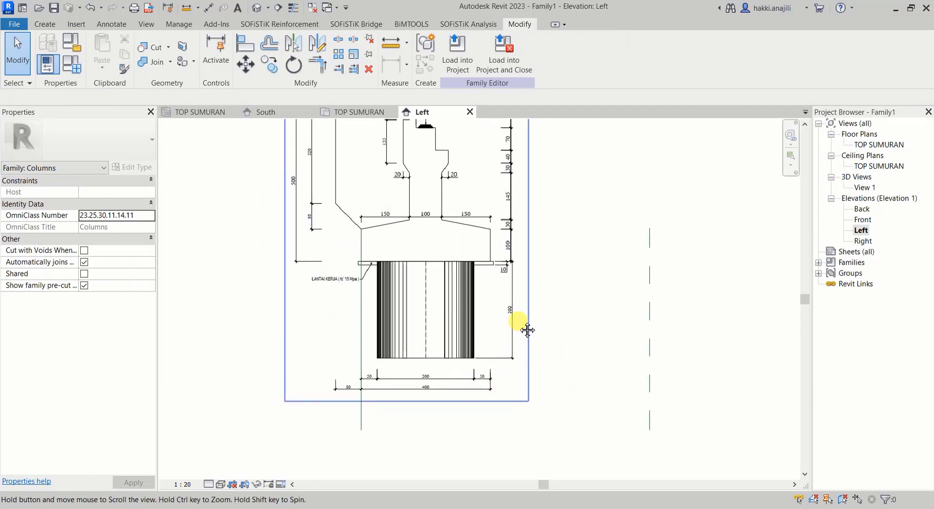
{"action": "scroll", "coordinate": [525, 341], "scroll_direction": "down", "scroll_amount": 2}
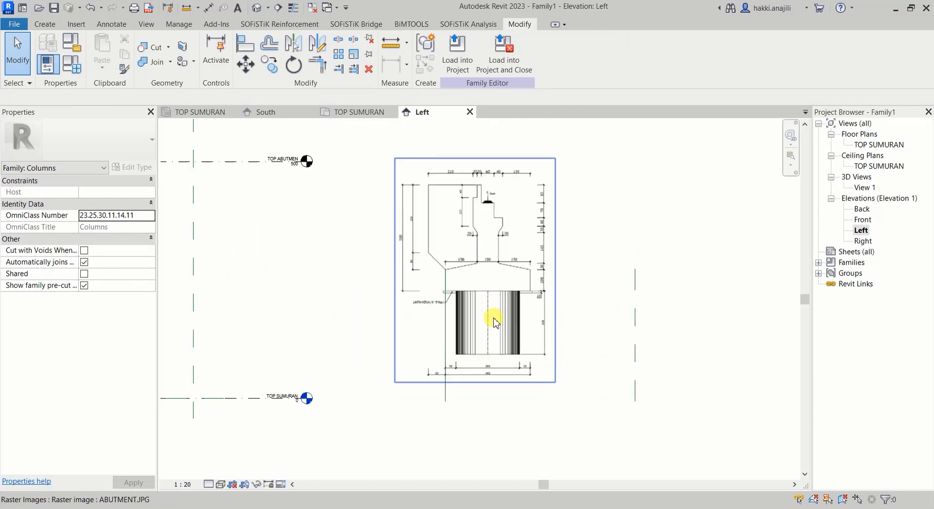
{"action": "scroll", "coordinate": [501, 350], "scroll_direction": "up", "scroll_amount": 2}
{"action": "scroll", "coordinate": [515, 370], "scroll_direction": "up", "scroll_amount": 1}
{"action": "scroll", "coordinate": [501, 358], "scroll_direction": "up", "scroll_amount": 1}
{"action": "scroll", "coordinate": [438, 358], "scroll_direction": "up", "scroll_amount": 1}
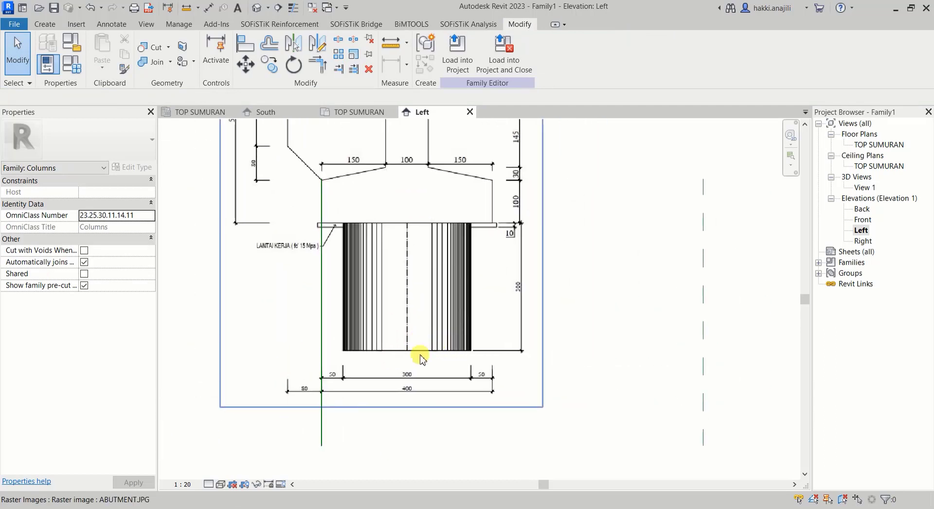
{"action": "scroll", "coordinate": [416, 403], "scroll_direction": "down", "scroll_amount": 1}
{"action": "scroll", "coordinate": [454, 375], "scroll_direction": "down", "scroll_amount": 2}
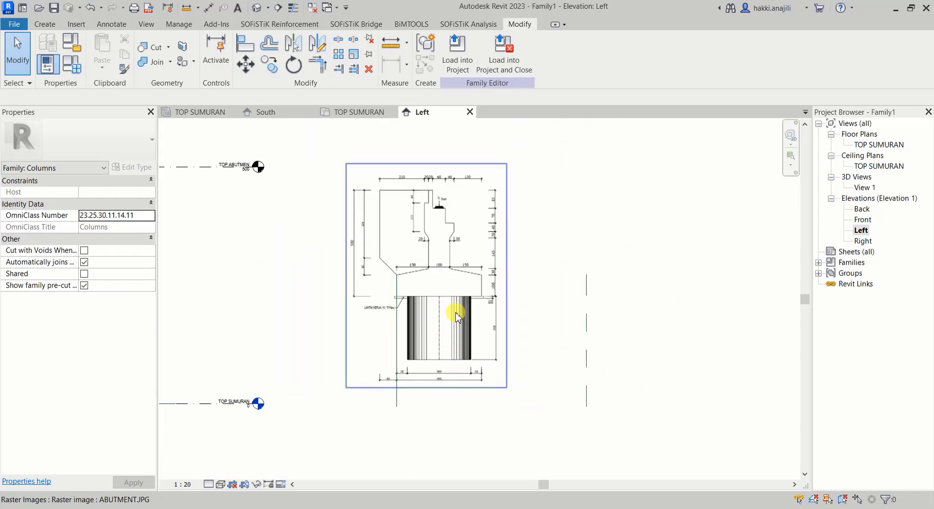
{"action": "middle_click_drag", "start_coordinate": [456, 317], "coordinate": [460, 331]}
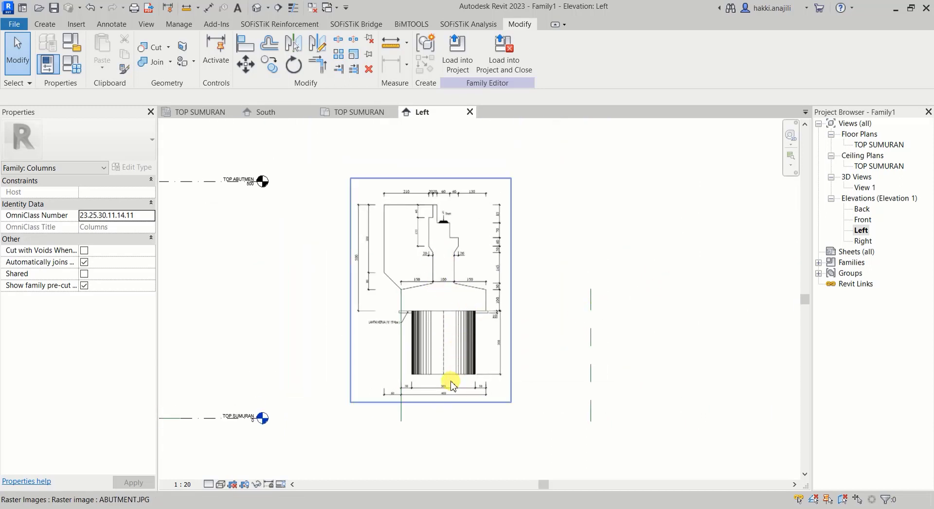
{"action": "scroll", "coordinate": [444, 392], "scroll_direction": "up", "scroll_amount": 2}
{"action": "middle_click_drag", "start_coordinate": [451, 306], "coordinate": [455, 321]}
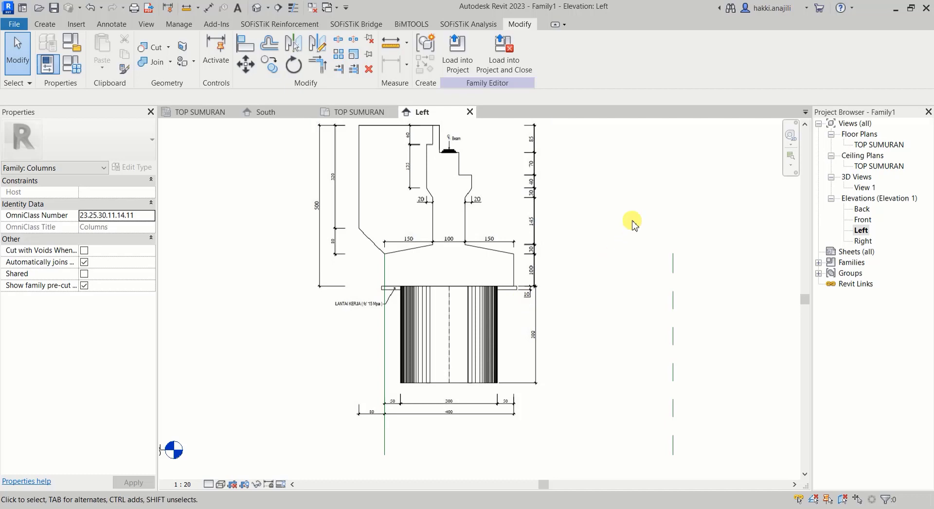
Rescale ABUTMENT.JPG to 755.22 × 1057.94 so its 400 footing width spans the two planes
{"action": "left_click", "coordinate": [474, 285]}
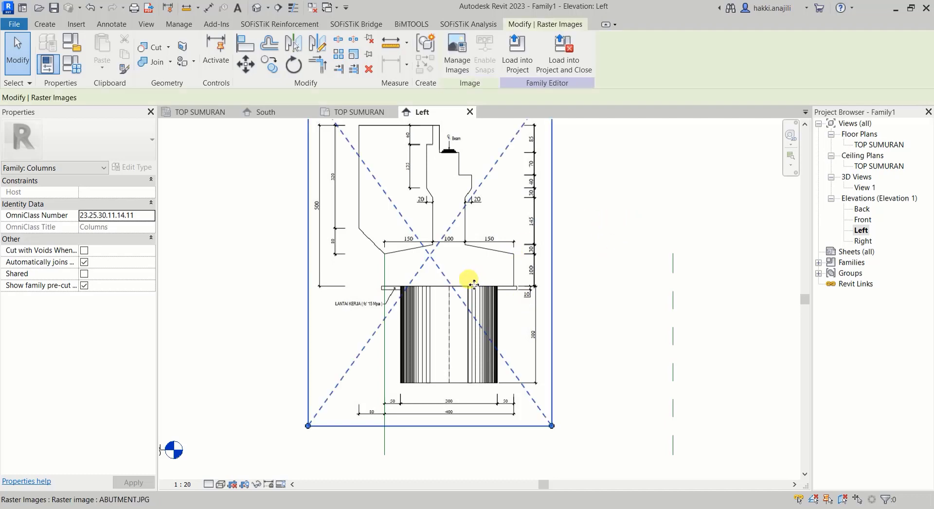
{"action": "left_click", "coordinate": [368, 68]}
{"action": "scroll", "coordinate": [398, 308], "scroll_direction": "up", "scroll_amount": 2}
{"action": "scroll", "coordinate": [370, 272], "scroll_direction": "up", "scroll_amount": 2}
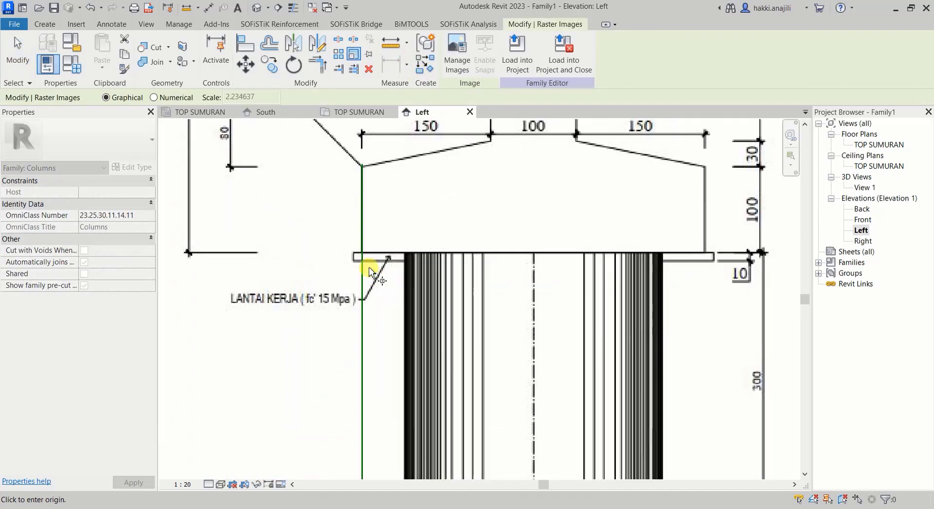
{"action": "scroll", "coordinate": [362, 246], "scroll_direction": "up", "scroll_amount": 2}
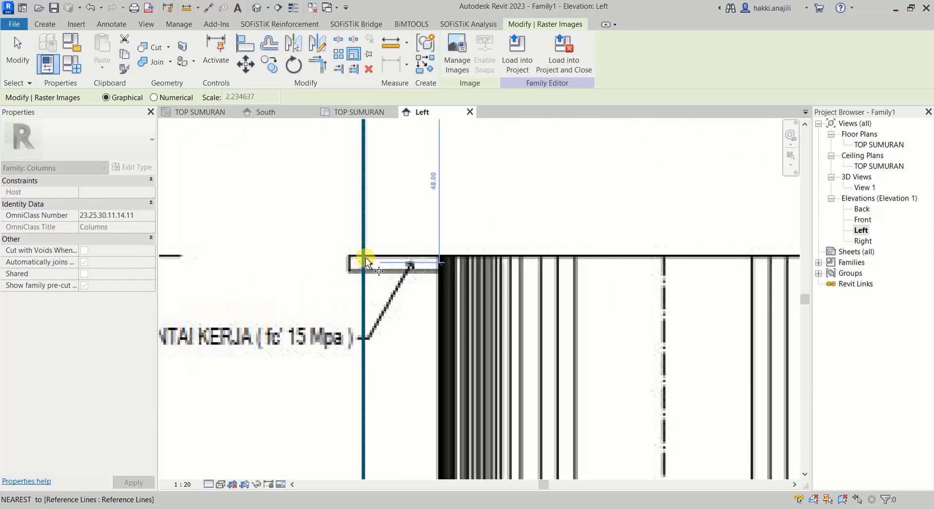
{"action": "left_click", "coordinate": [363, 254]}
{"action": "scroll", "coordinate": [235, 276], "scroll_direction": "down", "scroll_amount": 3}
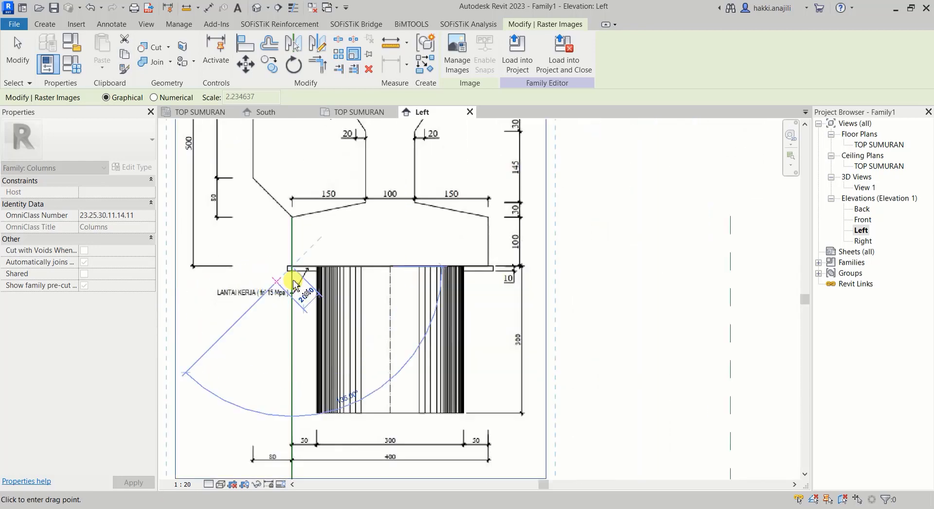
{"action": "scroll", "coordinate": [489, 267], "scroll_direction": "up", "scroll_amount": 3}
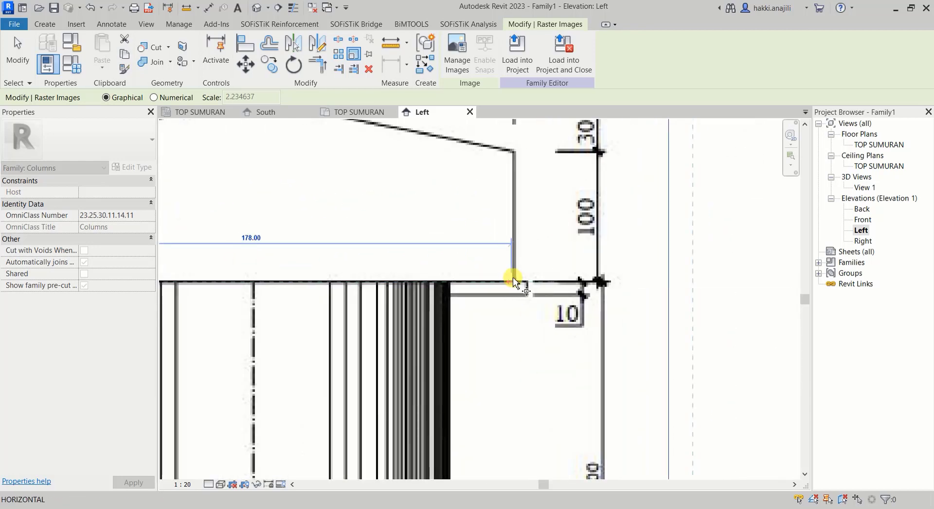
{"action": "scroll", "coordinate": [515, 282], "scroll_direction": "up", "scroll_amount": 2}
{"action": "scroll", "coordinate": [511, 283], "scroll_direction": "up", "scroll_amount": 2}
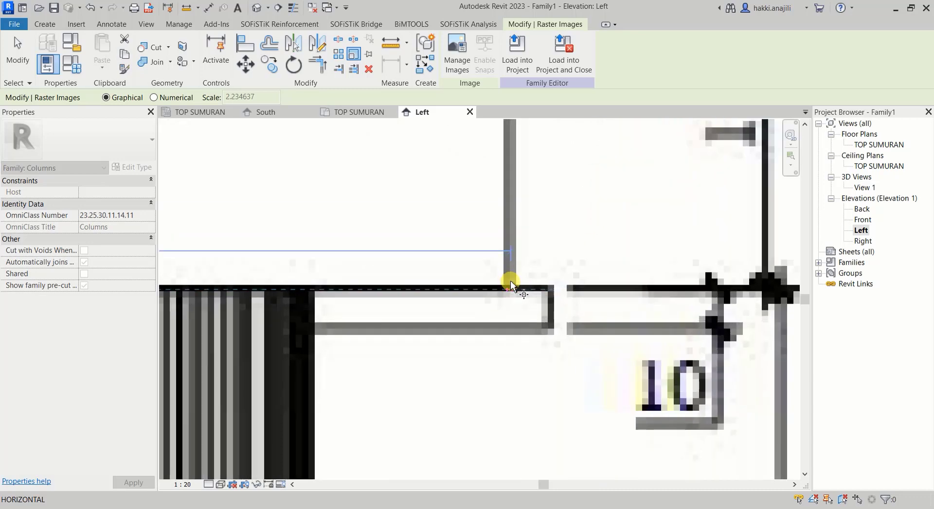
{"action": "scroll", "coordinate": [438, 258], "scroll_direction": "down", "scroll_amount": 2}
{"action": "scroll", "coordinate": [452, 264], "scroll_direction": "down", "scroll_amount": 2}
{"action": "scroll", "coordinate": [486, 267], "scroll_direction": "down", "scroll_amount": 1}
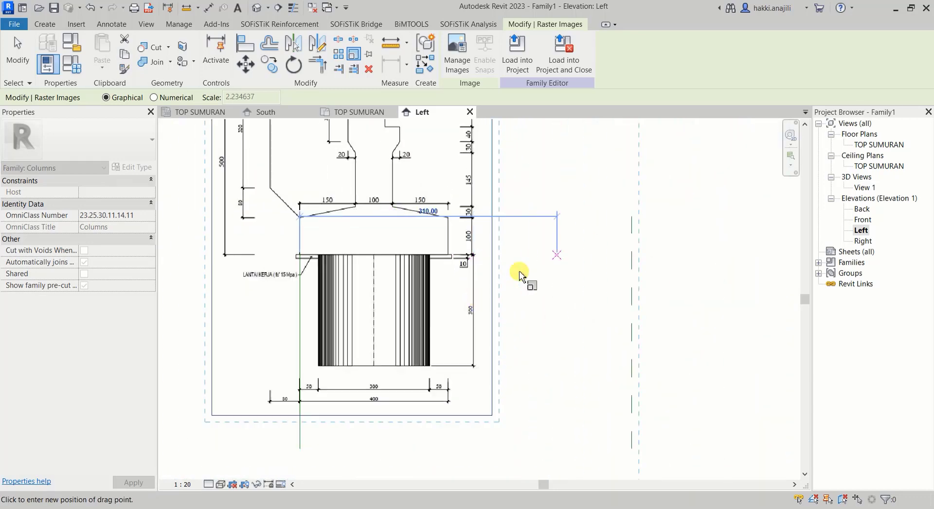
{"action": "scroll", "coordinate": [523, 311], "scroll_direction": "down", "scroll_amount": 1}
{"action": "scroll", "coordinate": [525, 316], "scroll_direction": "up", "scroll_amount": 1}
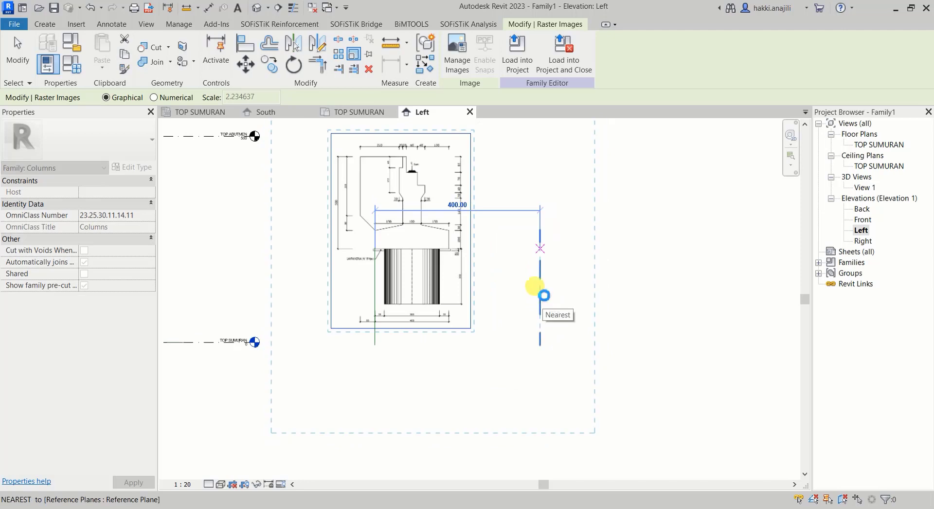
{"action": "left_click", "coordinate": [544, 295]}
{"action": "left_click", "coordinate": [18, 51]}
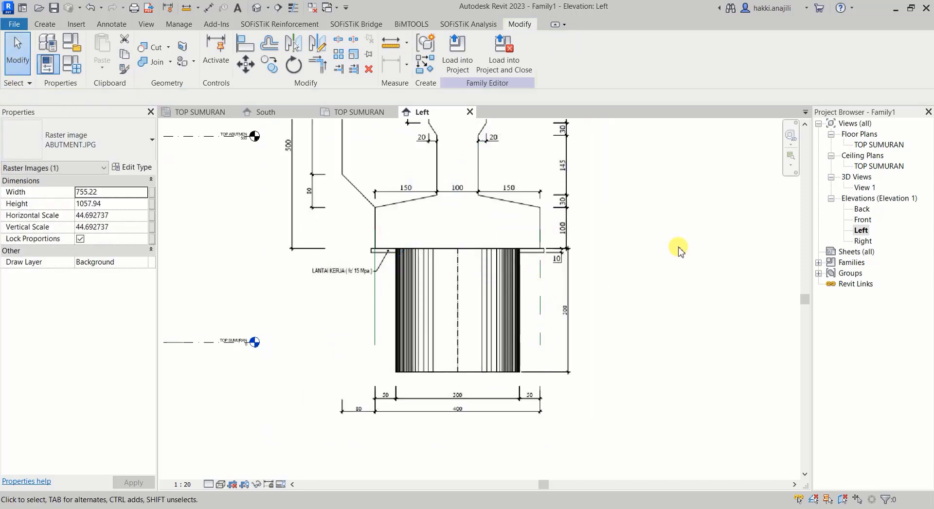
{"action": "left_click", "coordinate": [678, 251]}
Delete the unwanted reference plane and select the extra vertical reference line
{"action": "scroll", "coordinate": [598, 323], "scroll_direction": "down", "scroll_amount": 3}
{"action": "scroll", "coordinate": [589, 340], "scroll_direction": "up", "scroll_amount": 3}
{"action": "scroll", "coordinate": [535, 340], "scroll_direction": "up", "scroll_amount": 1}
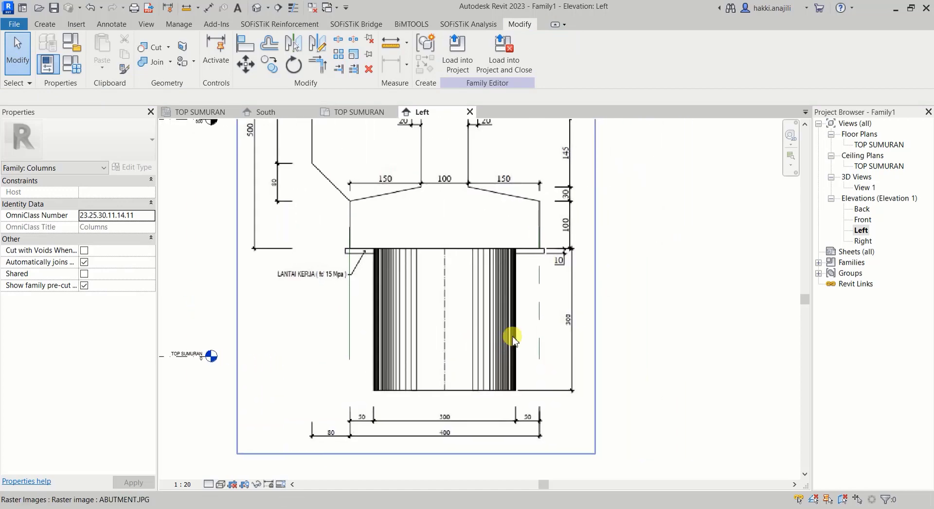
{"action": "left_click", "coordinate": [540, 311]}
{"action": "key", "text": "Delete"}
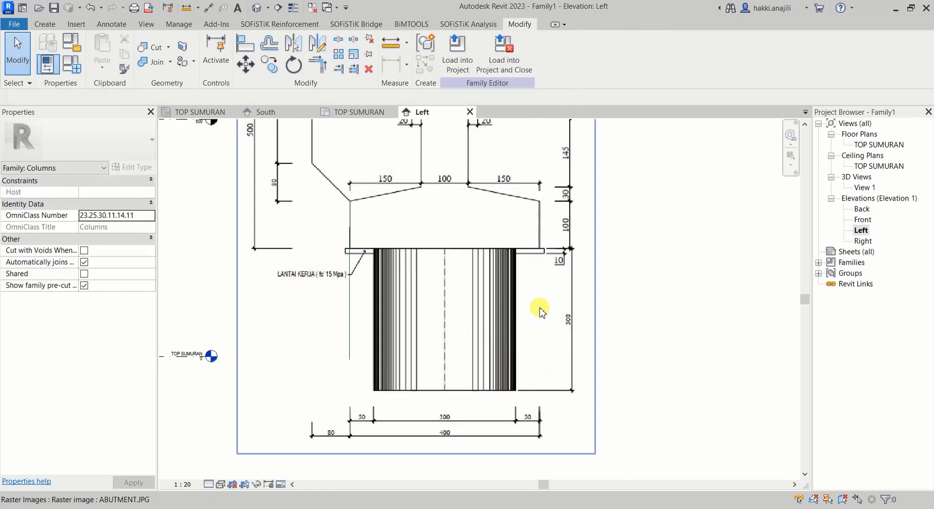
{"action": "left_click", "coordinate": [348, 354]}
Delete the extra vertical reference line and clear the selection
{"action": "key", "text": "Delete"}
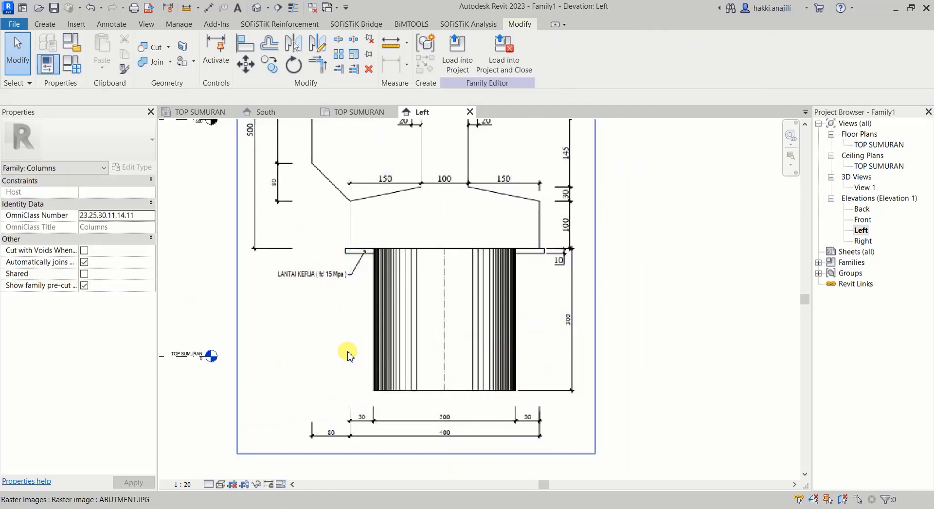
{"action": "scroll", "coordinate": [539, 351], "scroll_direction": "down", "scroll_amount": 3}
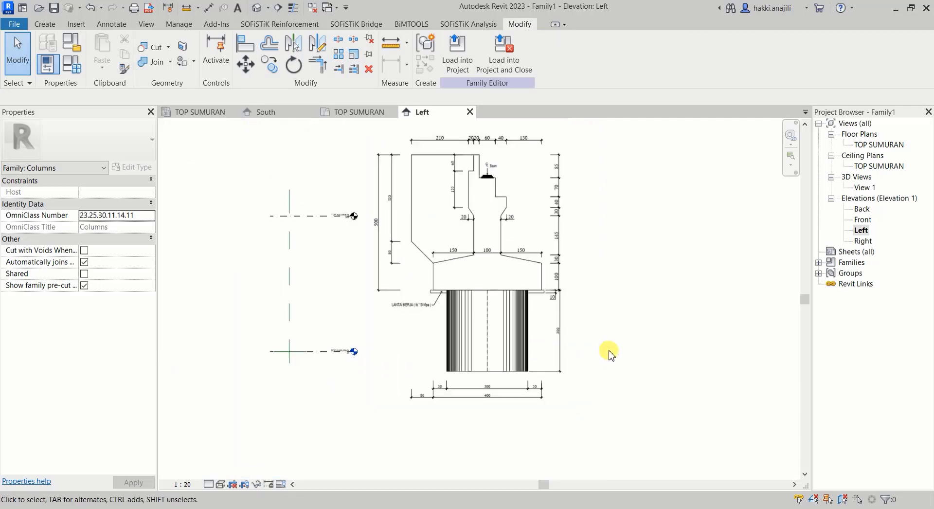
{"action": "scroll", "coordinate": [481, 312], "scroll_direction": "up", "scroll_amount": 2}
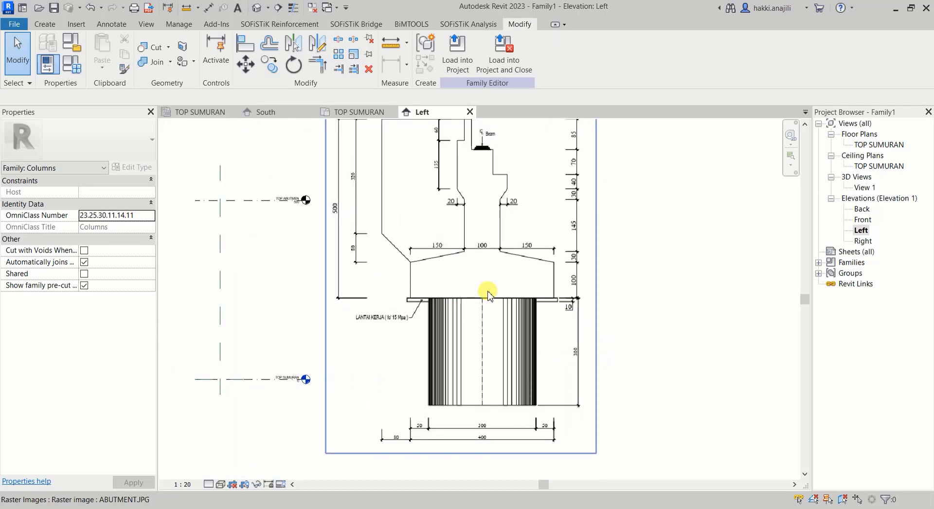
{"action": "scroll", "coordinate": [488, 295], "scroll_direction": "up", "scroll_amount": 1}
{"action": "key", "text": "Escape"}
Draw a vertical reference line down the column's centreline to below the column base
{"action": "left_click", "coordinate": [45, 24]}
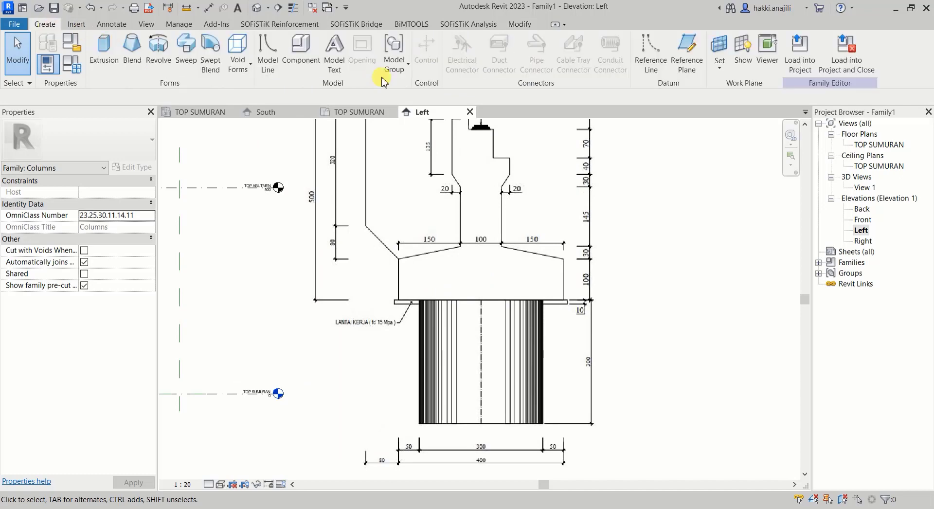
{"action": "left_click", "coordinate": [650, 52]}
{"action": "scroll", "coordinate": [476, 414], "scroll_direction": "up", "scroll_amount": 2}
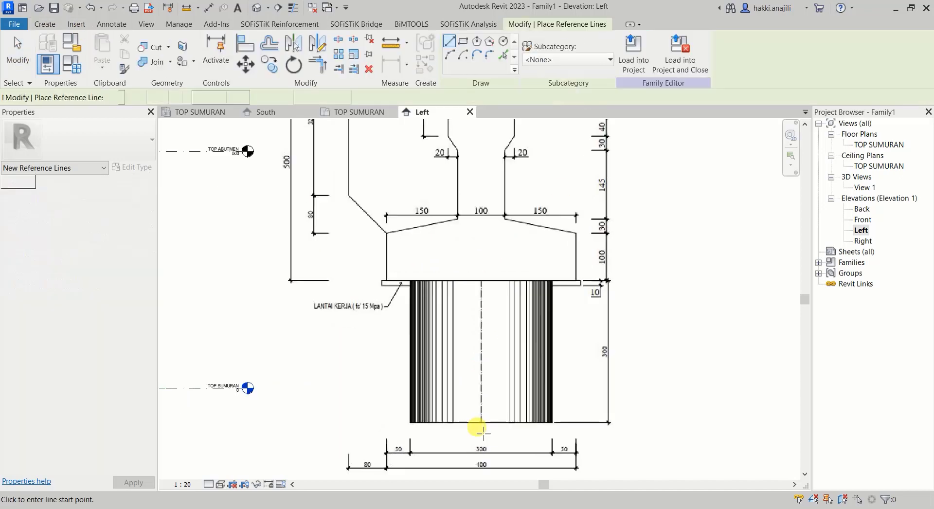
{"action": "scroll", "coordinate": [481, 429], "scroll_direction": "up", "scroll_amount": 2}
{"action": "scroll", "coordinate": [481, 430], "scroll_direction": "up", "scroll_amount": 2}
{"action": "scroll", "coordinate": [479, 435], "scroll_direction": "down", "scroll_amount": 4}
{"action": "scroll", "coordinate": [468, 222], "scroll_direction": "up", "scroll_amount": 1}
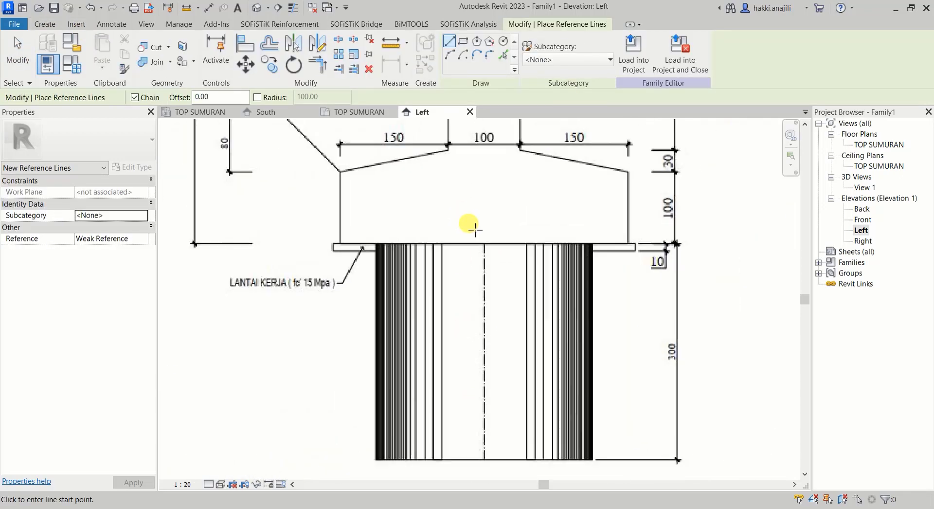
{"action": "scroll", "coordinate": [488, 258], "scroll_direction": "up", "scroll_amount": 3}
{"action": "left_click", "coordinate": [492, 251]}
{"action": "scroll", "coordinate": [487, 228], "scroll_direction": "down", "scroll_amount": 2}
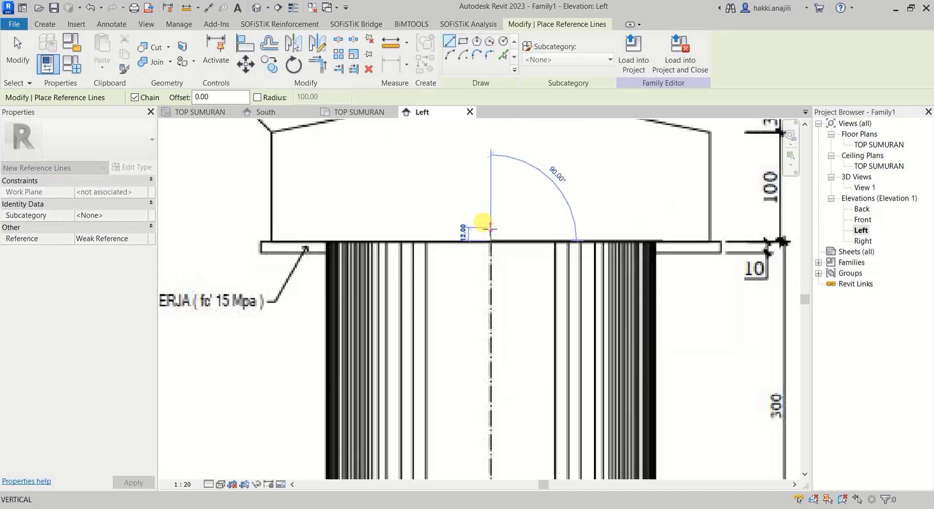
{"action": "scroll", "coordinate": [484, 217], "scroll_direction": "down", "scroll_amount": 3}
{"action": "left_click", "coordinate": [489, 374]}
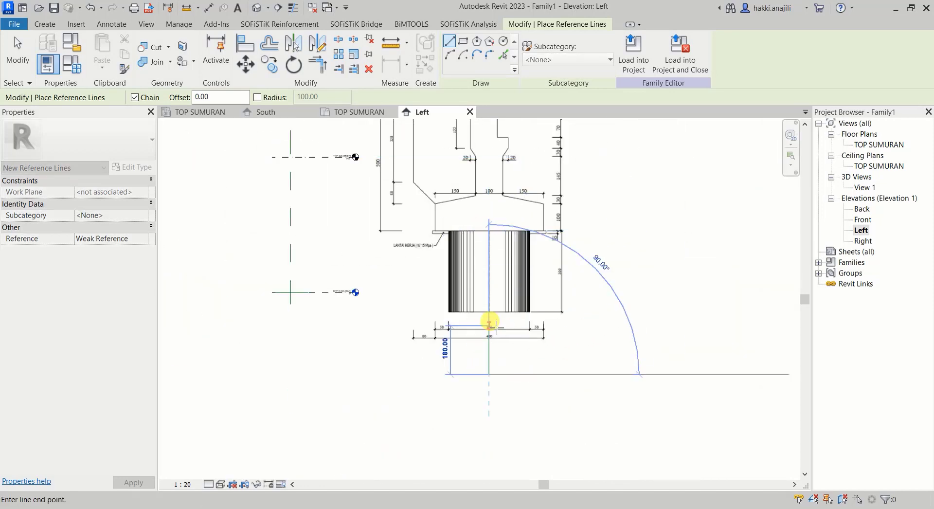
{"action": "key", "text": "Escape"}
{"action": "key", "text": "Escape"}
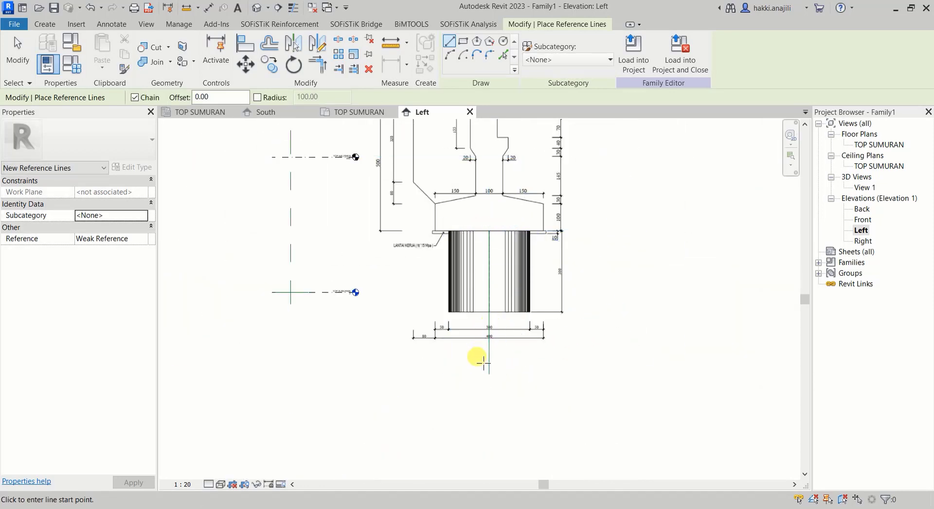
{"action": "middle_click_drag", "start_coordinate": [394, 310], "coordinate": [404, 328]}
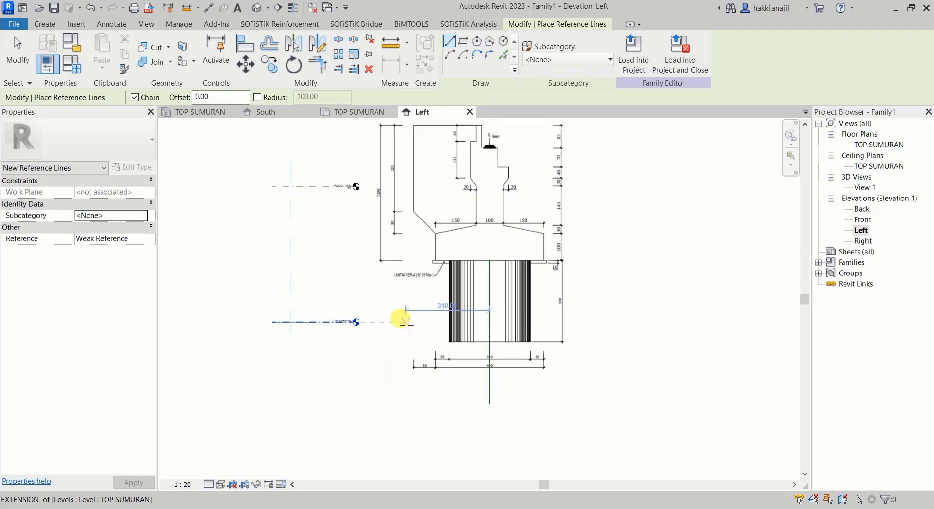
{"action": "key", "text": "Escape"}
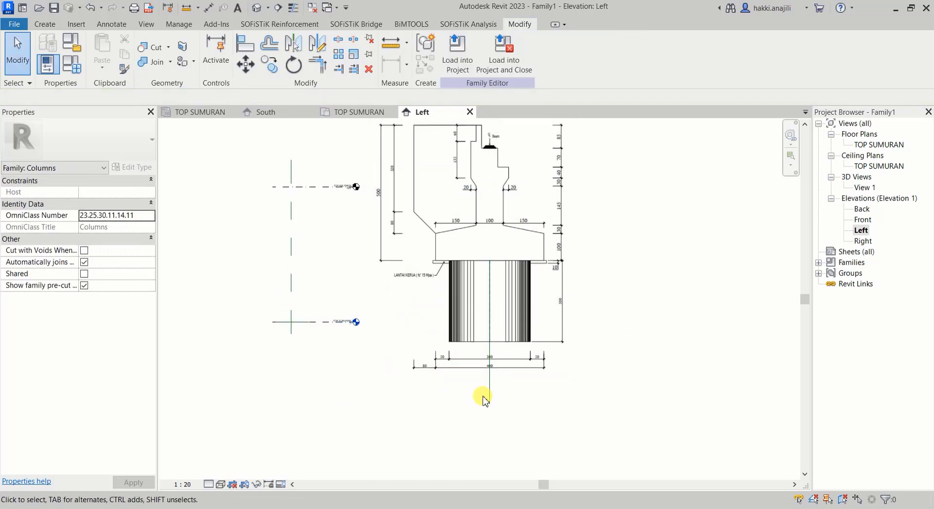
Extend the column centreline reference line up past the top of the drawing
{"action": "left_click", "coordinate": [489, 396]}
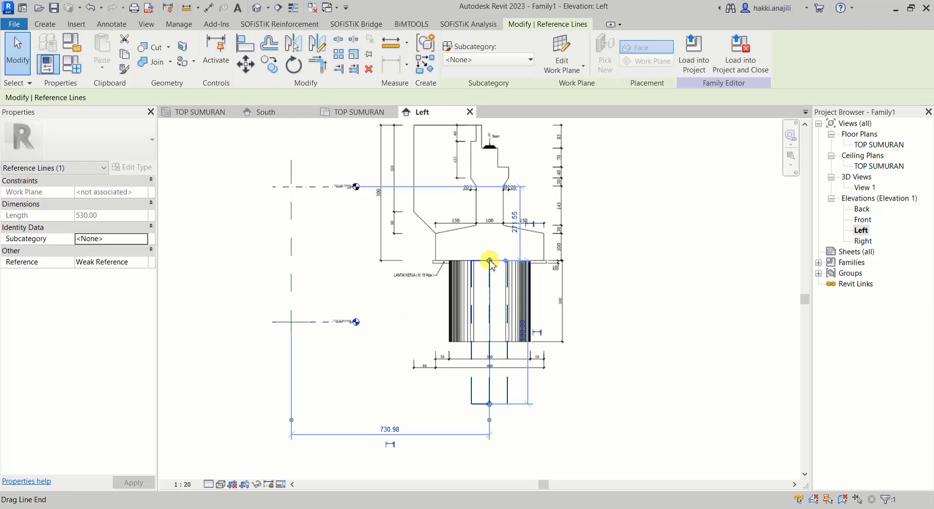
{"action": "middle_click_drag", "start_coordinate": [490, 262], "coordinate": [489, 337]}
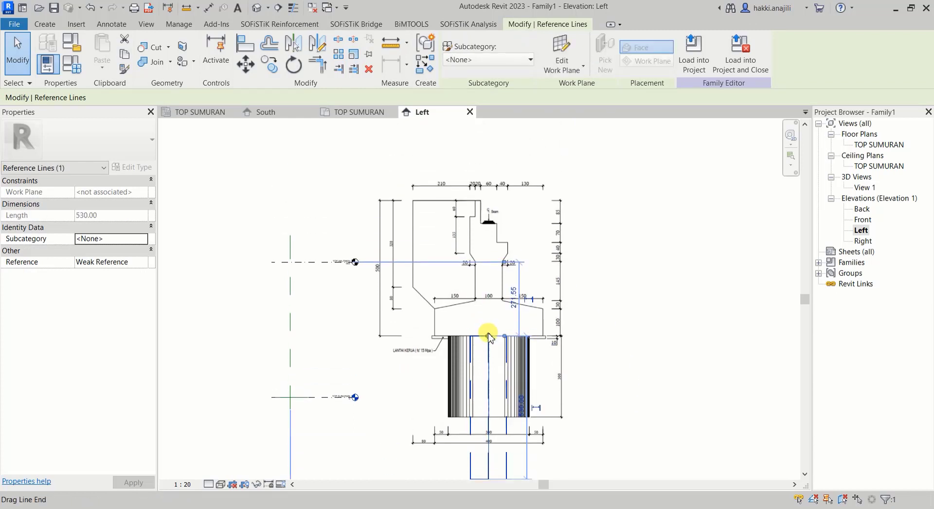
{"action": "left_click_drag", "start_coordinate": [488, 336], "coordinate": [496, 167]}
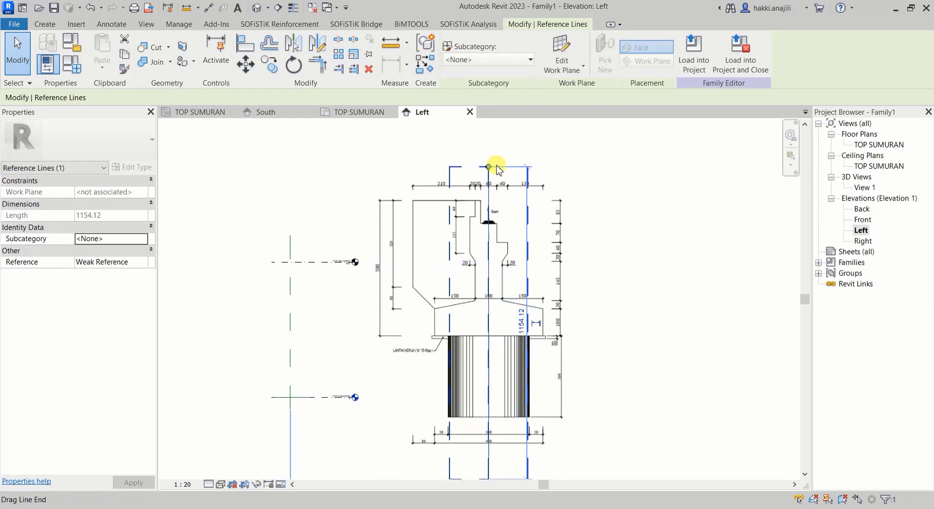
{"action": "left_click", "coordinate": [660, 186]}
{"action": "scroll", "coordinate": [538, 214], "scroll_direction": "down", "scroll_amount": 2}
{"action": "scroll", "coordinate": [545, 282], "scroll_direction": "up", "scroll_amount": 2}
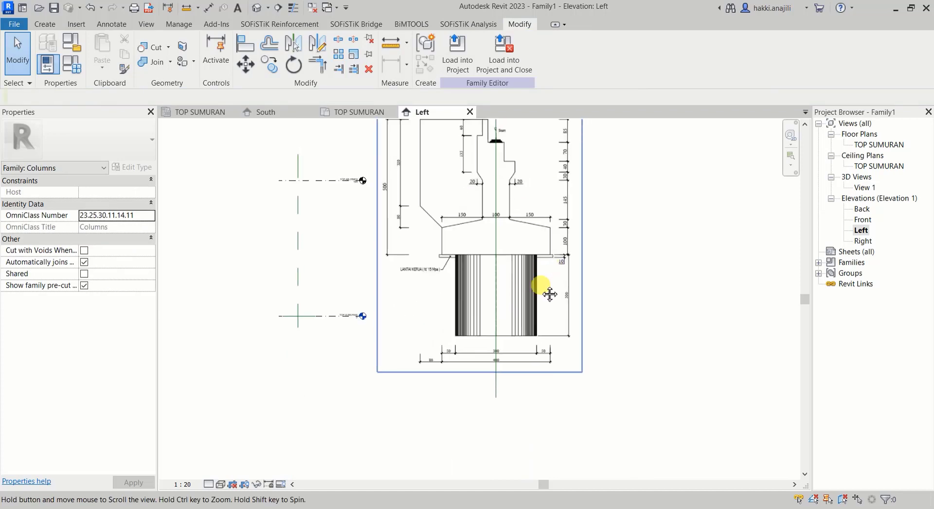
{"action": "scroll", "coordinate": [506, 389], "scroll_direction": "up", "scroll_amount": 2}
{"action": "scroll", "coordinate": [556, 319], "scroll_direction": "down", "scroll_amount": 1}
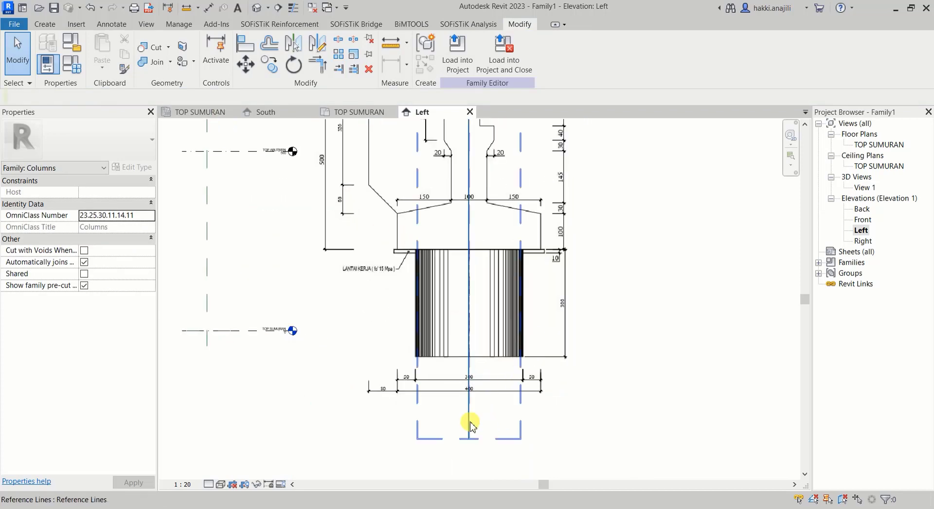
{"action": "scroll", "coordinate": [469, 230], "scroll_direction": "up", "scroll_amount": 2}
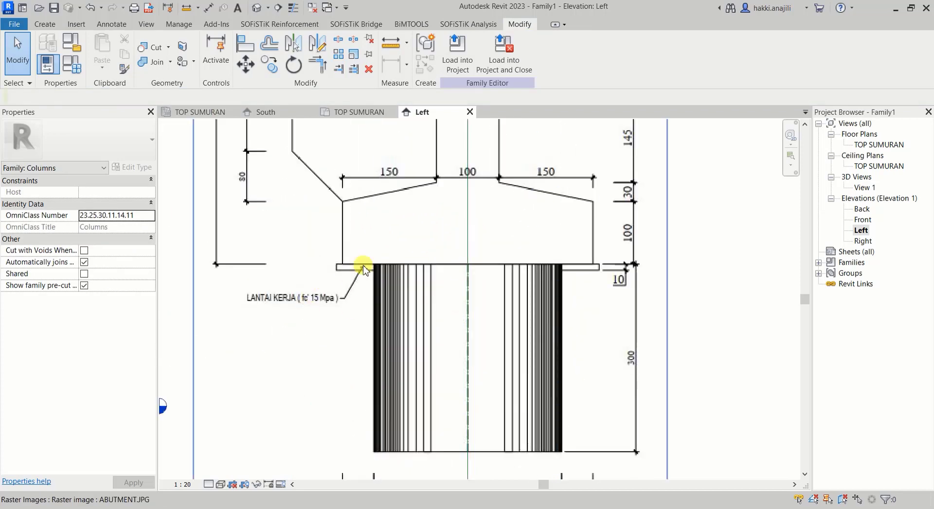
Draw a horizontal reference line along the top of the LANTAI KERJA working slab
{"action": "left_click", "coordinate": [42, 24]}
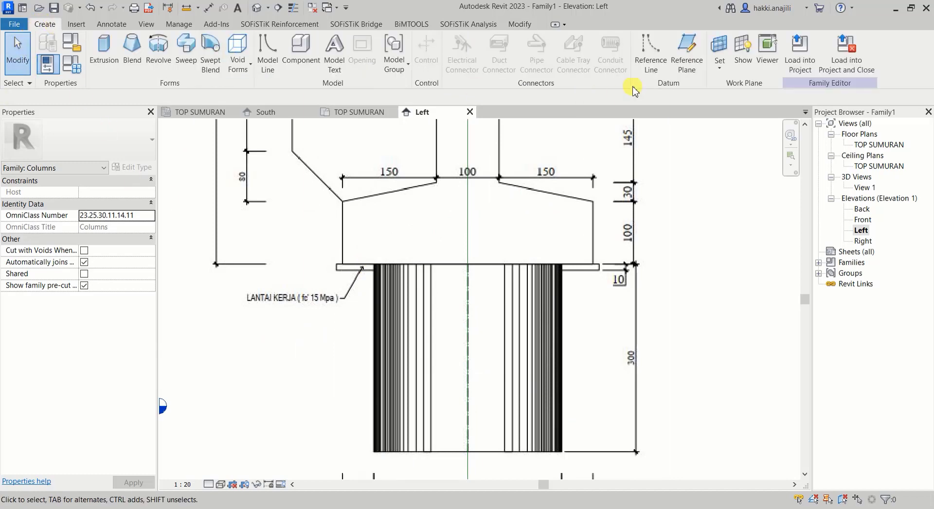
{"action": "left_click", "coordinate": [641, 47]}
{"action": "scroll", "coordinate": [339, 283], "scroll_direction": "up", "scroll_amount": 3}
{"action": "scroll", "coordinate": [345, 286], "scroll_direction": "up", "scroll_amount": 1}
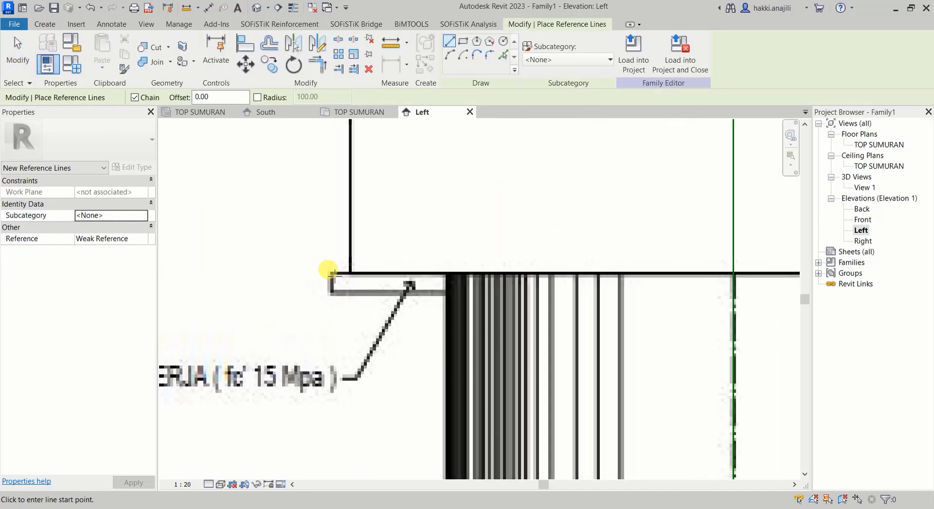
{"action": "left_click", "coordinate": [330, 273]}
{"action": "scroll", "coordinate": [329, 272], "scroll_direction": "down", "scroll_amount": 2}
{"action": "scroll", "coordinate": [314, 253], "scroll_direction": "down", "scroll_amount": 1}
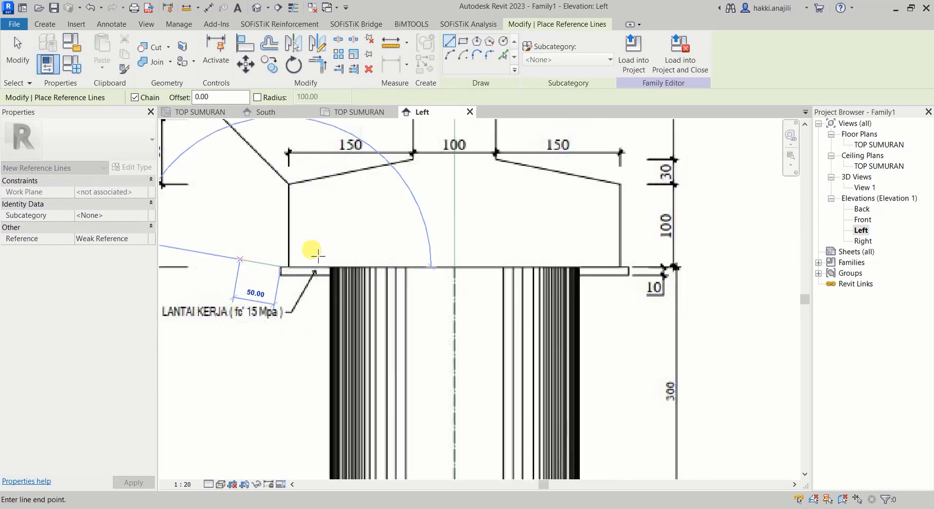
{"action": "left_click", "coordinate": [652, 259]}
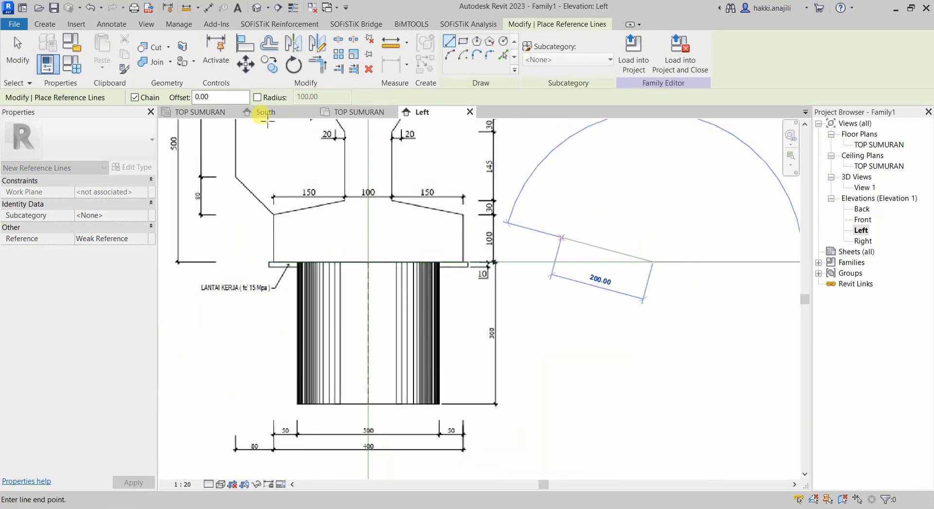
{"action": "left_click", "coordinate": [29, 73]}
{"action": "scroll", "coordinate": [531, 292], "scroll_direction": "down", "scroll_amount": 2}
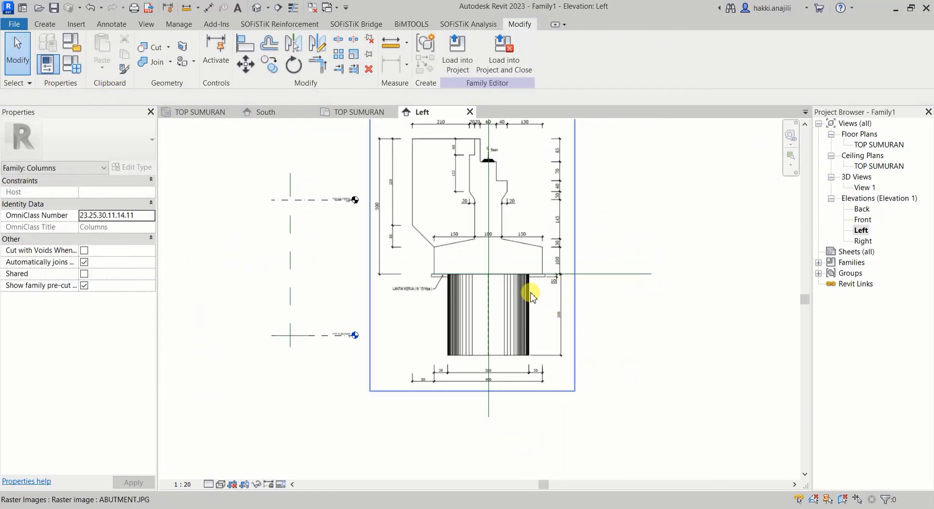
{"action": "scroll", "coordinate": [474, 316], "scroll_direction": "up", "scroll_amount": 1}
{"action": "middle_click_drag", "start_coordinate": [474, 316], "coordinate": [557, 314]}
{"action": "scroll", "coordinate": [641, 242], "scroll_direction": "up", "scroll_amount": 1}
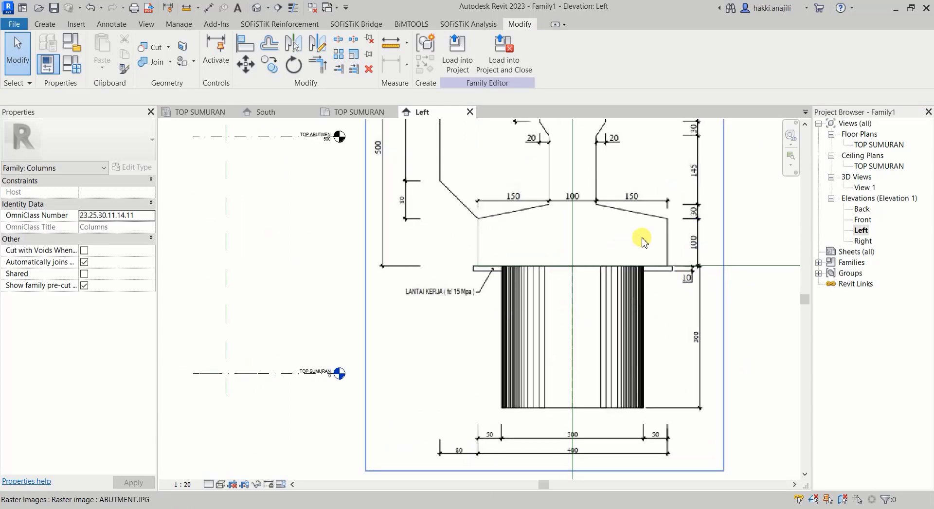
Move the abutment image from the reference-line intersection to its aligned position
{"action": "left_click", "coordinate": [642, 242]}
{"action": "left_click", "coordinate": [245, 63]}
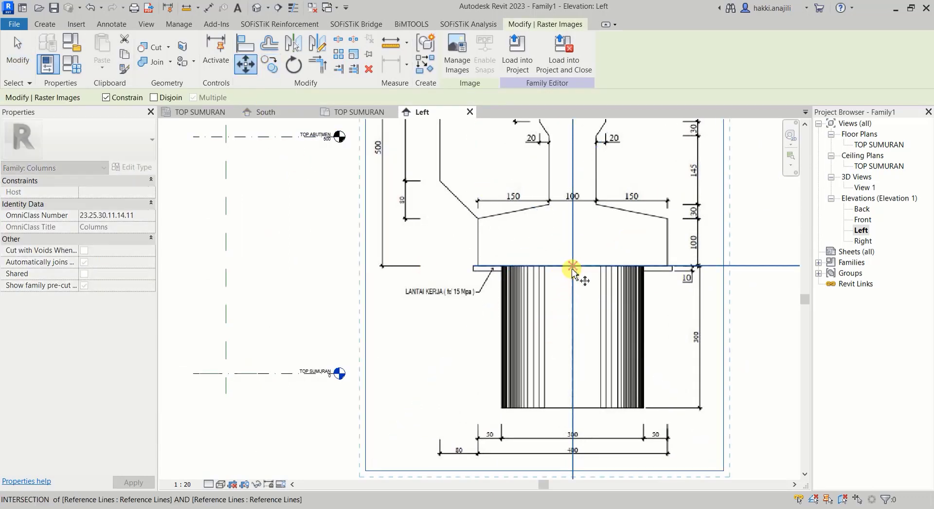
{"action": "scroll", "coordinate": [572, 270], "scroll_direction": "up", "scroll_amount": 2}
{"action": "left_click", "coordinate": [573, 266]}
{"action": "scroll", "coordinate": [512, 265], "scroll_direction": "down", "scroll_amount": 3}
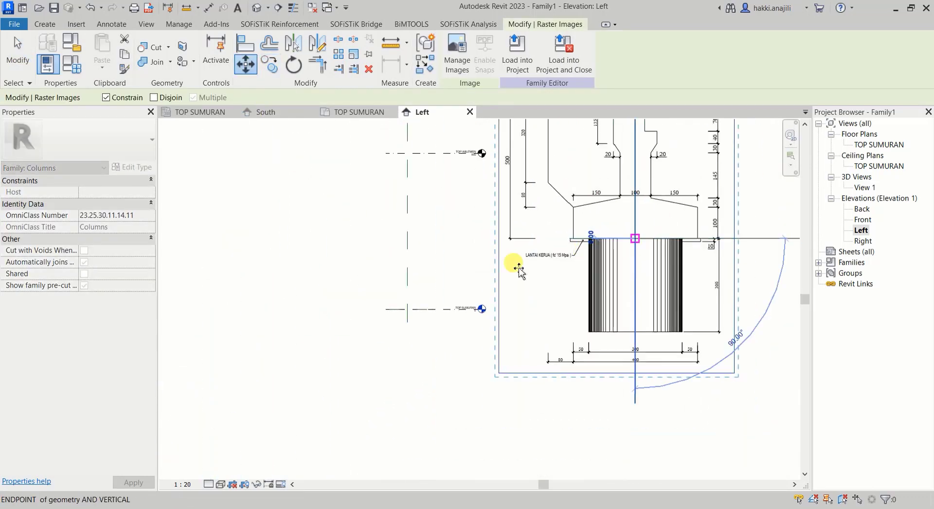
{"action": "scroll", "coordinate": [404, 314], "scroll_direction": "up", "scroll_amount": 2}
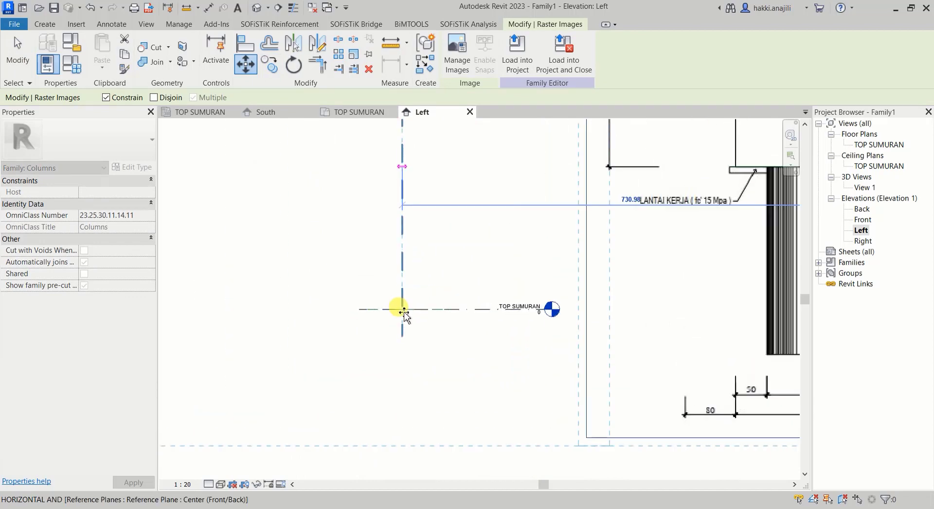
{"action": "left_click", "coordinate": [403, 207]}
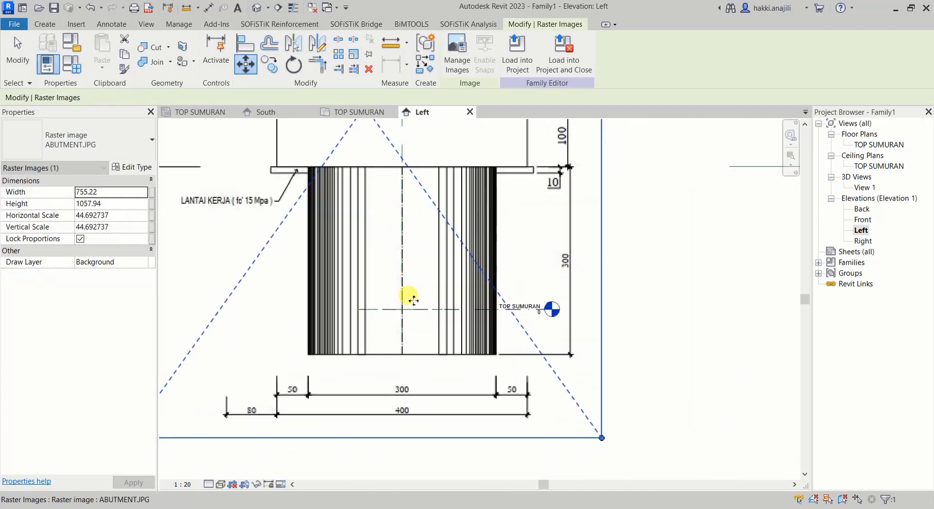
{"action": "scroll", "coordinate": [418, 298], "scroll_direction": "down", "scroll_amount": 2}
{"action": "scroll", "coordinate": [455, 297], "scroll_direction": "down", "scroll_amount": 1}
Delete the two helper reference lines and extend Center (Front/Back) down past the column
{"action": "left_click_drag", "start_coordinate": [665, 274], "coordinate": [615, 210]}
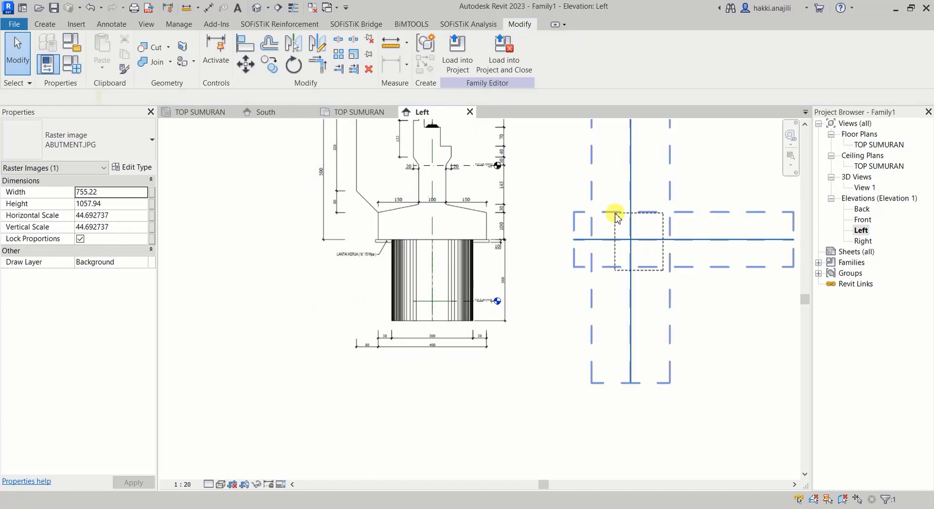
{"action": "key", "text": "Delete"}
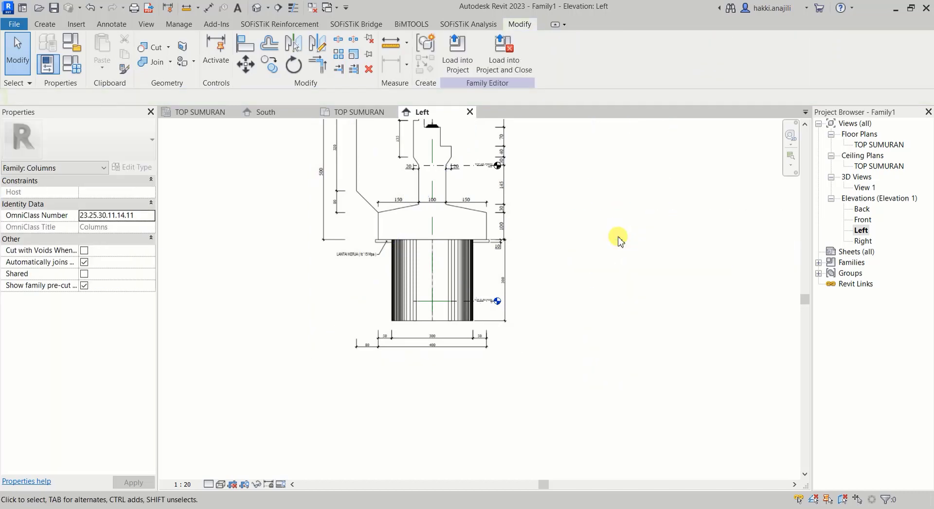
{"action": "left_click", "coordinate": [435, 302]}
{"action": "scroll", "coordinate": [443, 314], "scroll_direction": "up", "scroll_amount": 3}
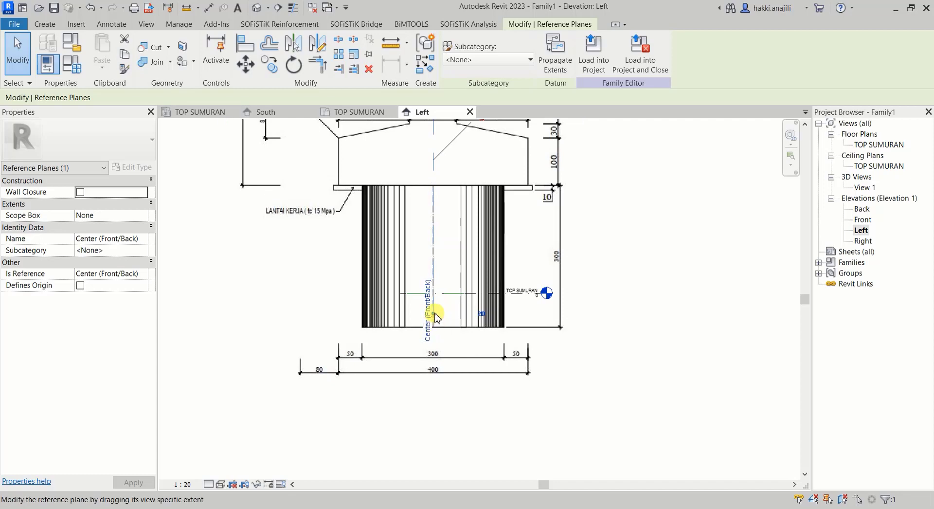
{"action": "left_click_drag", "start_coordinate": [434, 323], "coordinate": [434, 415]}
{"action": "left_click", "coordinate": [607, 325]}
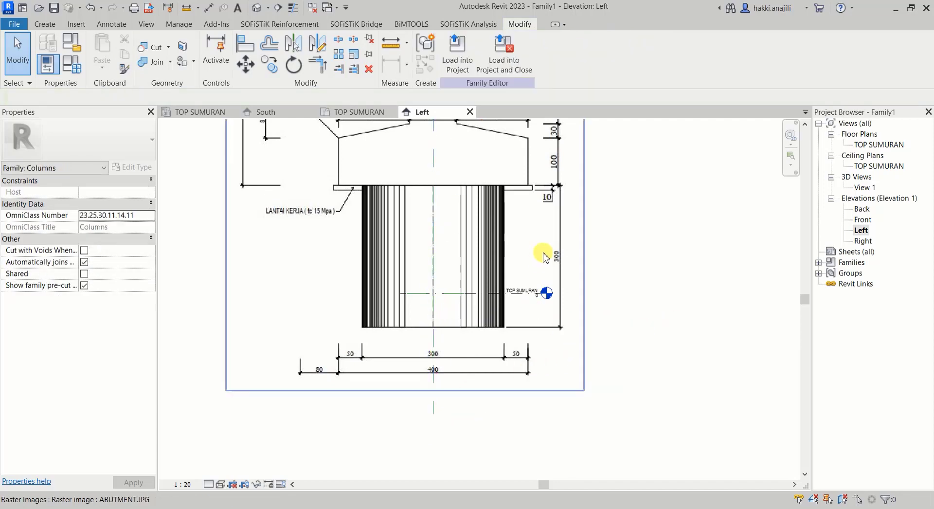
{"action": "scroll", "coordinate": [546, 292], "scroll_direction": "up", "scroll_amount": 2}
{"action": "scroll", "coordinate": [425, 262], "scroll_direction": "up", "scroll_amount": 1}
{"action": "scroll", "coordinate": [439, 259], "scroll_direction": "up", "scroll_amount": 1}
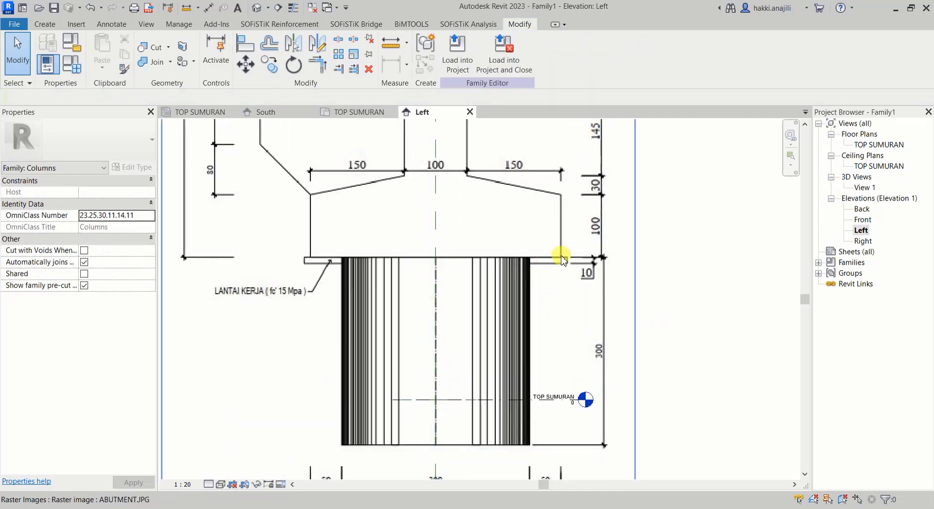
{"action": "scroll", "coordinate": [313, 270], "scroll_direction": "up", "scroll_amount": 1}
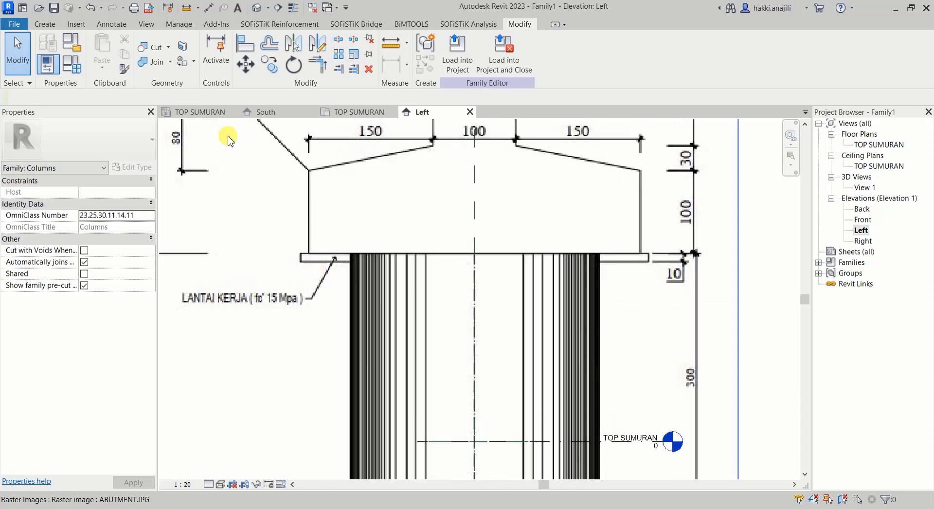
Draw a horizontal reference line from the slab's left corner across to its right
{"action": "left_click", "coordinate": [35, 24]}
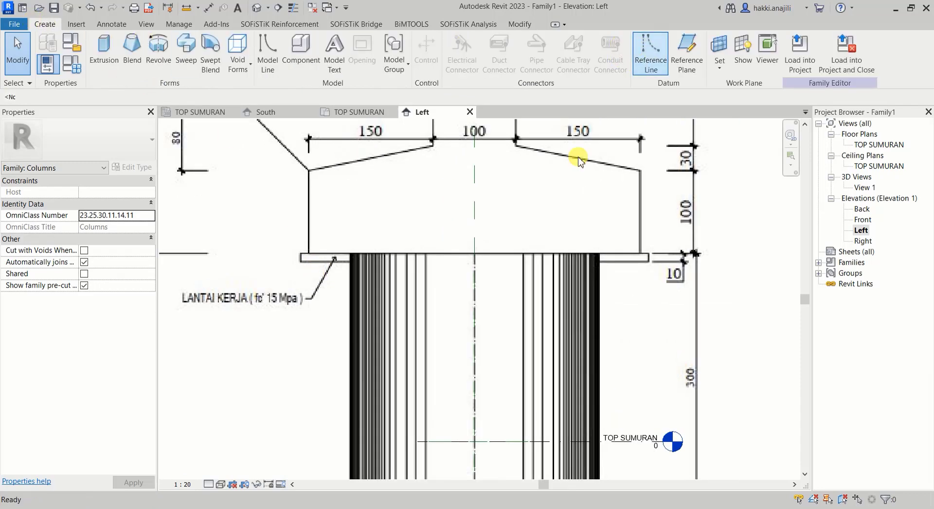
{"action": "scroll", "coordinate": [305, 251], "scroll_direction": "up", "scroll_amount": 3}
{"action": "left_click", "coordinate": [289, 249]}
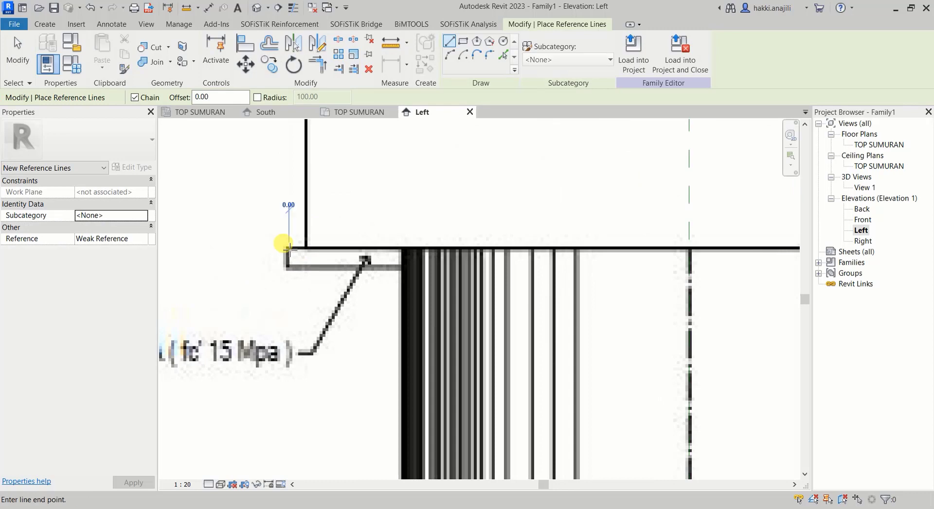
{"action": "scroll", "coordinate": [285, 245], "scroll_direction": "down", "scroll_amount": 3}
{"action": "left_click", "coordinate": [699, 244]}
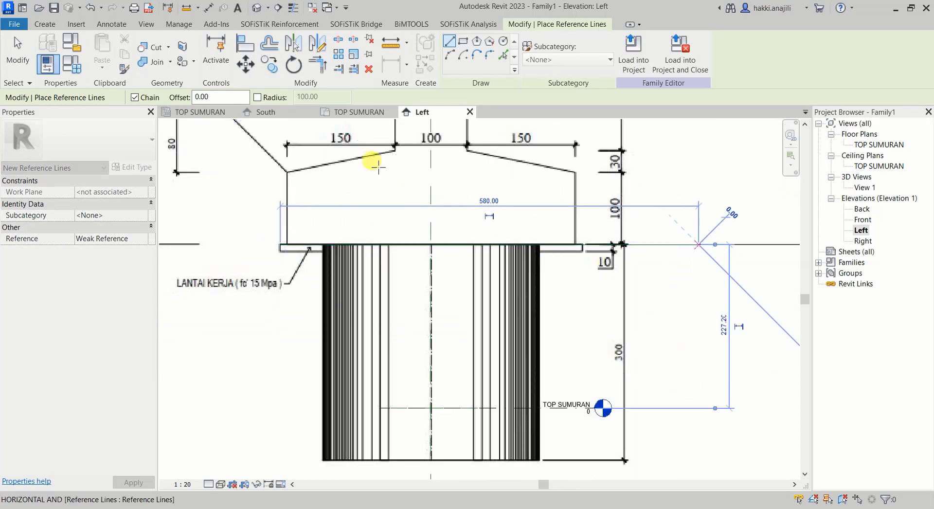
{"action": "left_click", "coordinate": [17, 51]}
Move the image so the well top at the centreline sits on the TOP SUMURAN level
{"action": "left_click", "coordinate": [447, 207]}
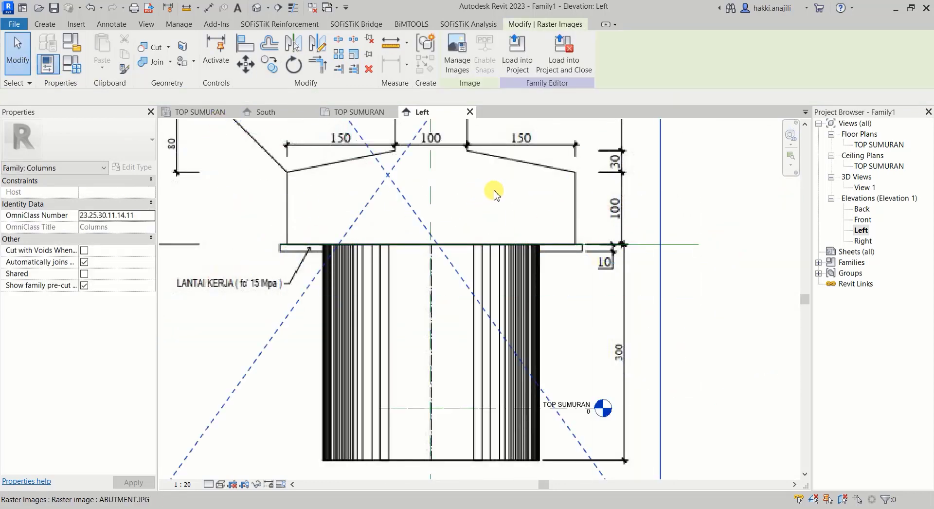
{"action": "scroll", "coordinate": [479, 285], "scroll_direction": "down", "scroll_amount": 2}
{"action": "scroll", "coordinate": [484, 223], "scroll_direction": "down", "scroll_amount": 1}
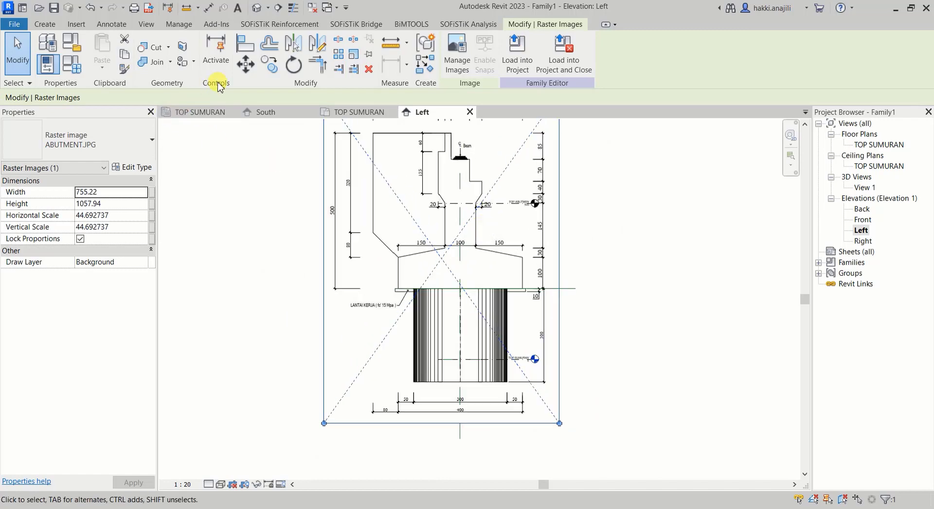
{"action": "left_click", "coordinate": [245, 64]}
{"action": "scroll", "coordinate": [469, 292], "scroll_direction": "up", "scroll_amount": 3}
{"action": "scroll", "coordinate": [445, 273], "scroll_direction": "up", "scroll_amount": 2}
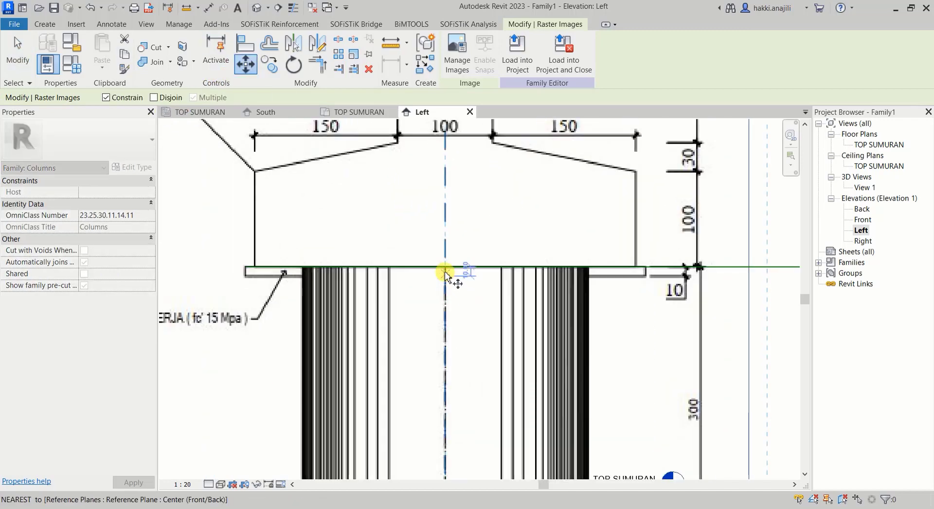
{"action": "left_click", "coordinate": [445, 266]}
{"action": "scroll", "coordinate": [454, 209], "scroll_direction": "down", "scroll_amount": 3}
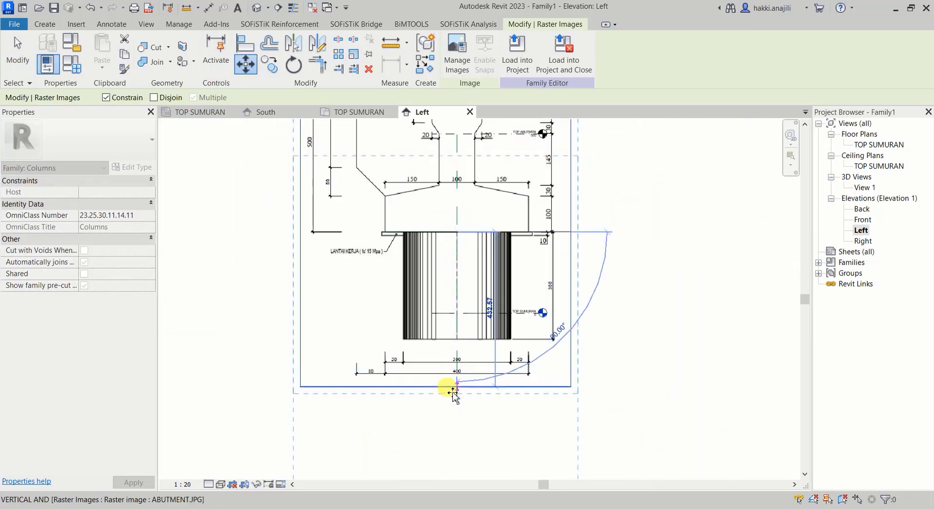
{"action": "scroll", "coordinate": [454, 393], "scroll_direction": "up", "scroll_amount": 2}
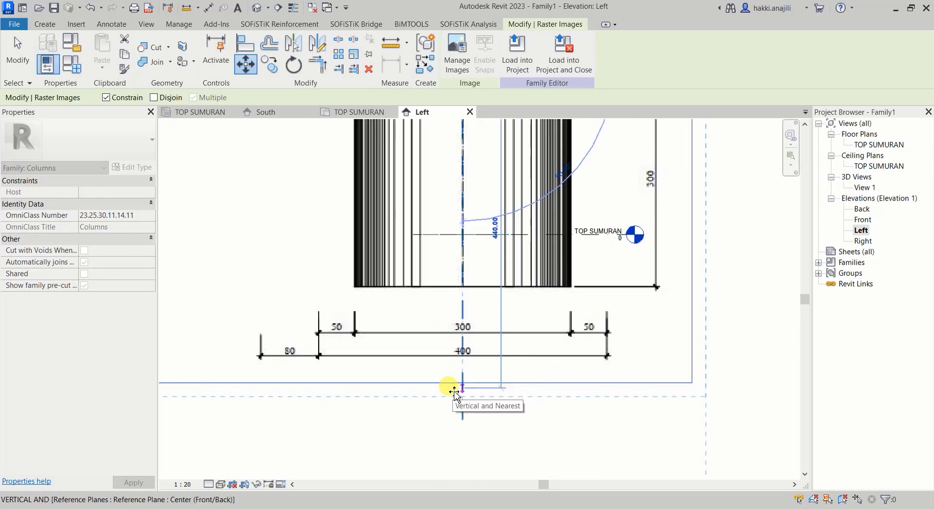
{"action": "left_click", "coordinate": [463, 236]}
{"action": "scroll", "coordinate": [451, 265], "scroll_direction": "down", "scroll_amount": 4}
{"action": "key", "text": "Escape"}
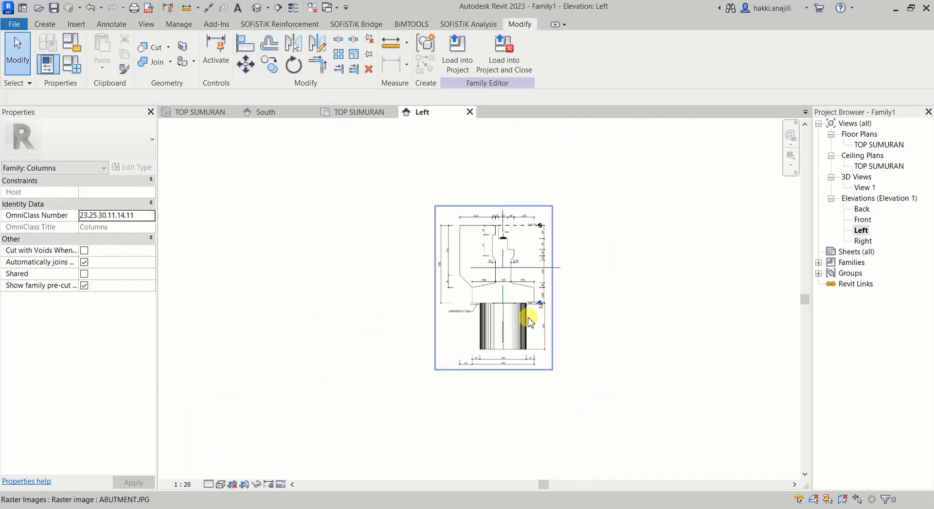
Delete the remaining helper reference line and bring the TOP SUMURAN level marker into view
{"action": "scroll", "coordinate": [528, 316], "scroll_direction": "up", "scroll_amount": 1}
{"action": "scroll", "coordinate": [447, 419], "scroll_direction": "up", "scroll_amount": 1}
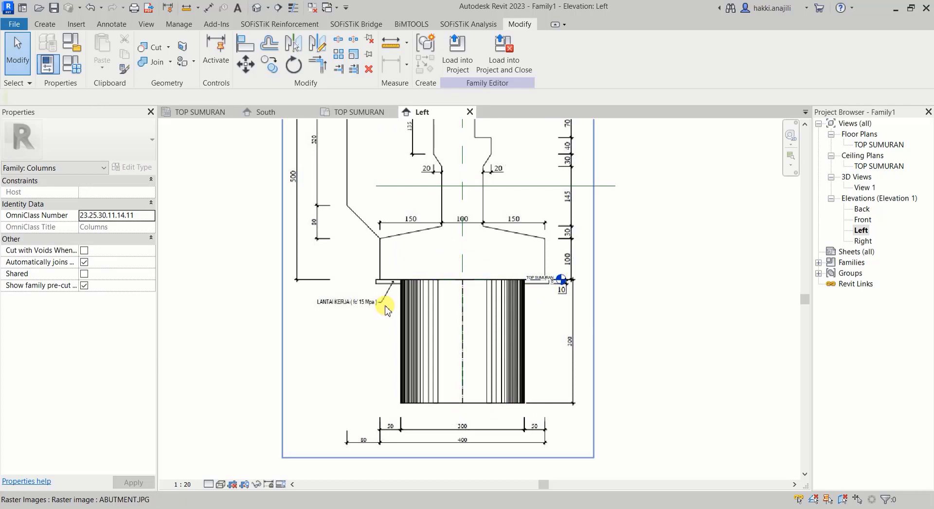
{"action": "left_click", "coordinate": [612, 189]}
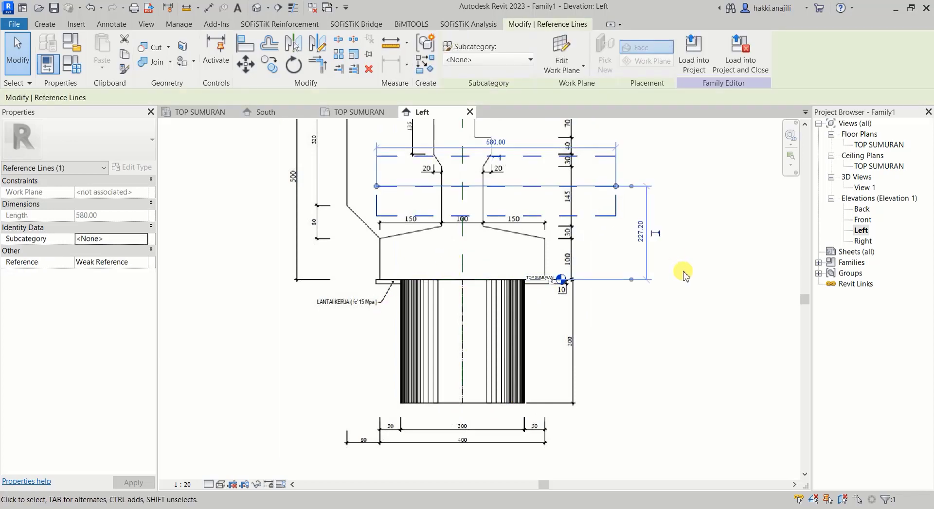
{"action": "key", "text": "Delete"}
{"action": "scroll", "coordinate": [650, 248], "scroll_direction": "down", "scroll_amount": 1}
{"action": "scroll", "coordinate": [548, 319], "scroll_direction": "down", "scroll_amount": 1}
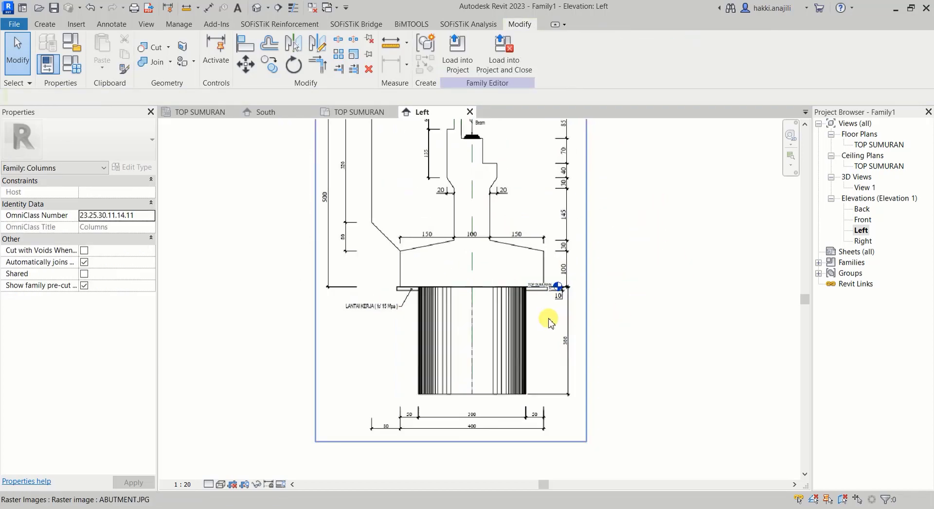
{"action": "middle_click_drag", "start_coordinate": [546, 249], "coordinate": [492, 232]}
{"action": "scroll", "coordinate": [481, 171], "scroll_direction": "up", "scroll_amount": 1}
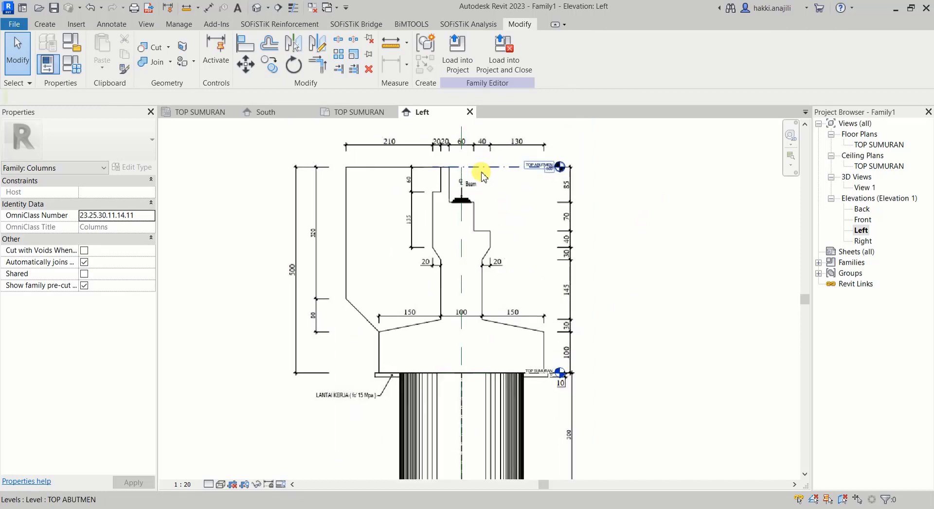
{"action": "scroll", "coordinate": [525, 343], "scroll_direction": "up", "scroll_amount": 1}
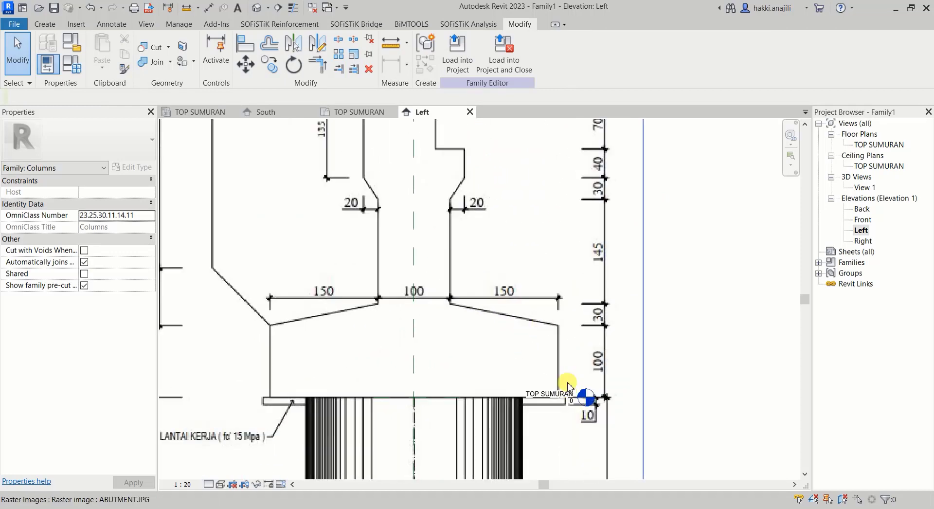
{"action": "middle_click_drag", "start_coordinate": [590, 390], "coordinate": [428, 277]}
{"action": "scroll", "coordinate": [417, 274], "scroll_direction": "up", "scroll_amount": 3}
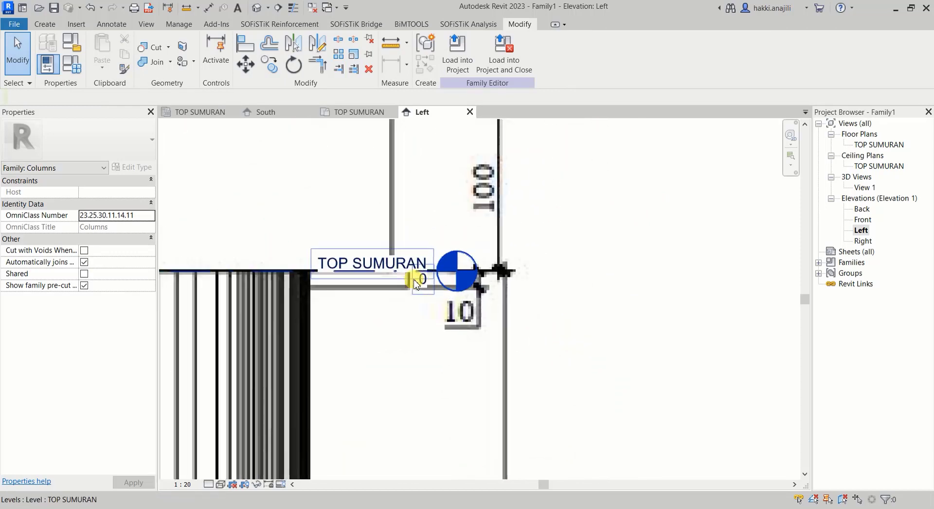
{"action": "scroll", "coordinate": [399, 292], "scroll_direction": "up", "scroll_amount": 1}
Lengthen the TOP SUMURAN level line and set its head just right of the abutment drawing
{"action": "left_click", "coordinate": [346, 268]}
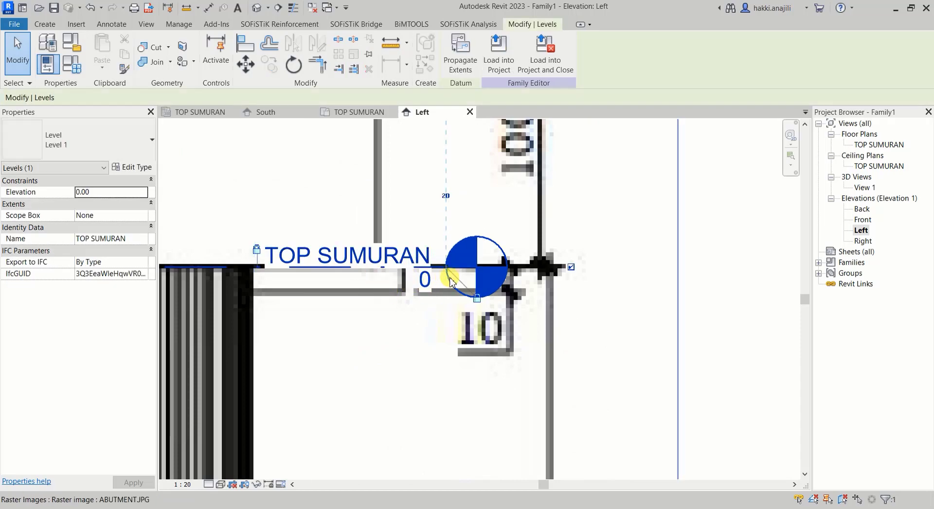
{"action": "left_click_drag", "start_coordinate": [447, 271], "coordinate": [744, 262]}
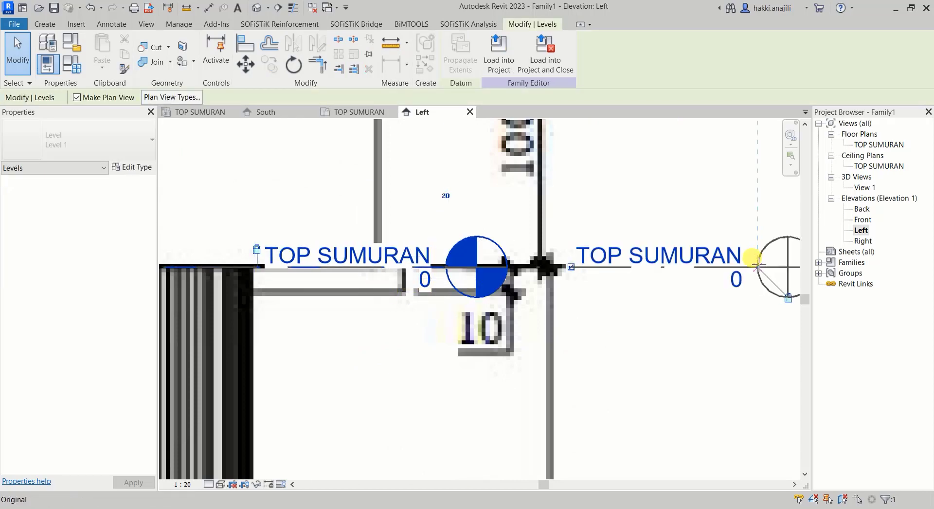
{"action": "scroll", "coordinate": [584, 321], "scroll_direction": "down", "scroll_amount": 3}
{"action": "scroll", "coordinate": [629, 331], "scroll_direction": "down", "scroll_amount": 3}
{"action": "scroll", "coordinate": [628, 329], "scroll_direction": "up", "scroll_amount": 2}
{"action": "scroll", "coordinate": [622, 311], "scroll_direction": "up", "scroll_amount": 1}
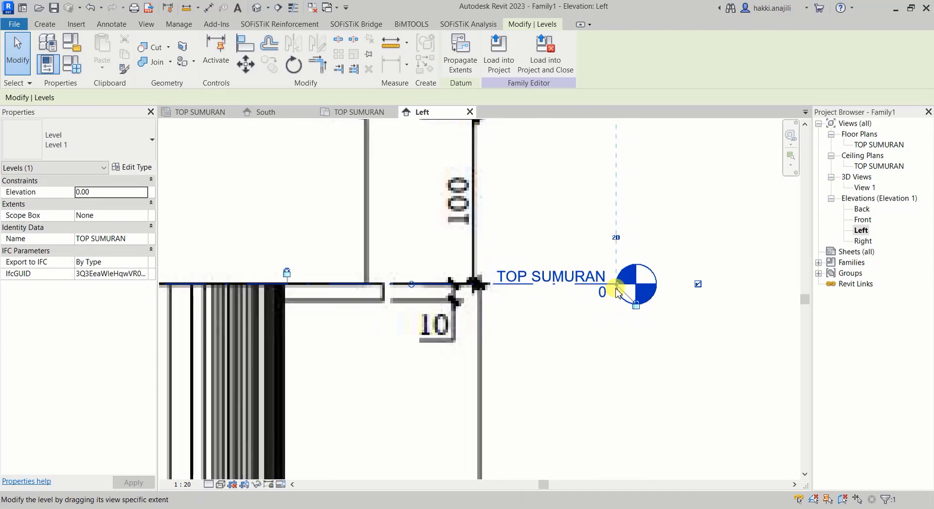
{"action": "left_click_drag", "start_coordinate": [616, 290], "coordinate": [688, 291]}
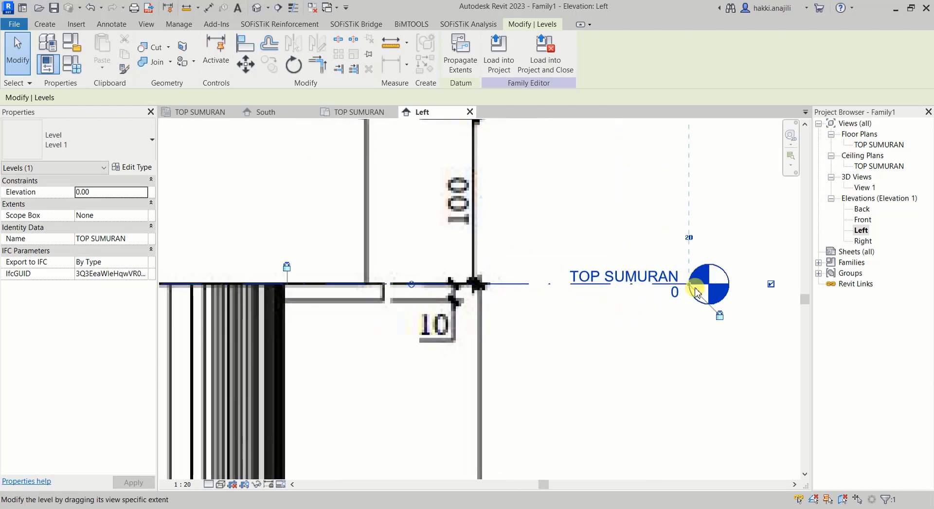
{"action": "scroll", "coordinate": [706, 311], "scroll_direction": "down", "scroll_amount": 2}
{"action": "scroll", "coordinate": [705, 312], "scroll_direction": "down", "scroll_amount": 2}
{"action": "key", "text": "Escape"}
{"action": "scroll", "coordinate": [640, 326], "scroll_direction": "down", "scroll_amount": 1}
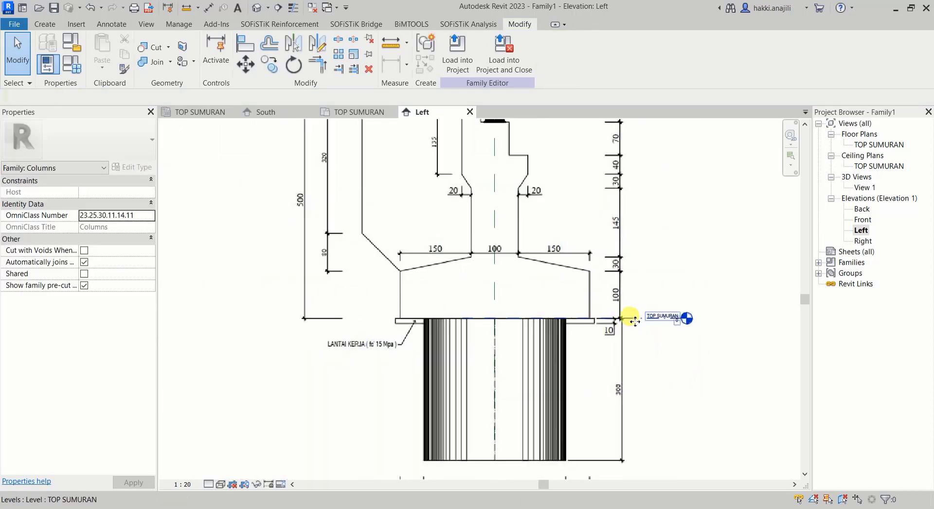
{"action": "left_click", "coordinate": [634, 320]}
{"action": "scroll", "coordinate": [404, 319], "scroll_direction": "up", "scroll_amount": 2}
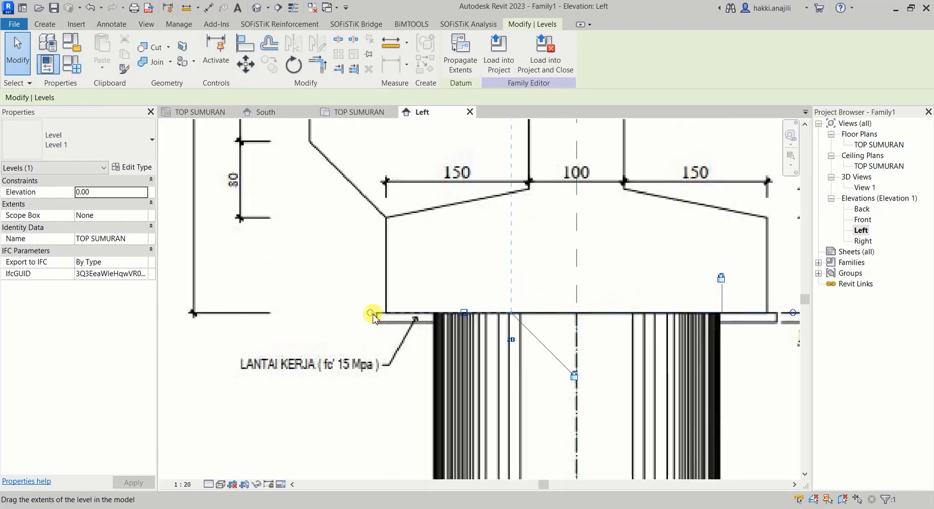
{"action": "scroll", "coordinate": [356, 352], "scroll_direction": "down", "scroll_amount": 3}
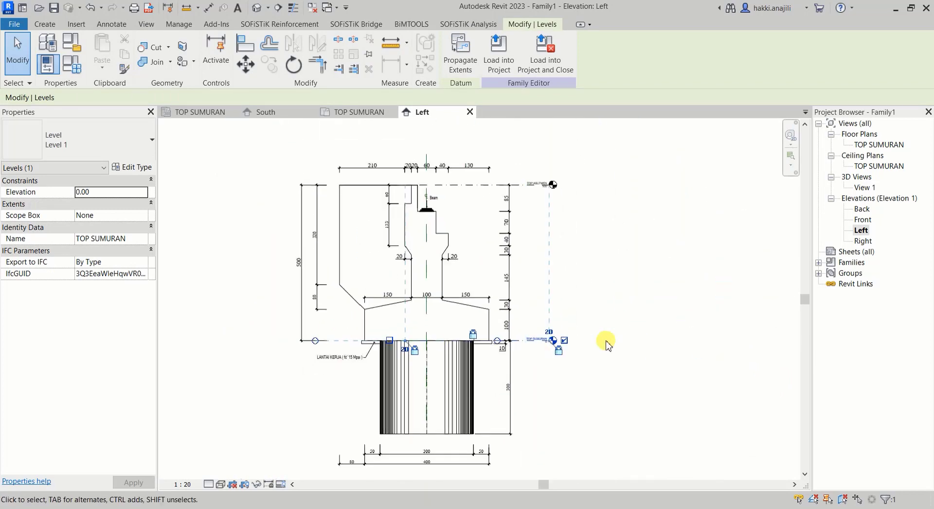
{"action": "key", "text": "Escape"}
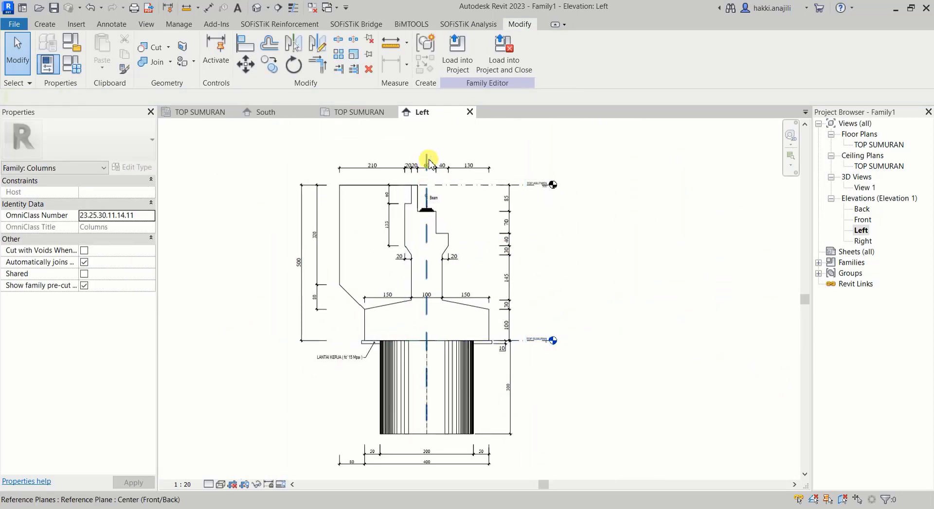
{"action": "scroll", "coordinate": [461, 210], "scroll_direction": "up", "scroll_amount": 2}
Stretch the Center (Front/Back) reference plane upward above the abutment drawing
{"action": "left_click", "coordinate": [461, 205]}
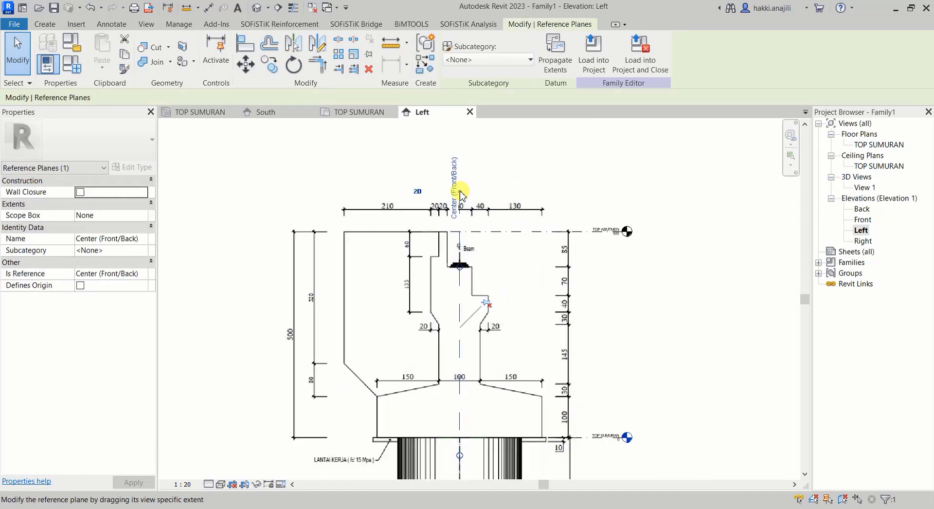
{"action": "left_click_drag", "start_coordinate": [459, 192], "coordinate": [452, 151]}
{"action": "key", "text": "Escape"}
{"action": "scroll", "coordinate": [549, 251], "scroll_direction": "down", "scroll_amount": 2}
{"action": "scroll", "coordinate": [500, 292], "scroll_direction": "up", "scroll_amount": 1}
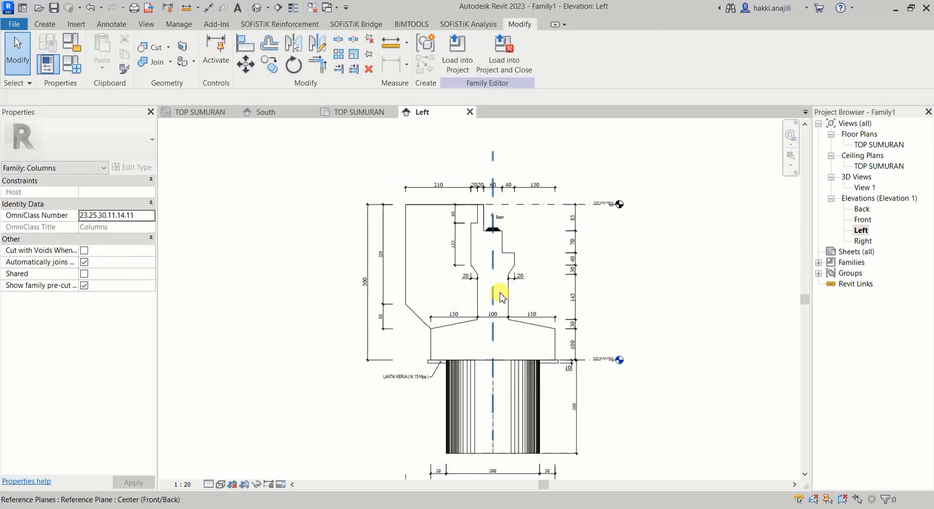
{"action": "scroll", "coordinate": [522, 296], "scroll_direction": "up", "scroll_amount": 2}
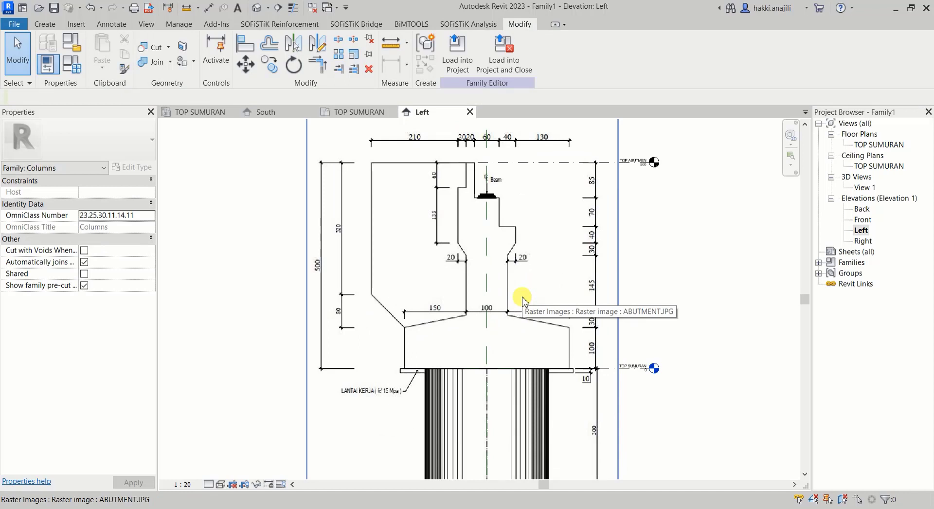
Finish placing the vertical and horizontal reference planes along the abutment drawing's edges
{"action": "scroll", "coordinate": [540, 334], "scroll_direction": "up", "scroll_amount": 1}
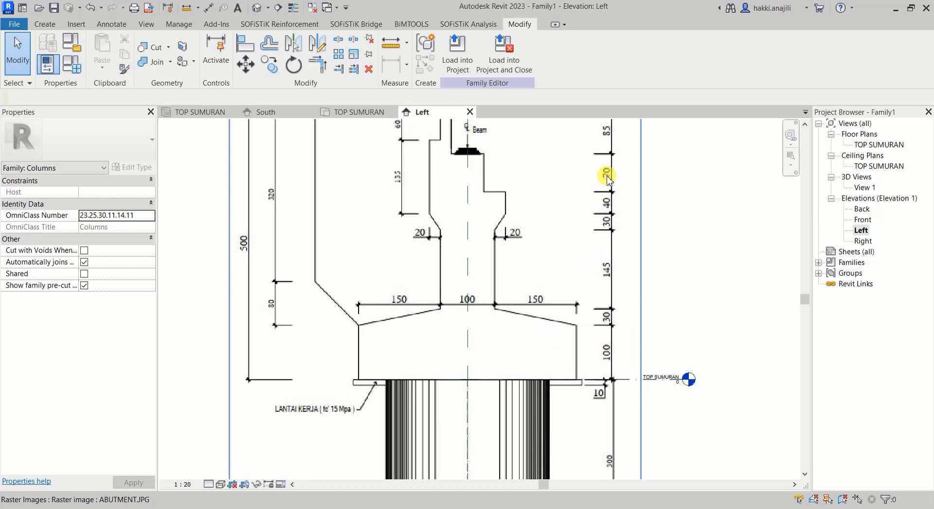
{"action": "scroll", "coordinate": [608, 233], "scroll_direction": "down", "scroll_amount": 1}
{"action": "scroll", "coordinate": [535, 239], "scroll_direction": "down", "scroll_amount": 1}
{"action": "scroll", "coordinate": [467, 273], "scroll_direction": "down", "scroll_amount": 1}
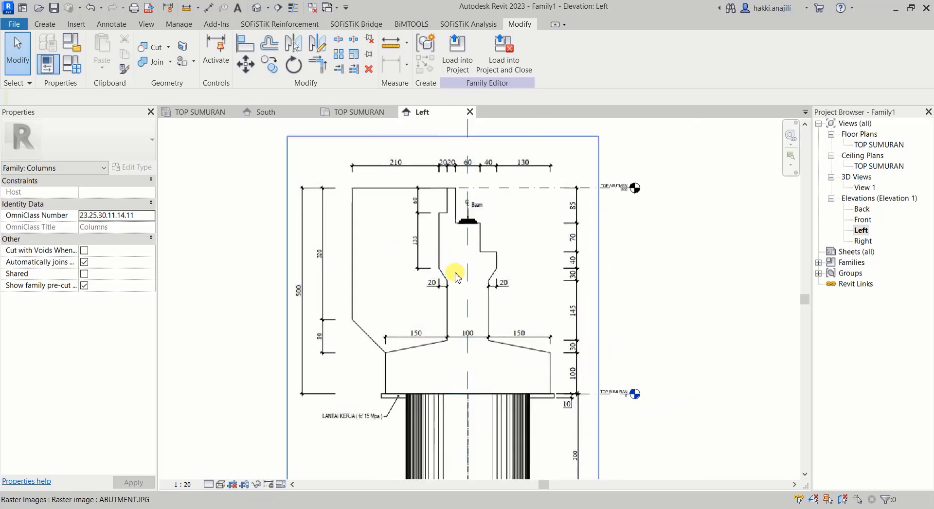
{"action": "scroll", "coordinate": [457, 275], "scroll_direction": "up", "scroll_amount": 1}
{"action": "scroll", "coordinate": [463, 263], "scroll_direction": "up", "scroll_amount": 1}
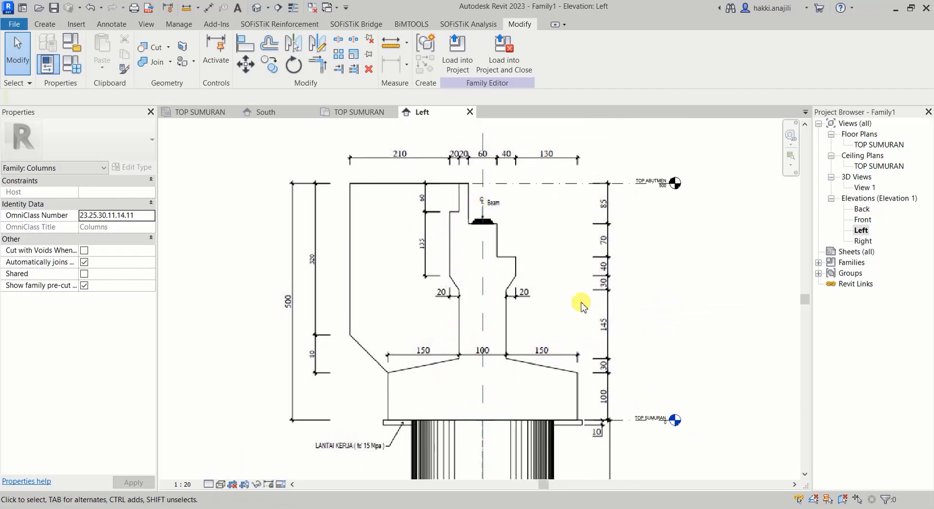
{"action": "scroll", "coordinate": [393, 346], "scroll_direction": "up", "scroll_amount": 1}
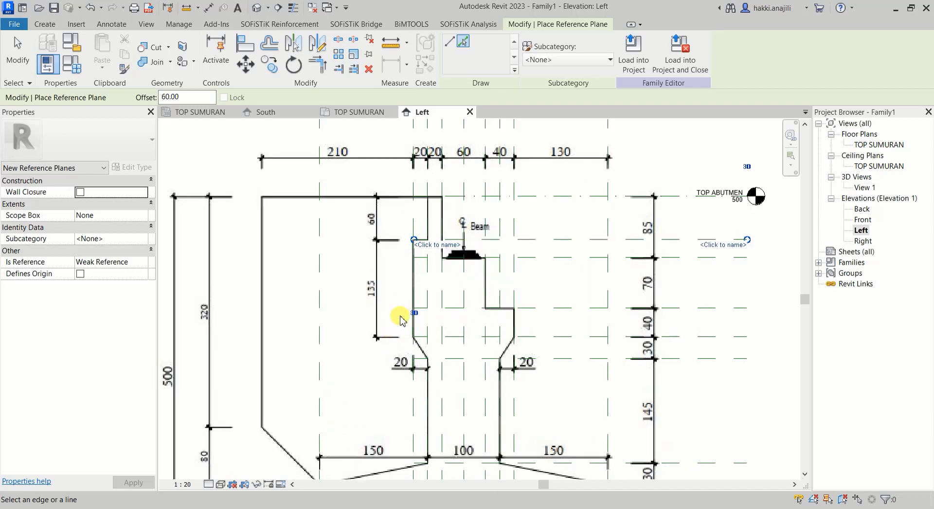
{"action": "scroll", "coordinate": [396, 317], "scroll_direction": "up", "scroll_amount": 1}
{"action": "middle_click_drag", "start_coordinate": [418, 389], "coordinate": [384, 295]}
{"action": "scroll", "coordinate": [386, 295], "scroll_direction": "down", "scroll_amount": 2}
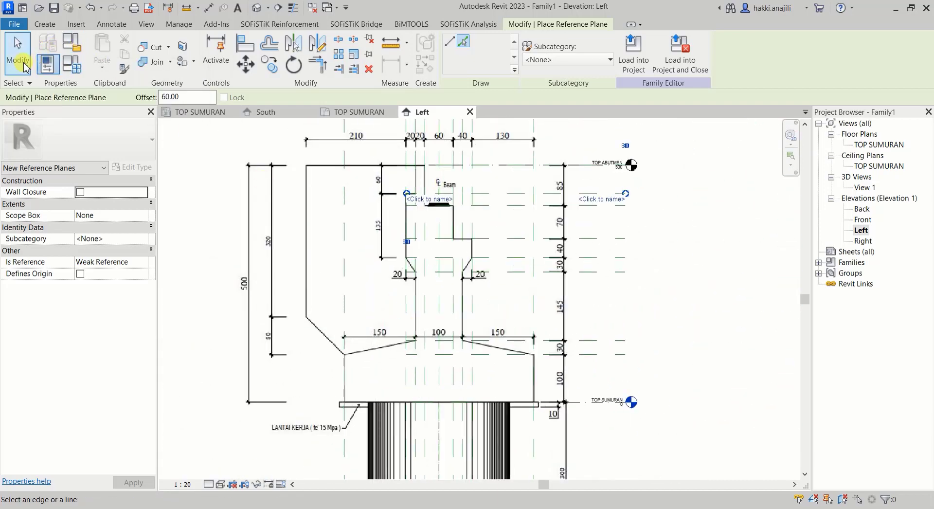
{"action": "left_click", "coordinate": [18, 49]}
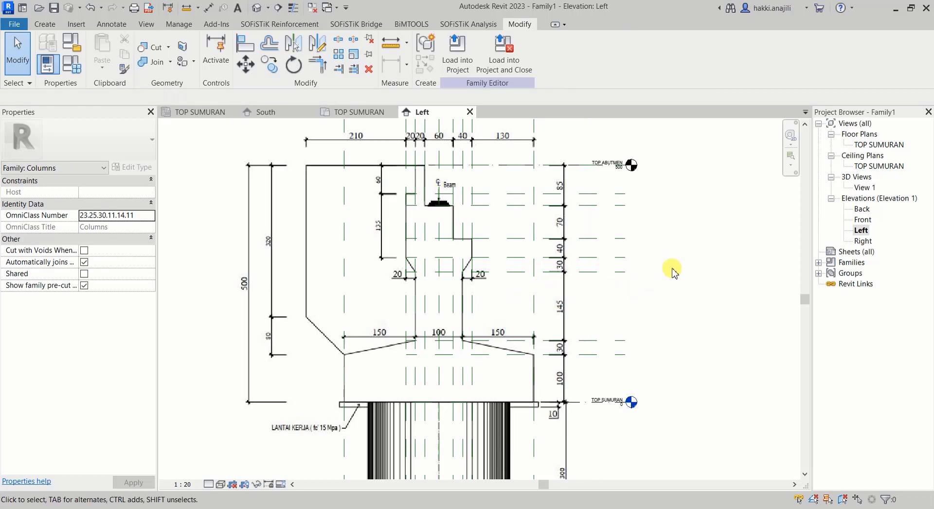
{"action": "middle_click_drag", "start_coordinate": [675, 272], "coordinate": [677, 286]}
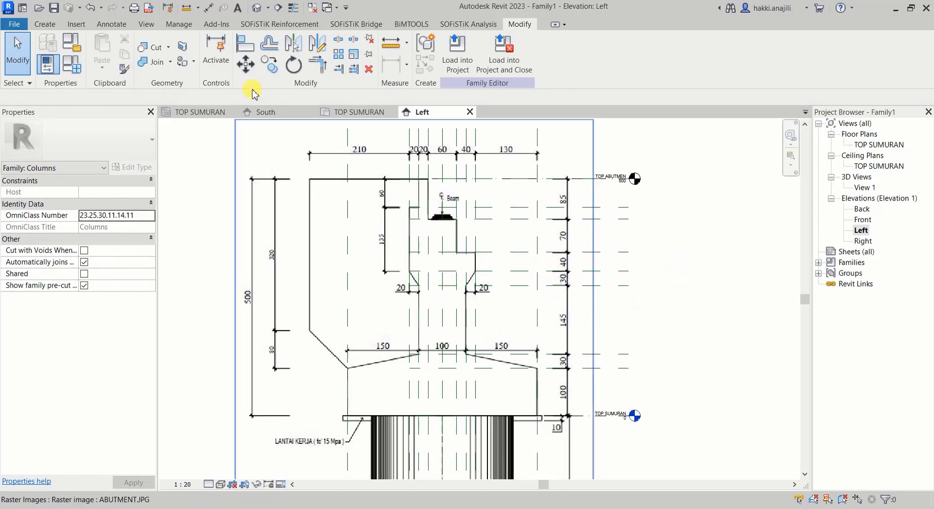
{"action": "left_click", "coordinate": [45, 24]}
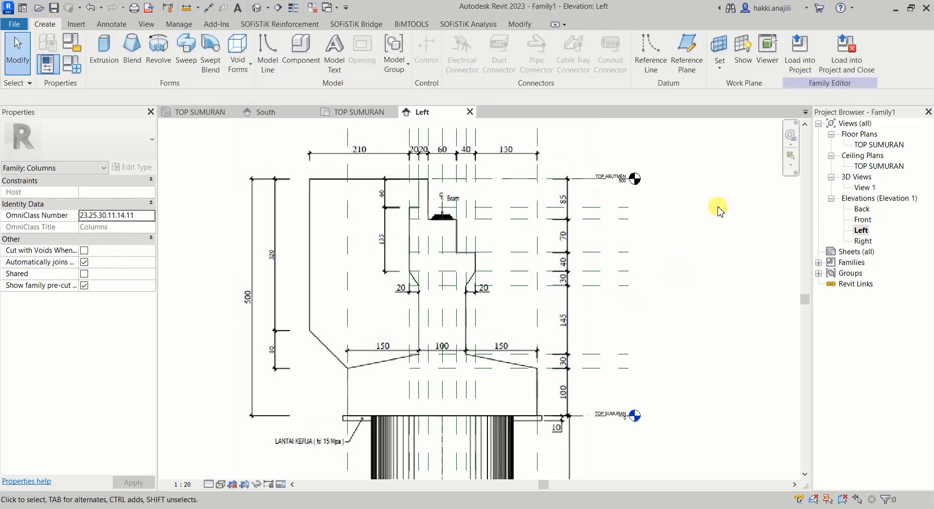
Sketch the footing's closed outline with lines for a solid extrusion, from TOP SUMURAN to the sloped top
{"action": "left_click", "coordinate": [104, 46]}
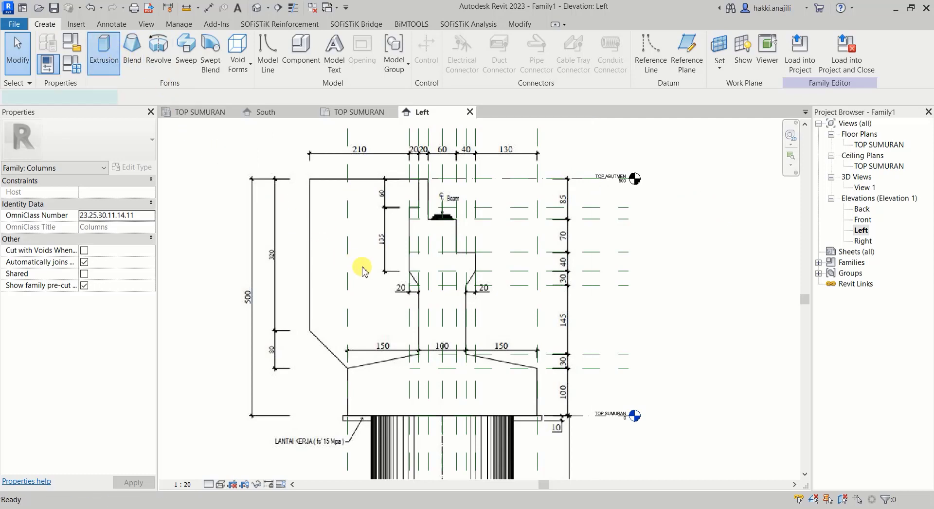
{"action": "left_click", "coordinate": [476, 40]}
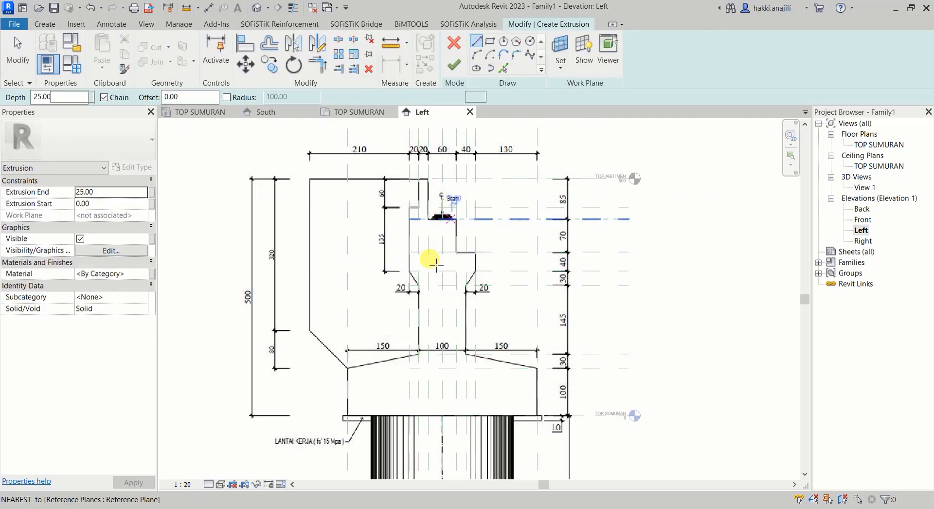
{"action": "scroll", "coordinate": [423, 375], "scroll_direction": "up", "scroll_amount": 1}
{"action": "scroll", "coordinate": [354, 406], "scroll_direction": "up", "scroll_amount": 1}
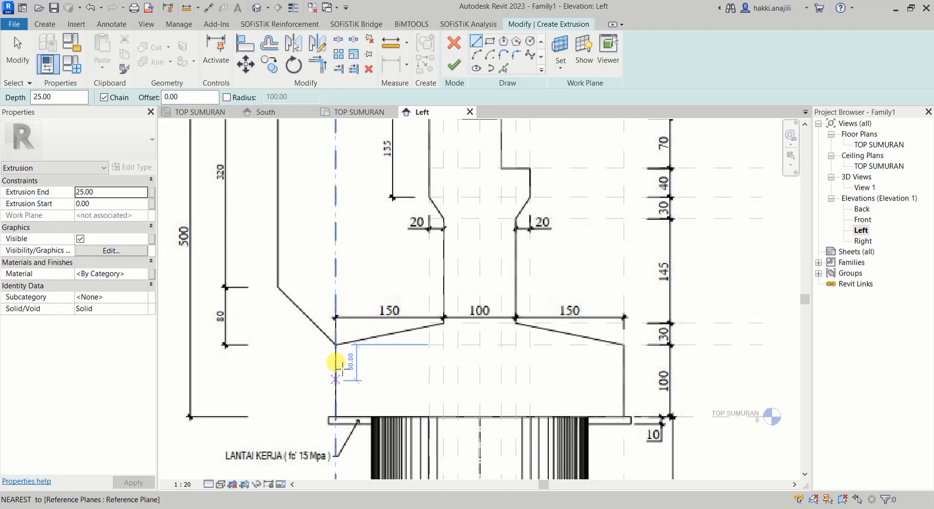
{"action": "left_click", "coordinate": [336, 346]}
{"action": "left_click", "coordinate": [336, 416]}
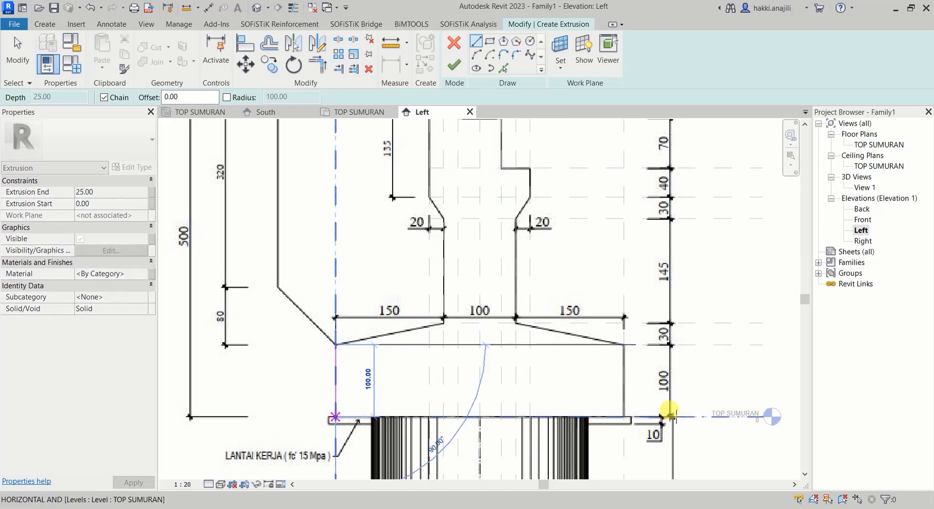
{"action": "left_click", "coordinate": [623, 415]}
{"action": "left_click", "coordinate": [624, 344]}
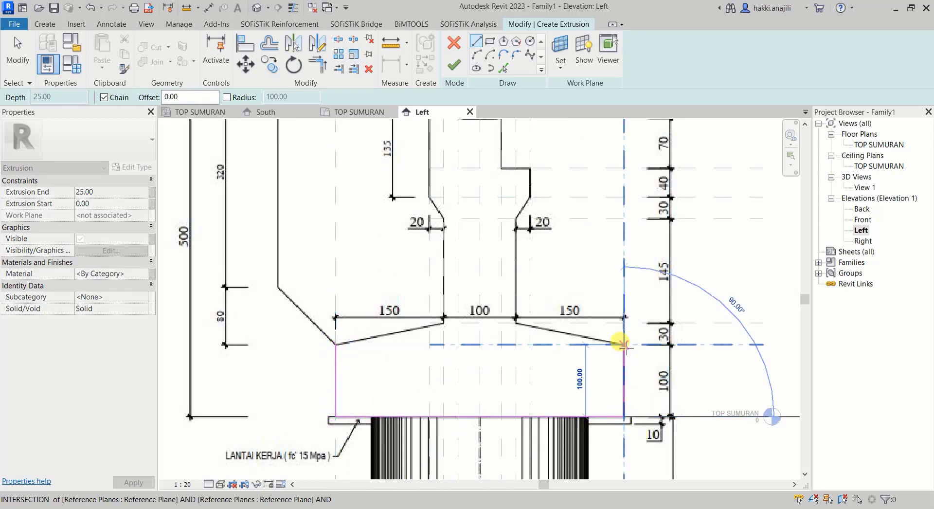
{"action": "scroll", "coordinate": [516, 305], "scroll_direction": "up", "scroll_amount": 1}
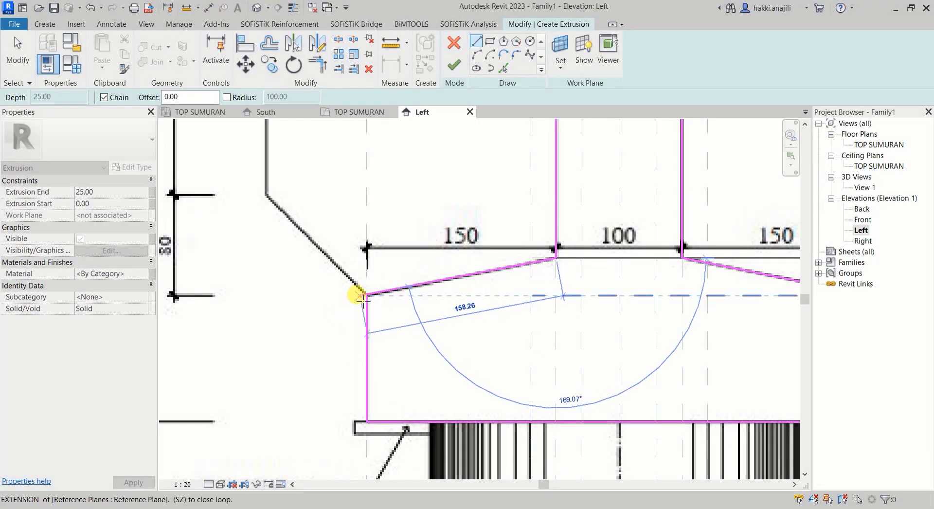
{"action": "left_click", "coordinate": [366, 295]}
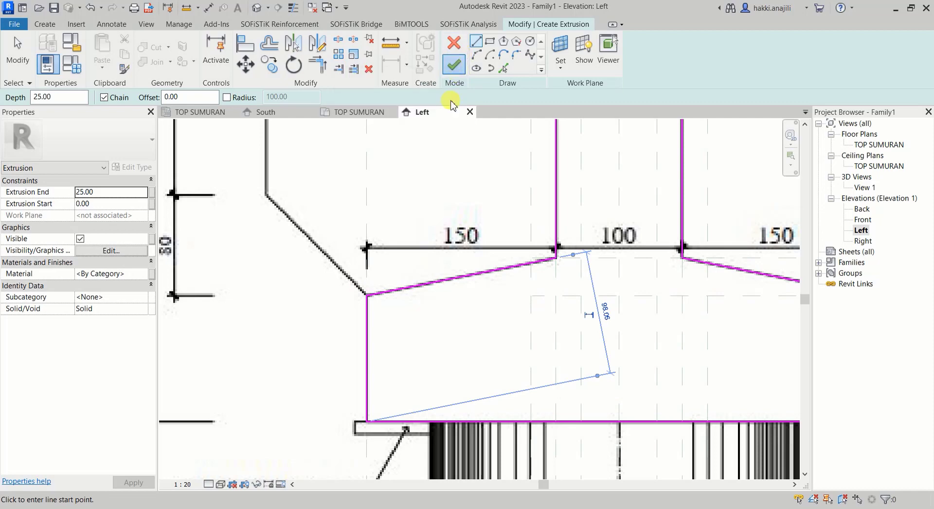
{"action": "scroll", "coordinate": [413, 284], "scroll_direction": "down", "scroll_amount": 3}
Deselect the image and pick the extrusion's By Category Material value in Properties
{"action": "scroll", "coordinate": [402, 298], "scroll_direction": "down", "scroll_amount": 2}
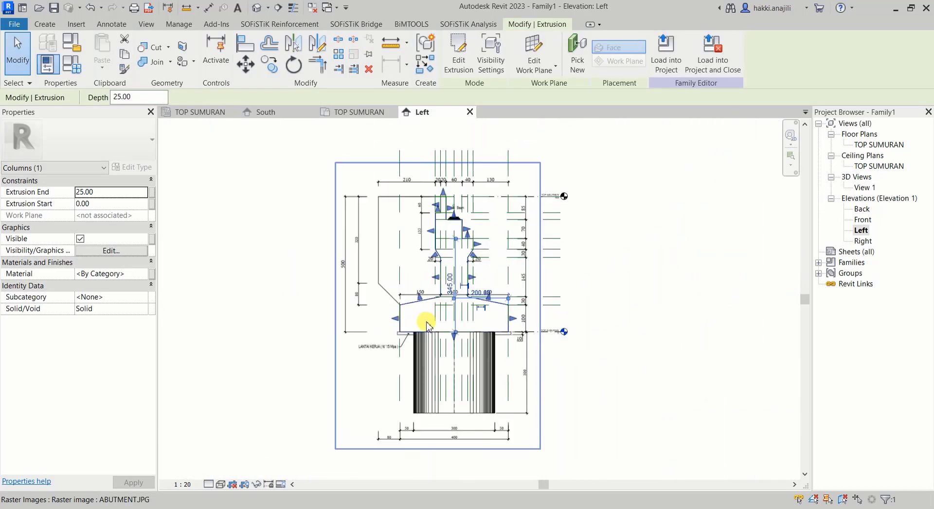
{"action": "left_click", "coordinate": [547, 247]}
{"action": "scroll", "coordinate": [521, 309], "scroll_direction": "down", "scroll_amount": 1}
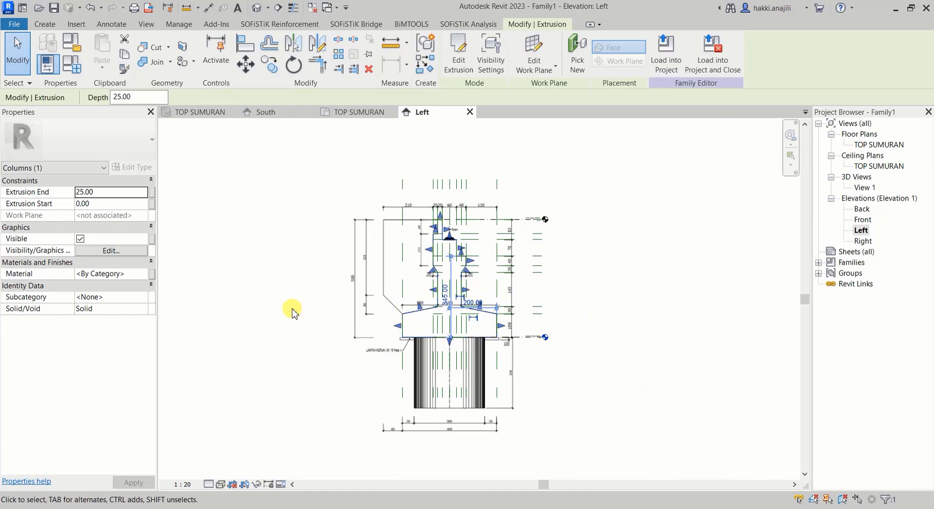
{"action": "scroll", "coordinate": [371, 296], "scroll_direction": "up", "scroll_amount": 1}
{"action": "scroll", "coordinate": [483, 250], "scroll_direction": "up", "scroll_amount": 1}
{"action": "scroll", "coordinate": [448, 309], "scroll_direction": "up", "scroll_amount": 1}
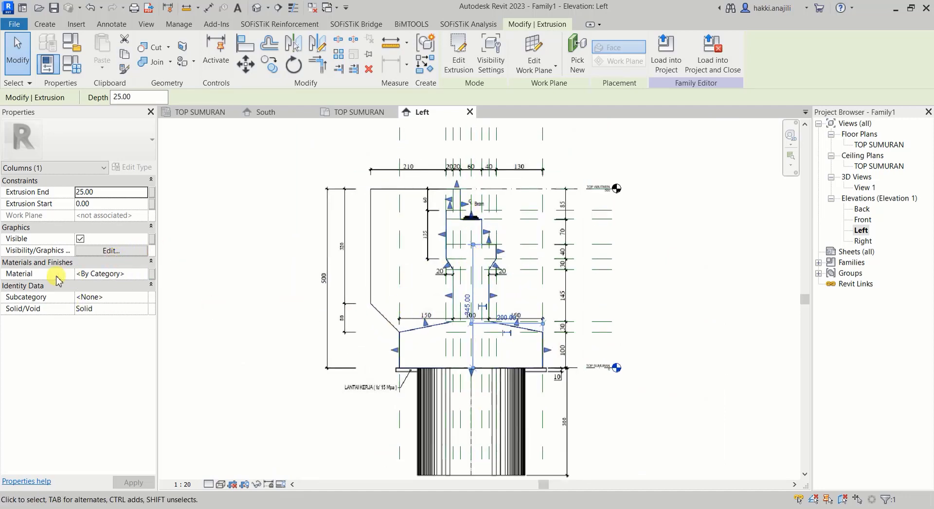
{"action": "left_click", "coordinate": [141, 275]}
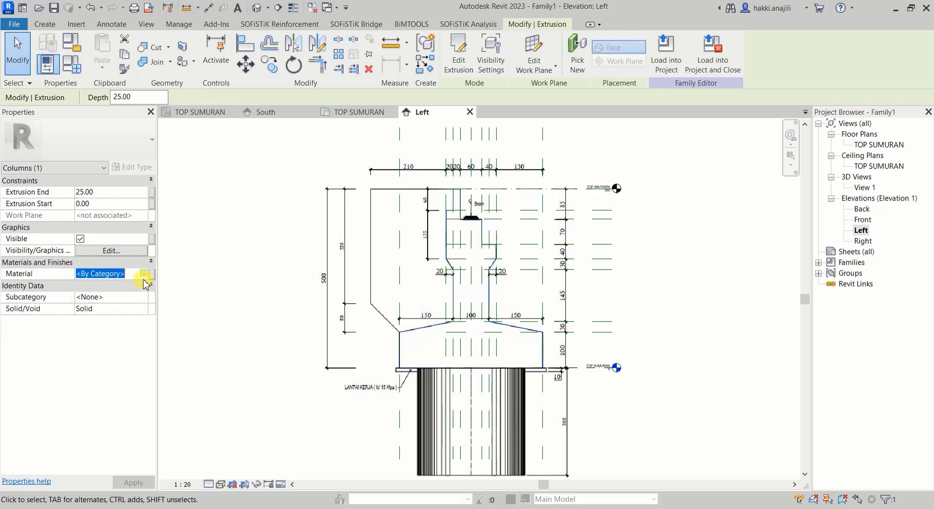
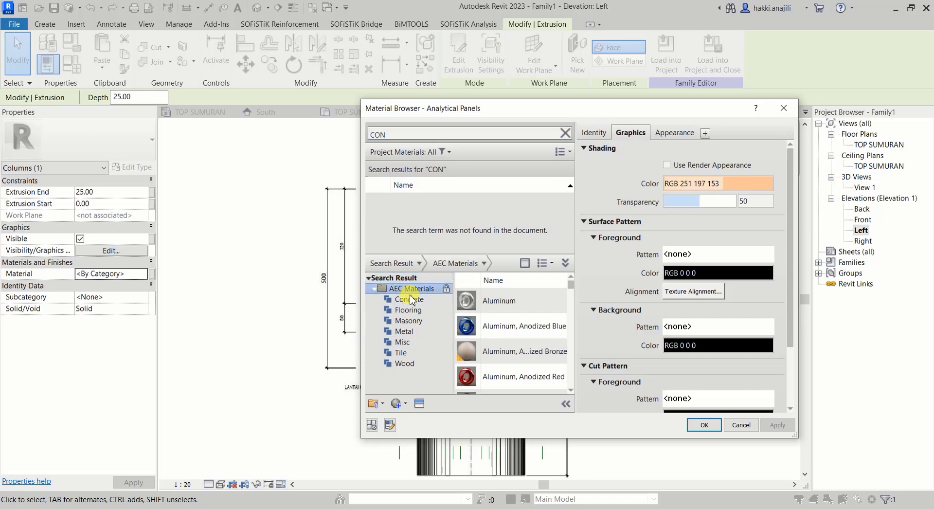
Add Concrete, Aerated from the library's Concrete materials to the family materials
{"action": "left_click", "coordinate": [411, 299]}
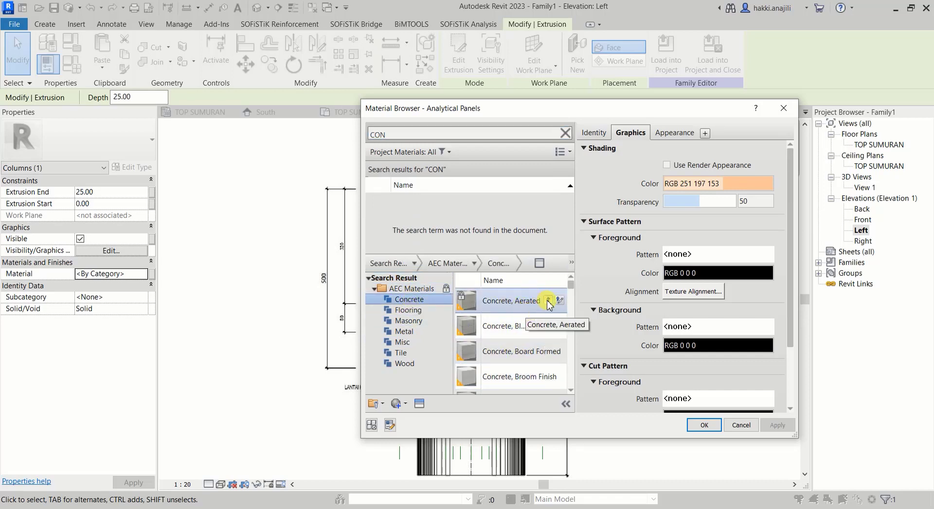
{"action": "left_click", "coordinate": [535, 305]}
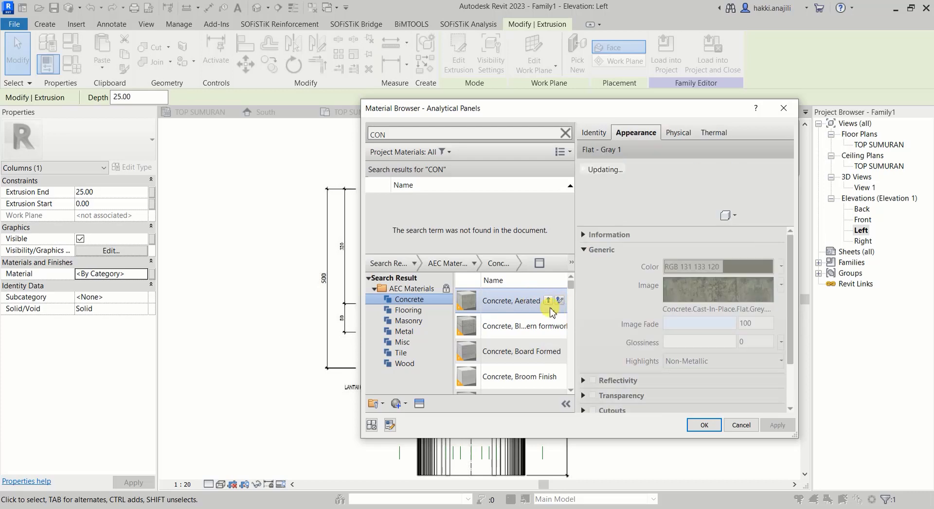
{"action": "left_click", "coordinate": [548, 300]}
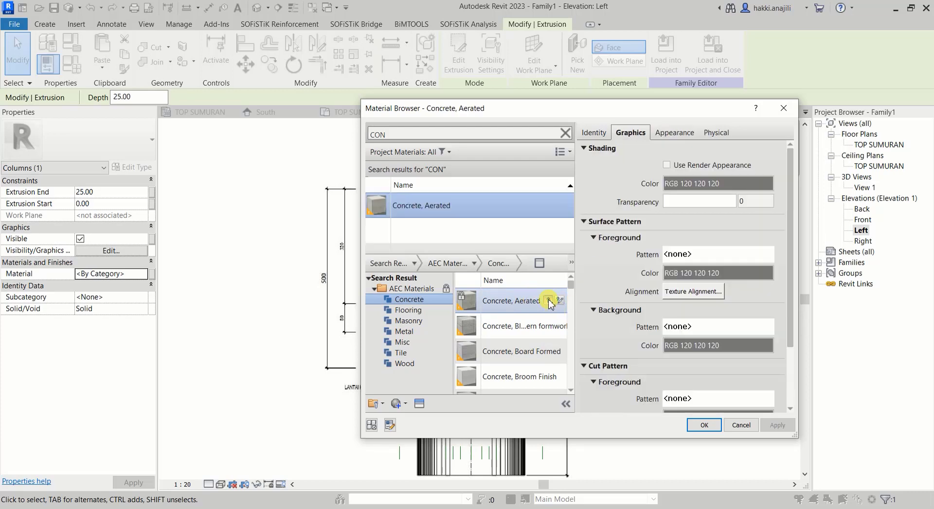
Apply Concrete, Aerated to the extrusion and check it in the {3D} view
{"action": "left_click", "coordinate": [699, 424]}
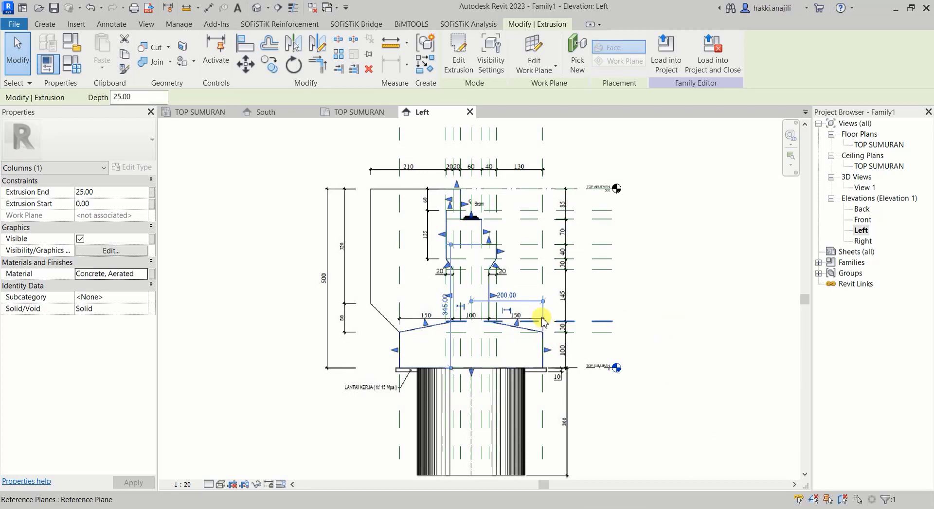
{"action": "scroll", "coordinate": [500, 292], "scroll_direction": "down", "scroll_amount": 1}
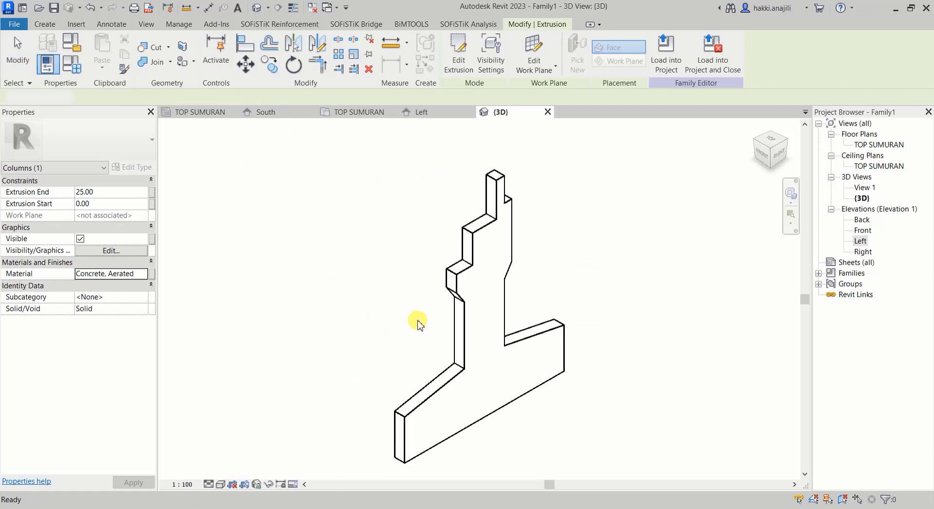
{"action": "left_click", "coordinate": [417, 311]}
{"action": "scroll", "coordinate": [448, 285], "scroll_direction": "down", "scroll_amount": 1}
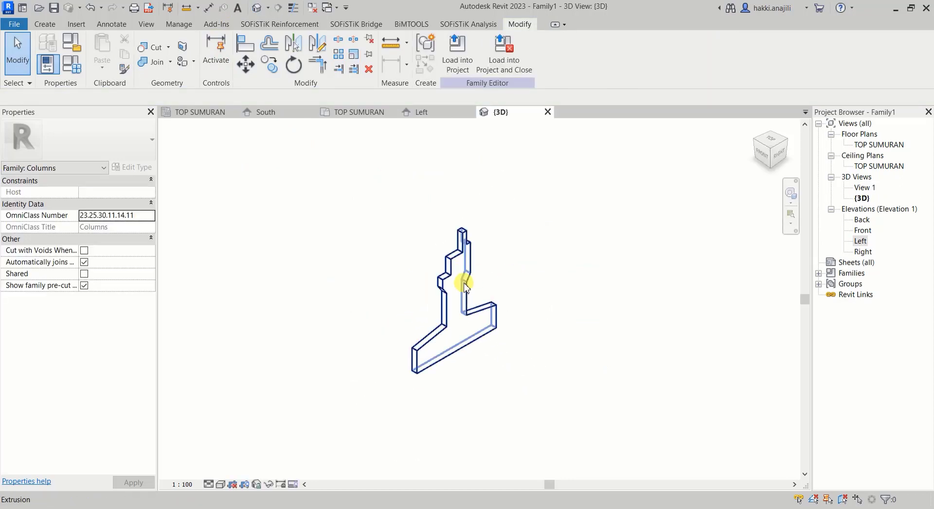
{"action": "scroll", "coordinate": [455, 277], "scroll_direction": "up", "scroll_amount": 2}
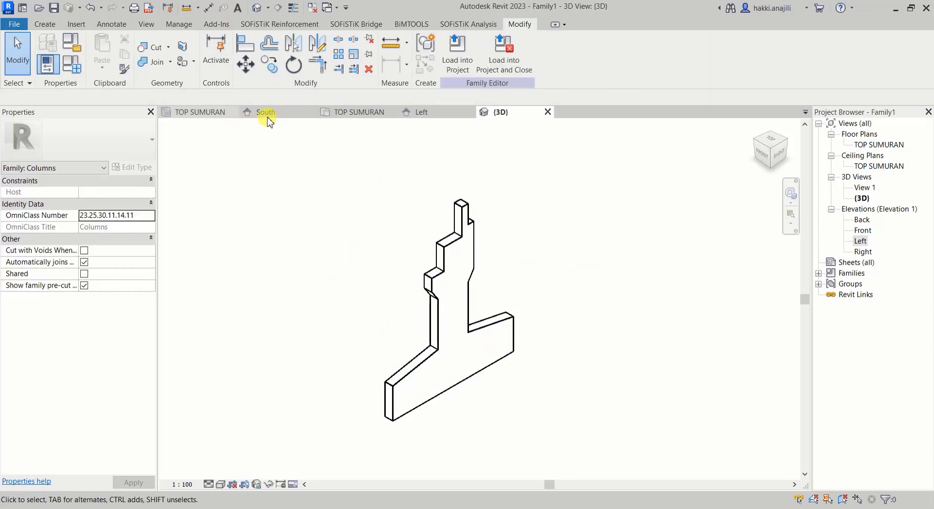
In the TOP SUMURAN plan, stretch the column extrusion's start to -7.23
{"action": "left_click", "coordinate": [354, 112]}
{"action": "scroll", "coordinate": [421, 263], "scroll_direction": "down", "scroll_amount": 1}
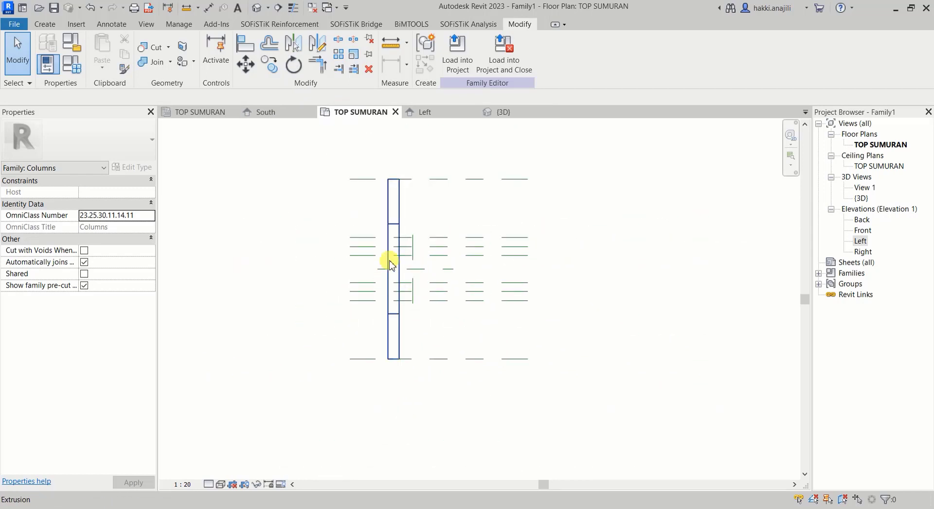
{"action": "middle_click_drag", "start_coordinate": [390, 265], "coordinate": [401, 267]}
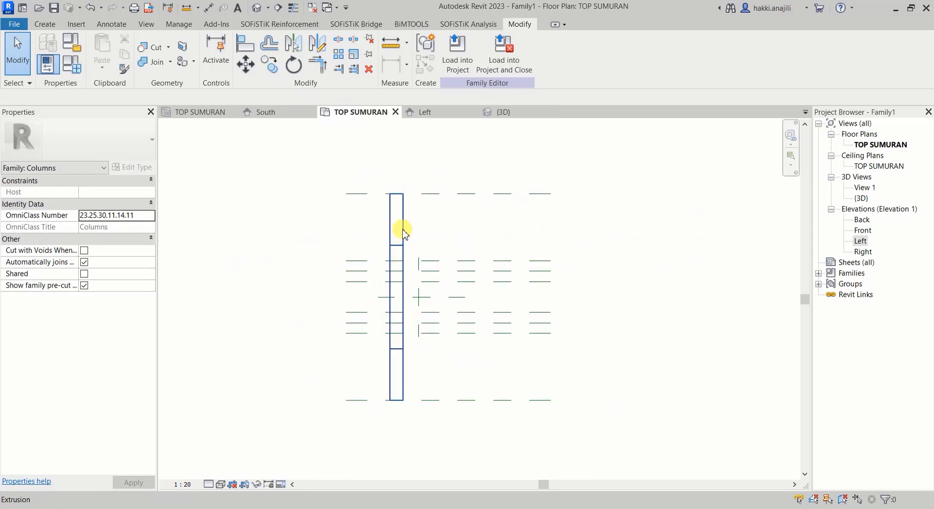
{"action": "left_click", "coordinate": [402, 232]}
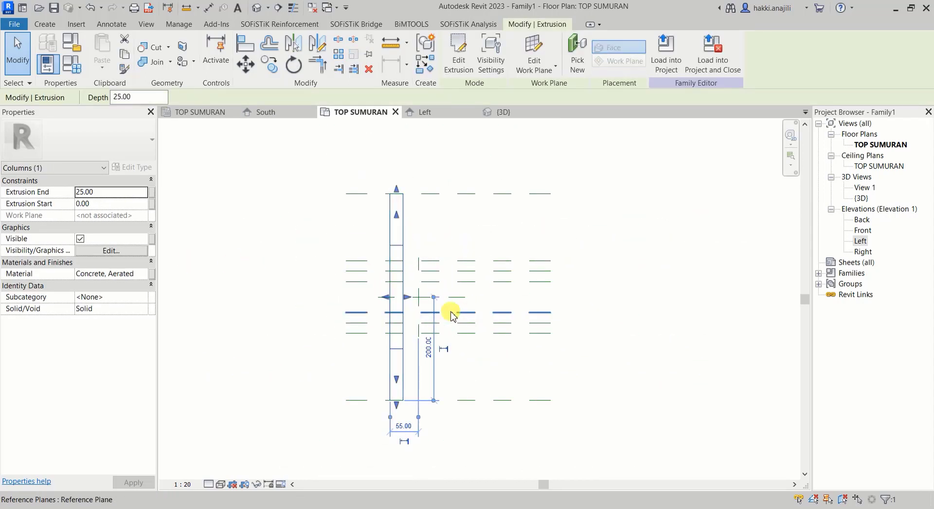
{"action": "left_click_drag", "start_coordinate": [407, 297], "coordinate": [406, 303]}
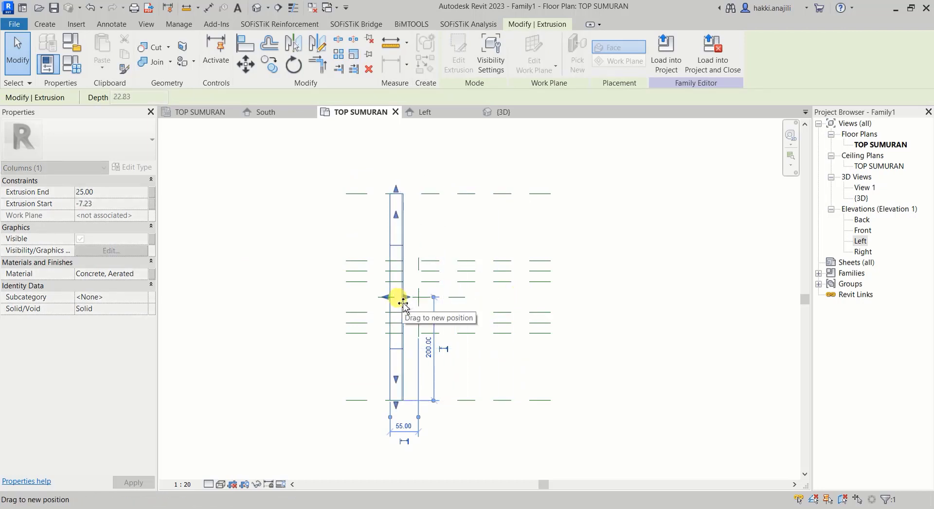
{"action": "left_click", "coordinate": [533, 292]}
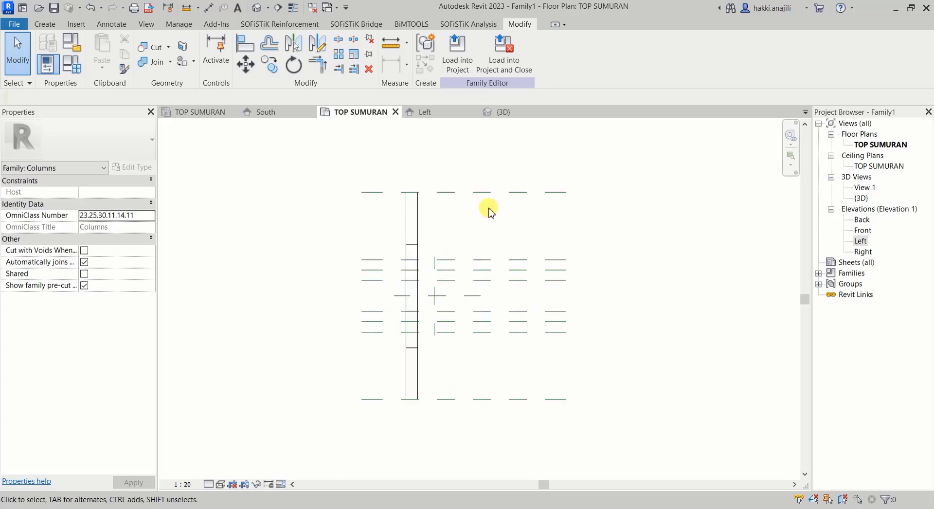
{"action": "left_click", "coordinate": [48, 25]}
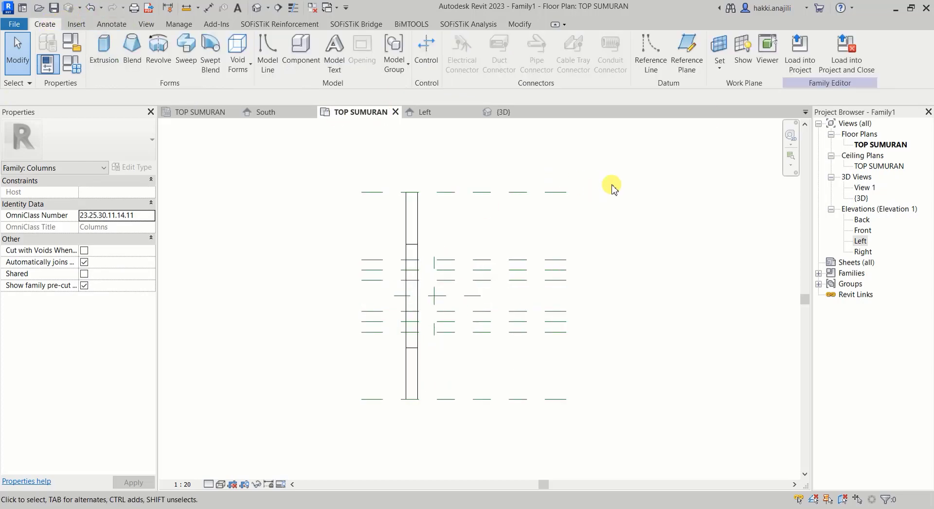
Draw a vertical reference line down from the column's corner
{"action": "left_click", "coordinate": [651, 48]}
{"action": "left_click", "coordinate": [405, 192]}
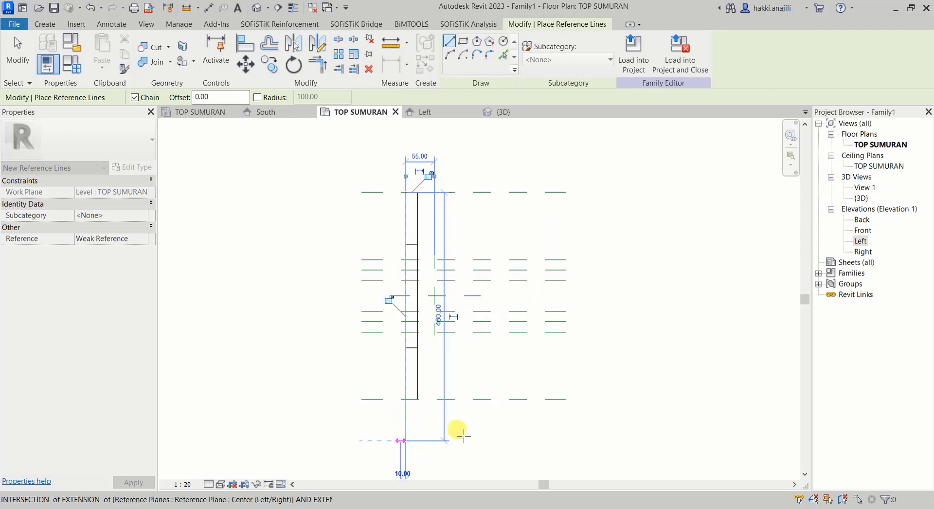
{"action": "left_click", "coordinate": [406, 441]}
{"action": "left_click", "coordinate": [18, 66]}
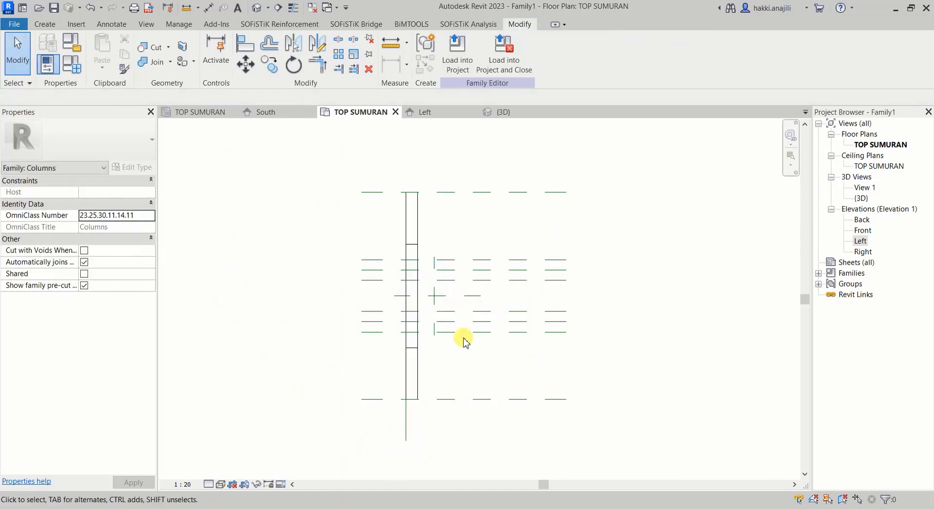
Add a reference plane offset 550 from the column's reference line
{"action": "scroll", "coordinate": [450, 343], "scroll_direction": "down", "scroll_amount": 1}
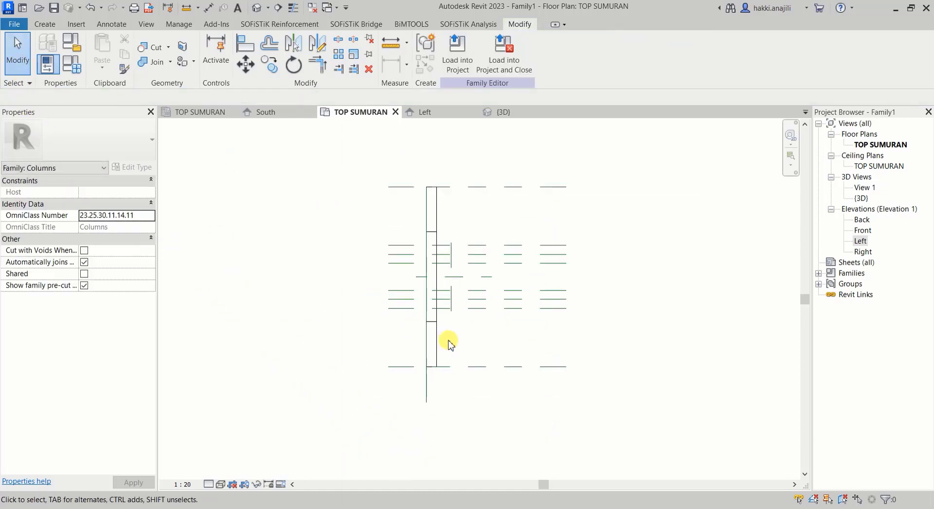
{"action": "left_click", "coordinate": [44, 24]}
{"action": "middle_click_drag", "start_coordinate": [495, 363], "coordinate": [493, 389]}
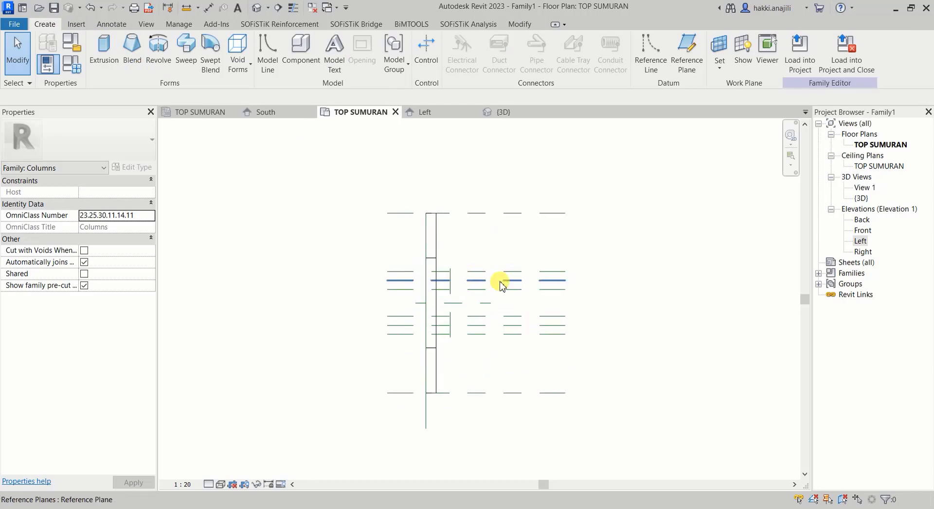
{"action": "left_click", "coordinate": [693, 64]}
{"action": "type", "text": "550"}
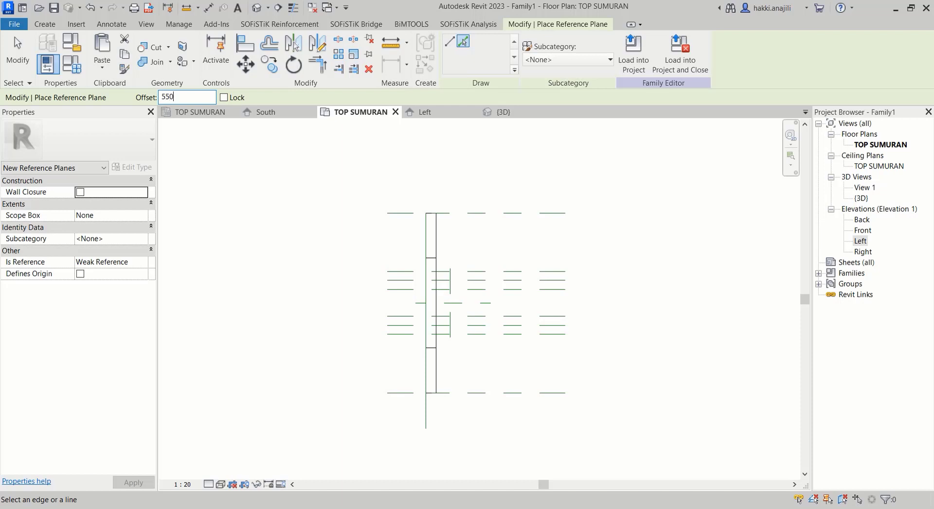
{"action": "left_click", "coordinate": [423, 409]}
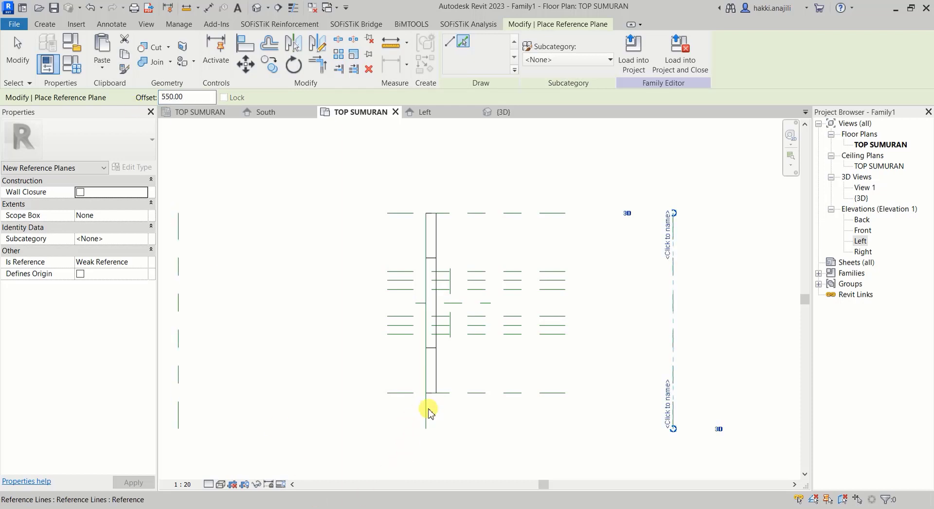
Align the column's left and right edges to the reference planes and lock both
{"action": "left_click", "coordinate": [245, 46]}
{"action": "left_click", "coordinate": [179, 298]}
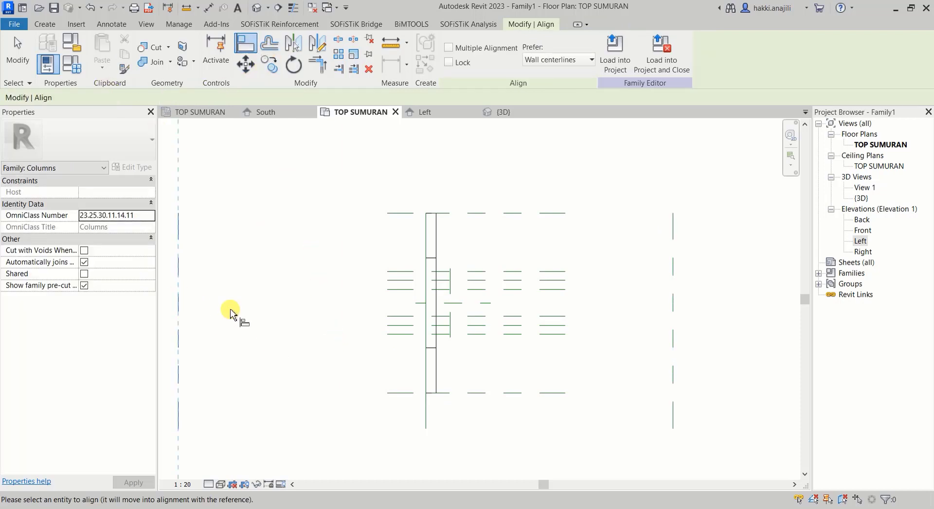
{"action": "left_click", "coordinate": [424, 246]}
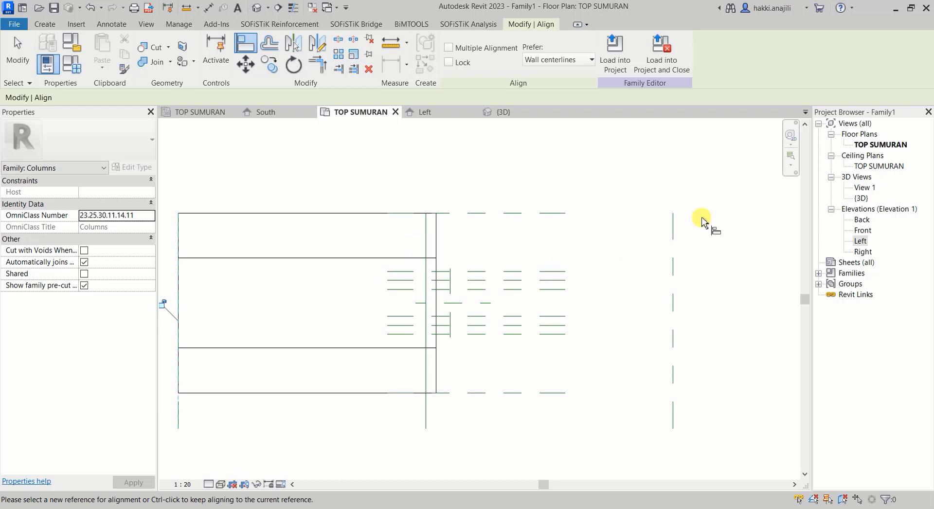
{"action": "left_click", "coordinate": [163, 304]}
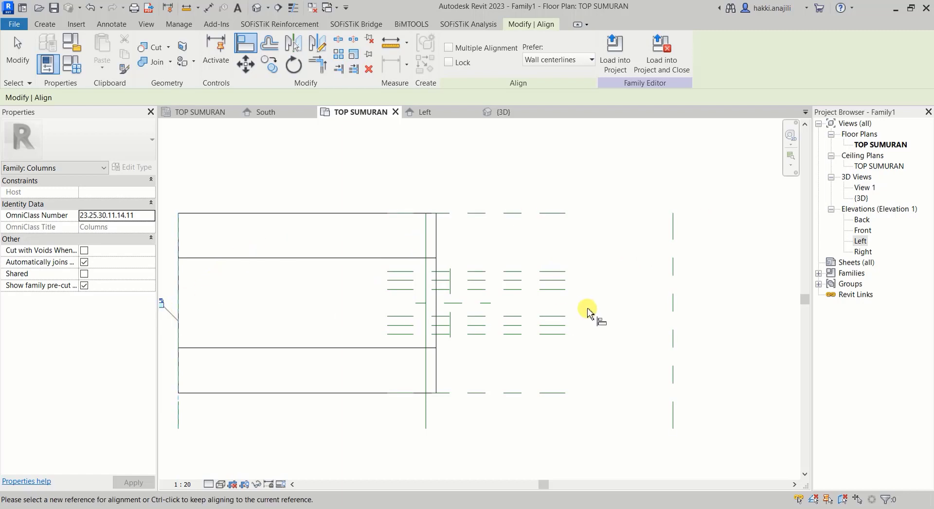
{"action": "scroll", "coordinate": [687, 293], "scroll_direction": "down", "scroll_amount": 1}
{"action": "scroll", "coordinate": [687, 293], "scroll_direction": "up", "scroll_amount": 1}
{"action": "left_click", "coordinate": [677, 269]}
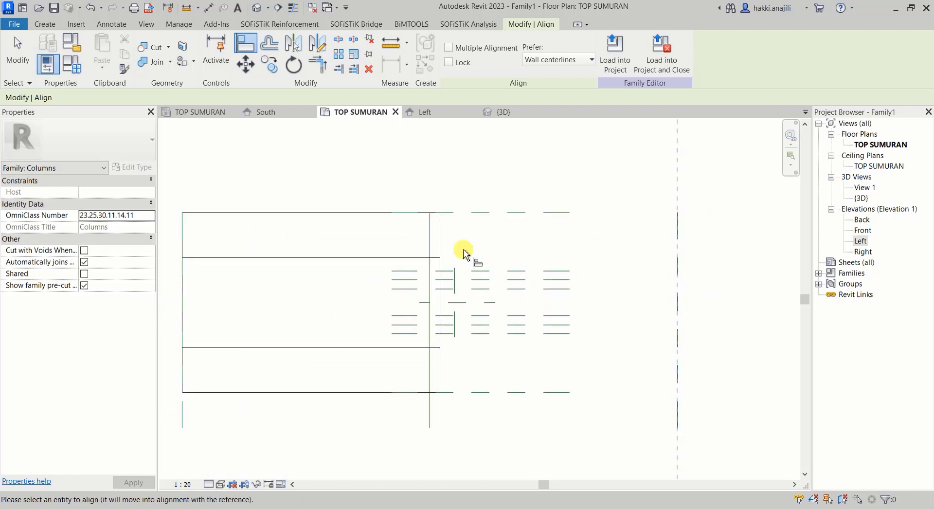
{"action": "left_click", "coordinate": [443, 241]}
{"action": "left_click", "coordinate": [693, 336]}
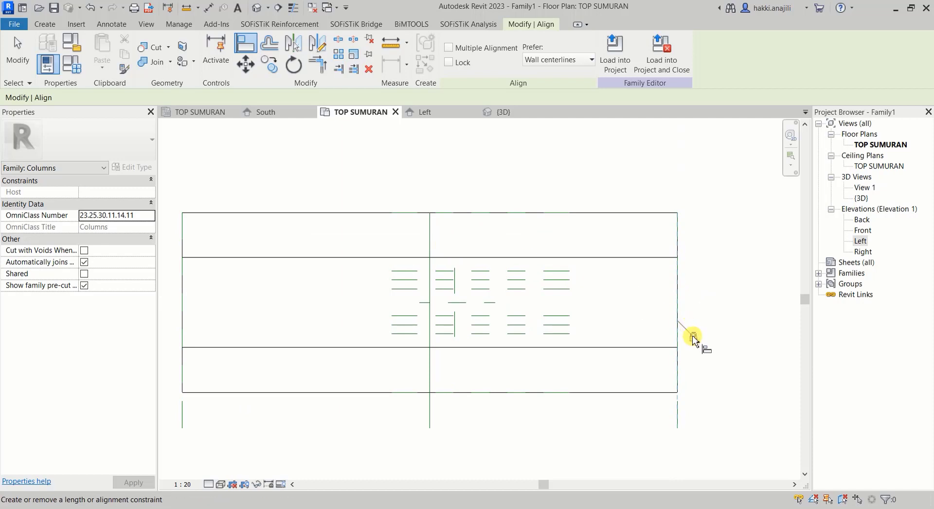
{"action": "left_click", "coordinate": [10, 56]}
Delete the inner lines inside the plan outline
{"action": "scroll", "coordinate": [632, 357], "scroll_direction": "down", "scroll_amount": 2}
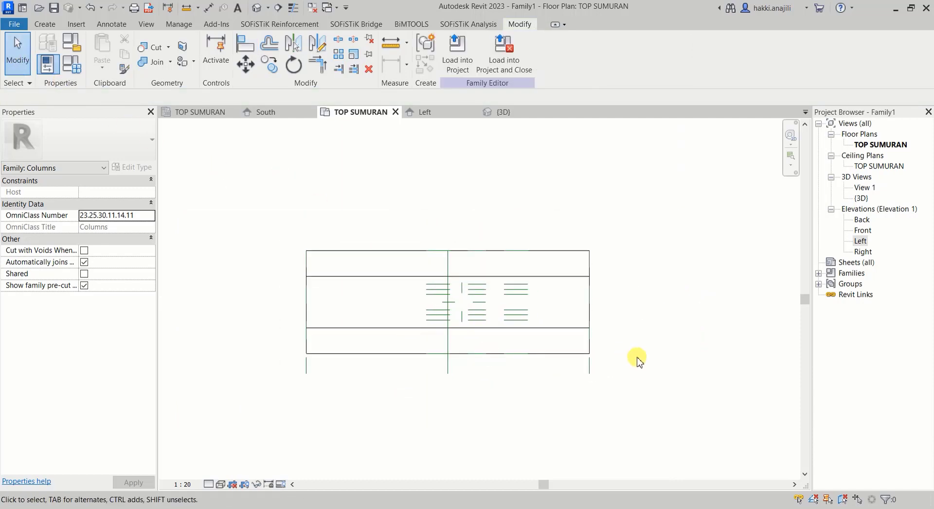
{"action": "scroll", "coordinate": [532, 317], "scroll_direction": "up", "scroll_amount": 1}
{"action": "scroll", "coordinate": [532, 317], "scroll_direction": "up", "scroll_amount": 2}
{"action": "left_click_drag", "start_coordinate": [655, 414], "coordinate": [187, 393]}
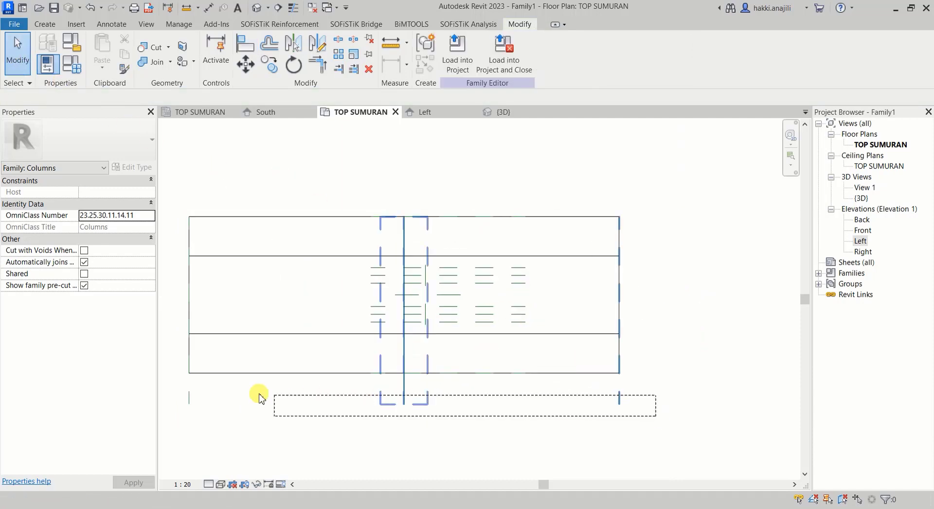
{"action": "left_click", "coordinate": [187, 395]}
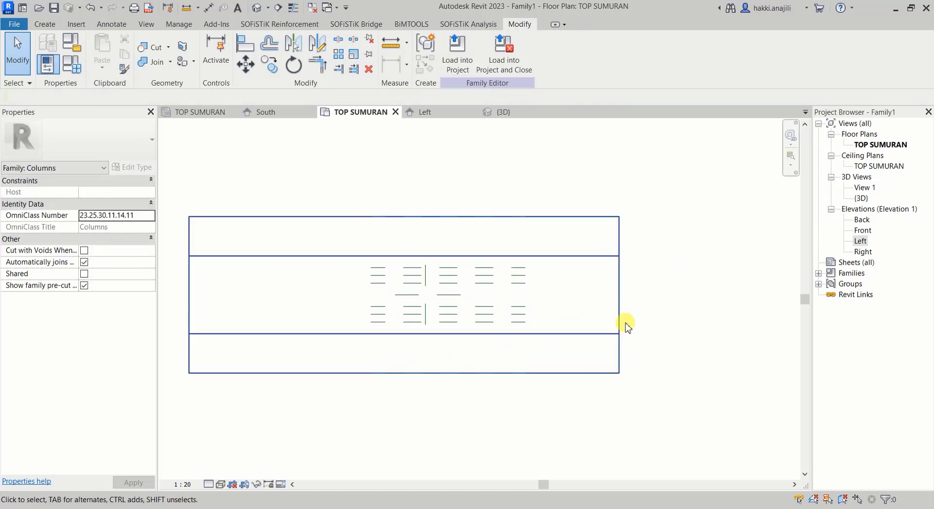
{"action": "left_click_drag", "start_coordinate": [335, 195], "coordinate": [563, 374]}
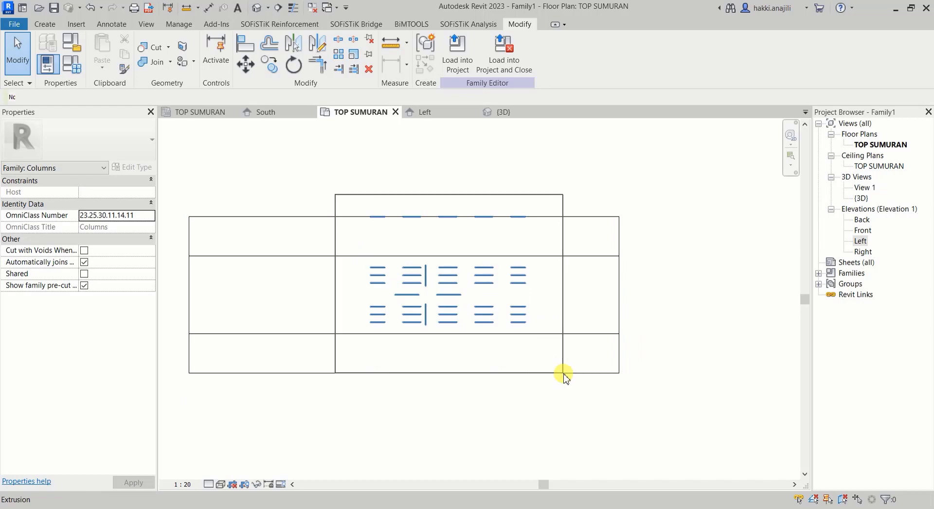
{"action": "key", "text": "Delete"}
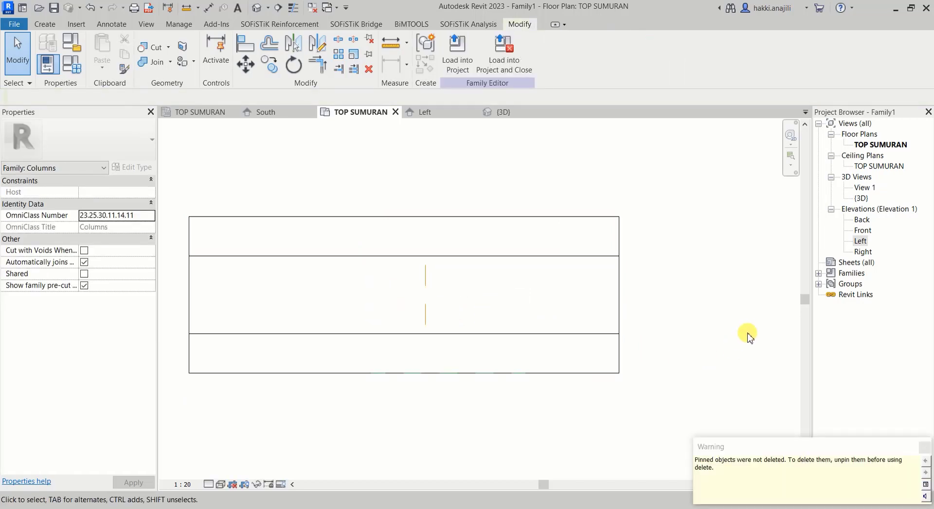
Unpin and delete the Center (Left/Right) reference plane
{"action": "left_click", "coordinate": [425, 311]}
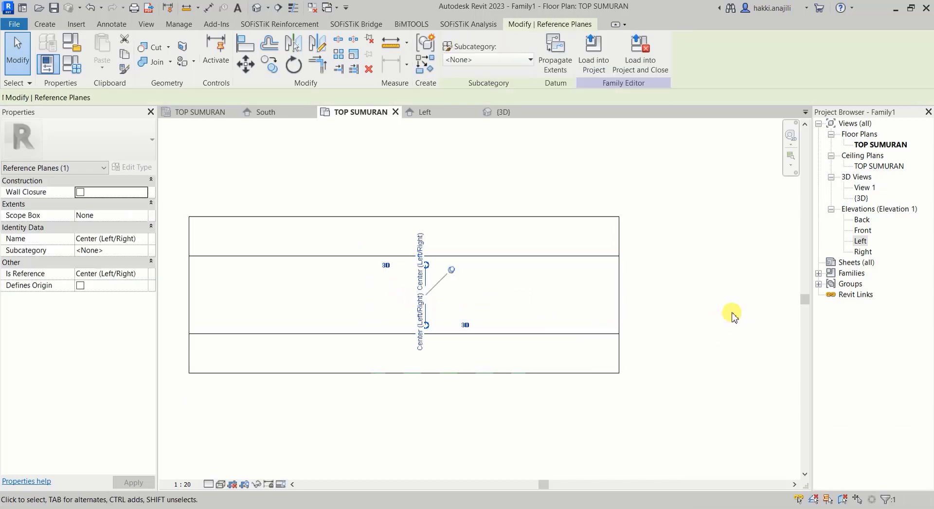
{"action": "left_click", "coordinate": [732, 315]}
{"action": "left_click", "coordinate": [426, 298]}
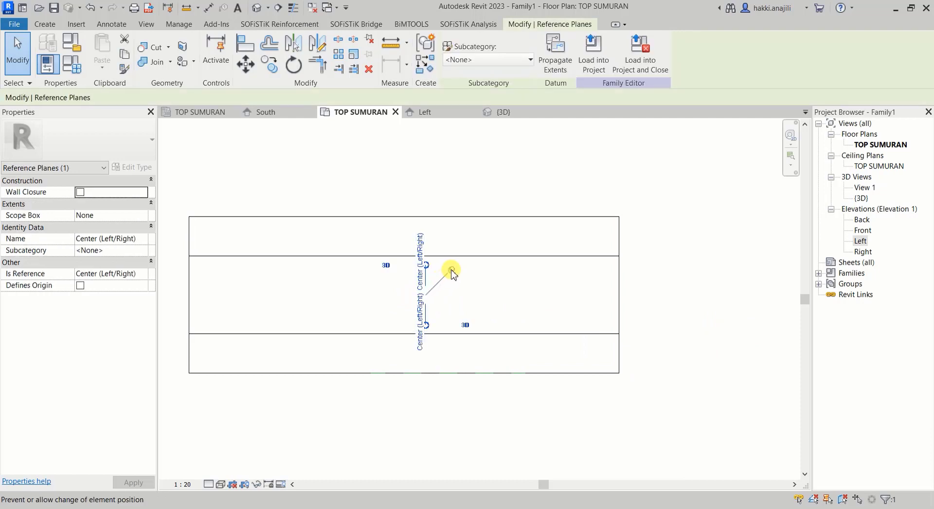
{"action": "left_click", "coordinate": [452, 270]}
{"action": "left_click", "coordinate": [715, 333]}
{"action": "left_click_drag", "start_coordinate": [433, 325], "coordinate": [393, 303]}
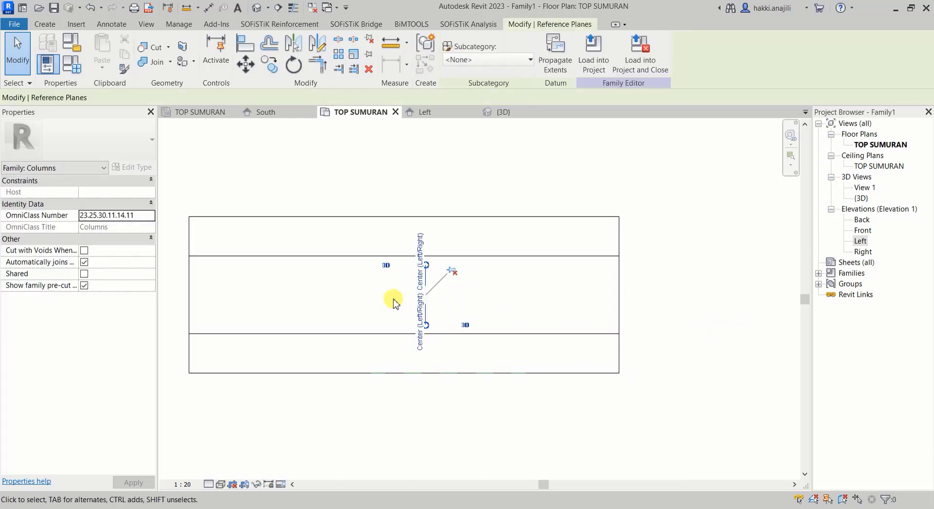
{"action": "key", "text": "Delete"}
Show the abutment in the {3D} view at Fine detail with Realistic visual style
{"action": "scroll", "coordinate": [406, 303], "scroll_direction": "down", "scroll_amount": 2}
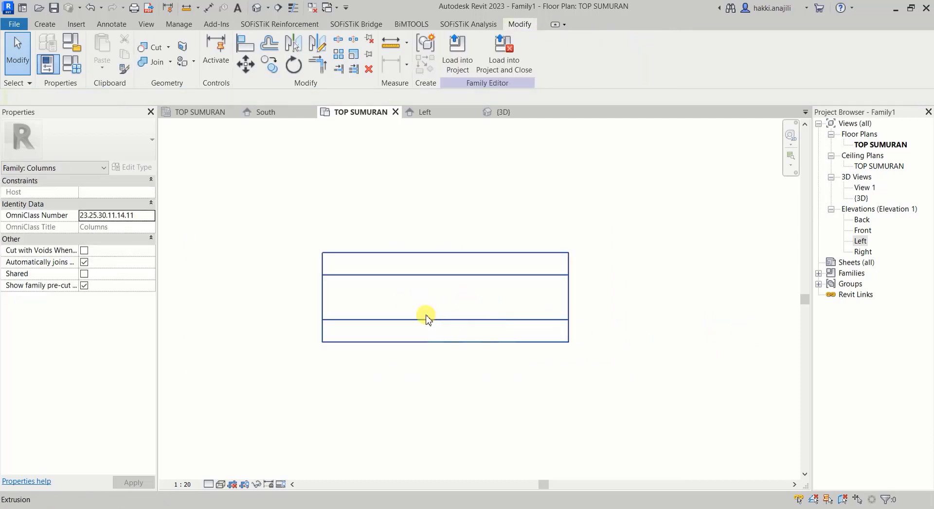
{"action": "scroll", "coordinate": [423, 312], "scroll_direction": "down", "scroll_amount": 2}
{"action": "scroll", "coordinate": [418, 299], "scroll_direction": "up", "scroll_amount": 2}
{"action": "left_click", "coordinate": [501, 111]}
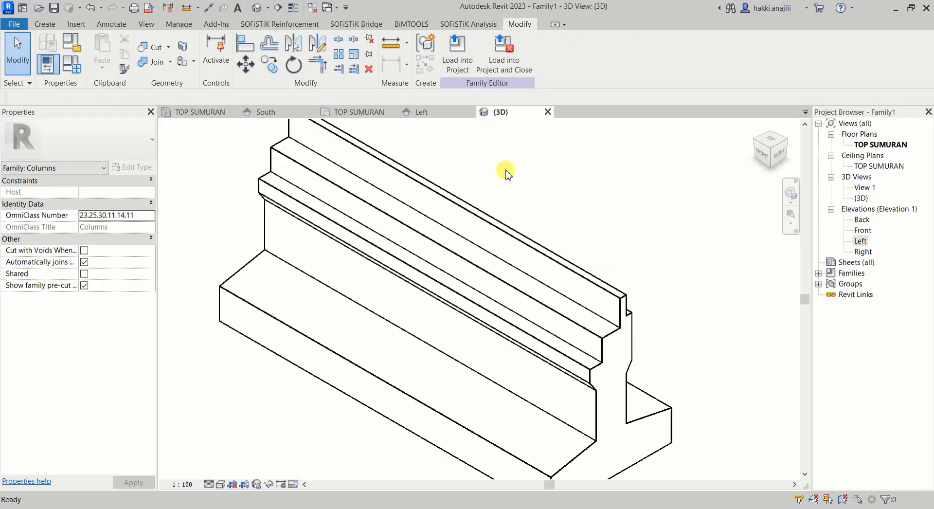
{"action": "scroll", "coordinate": [491, 308], "scroll_direction": "down", "scroll_amount": 4}
{"action": "scroll", "coordinate": [538, 357], "scroll_direction": "up", "scroll_amount": 3}
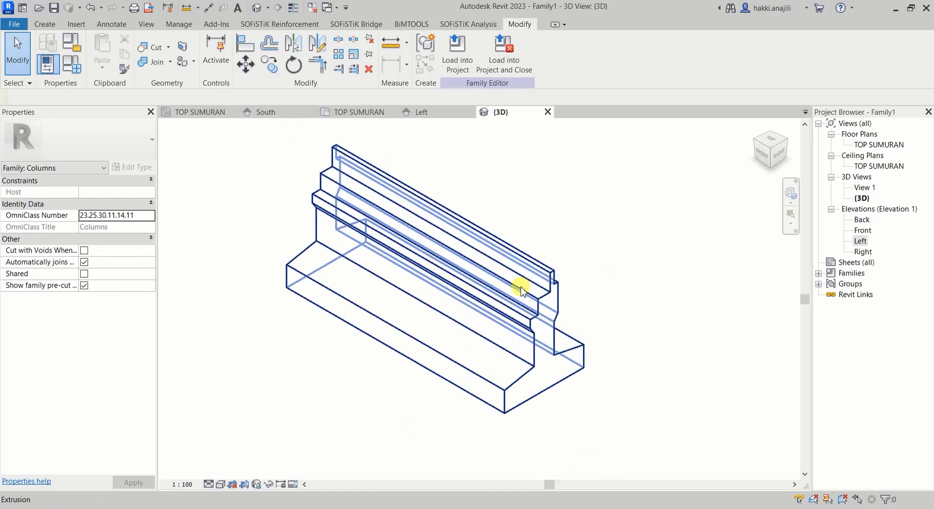
{"action": "scroll", "coordinate": [473, 304], "scroll_direction": "up", "scroll_amount": 1}
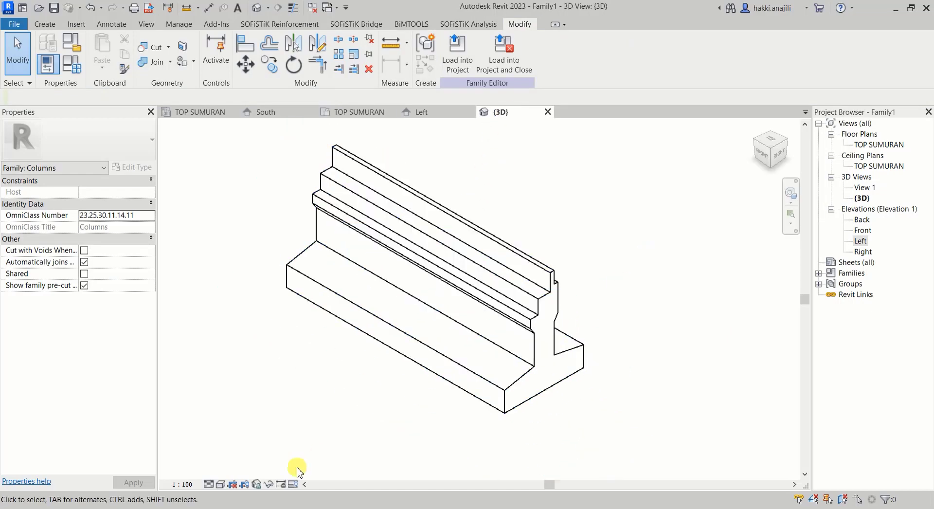
{"action": "left_click", "coordinate": [208, 484]}
{"action": "left_click", "coordinate": [219, 471]}
{"action": "left_click", "coordinate": [221, 484]}
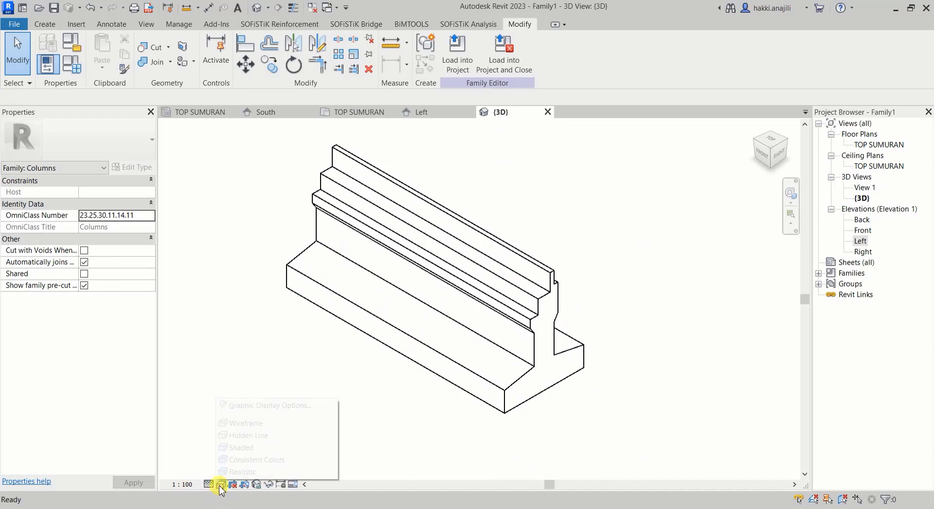
{"action": "left_click", "coordinate": [234, 470]}
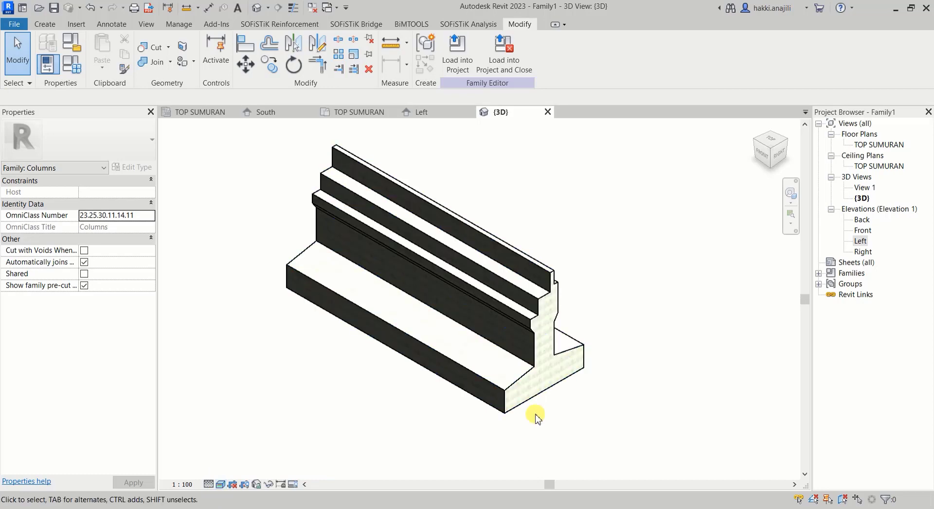
Orbit the realistic abutment to inspect it, then return to the TOP SUMURAN plan
{"action": "scroll", "coordinate": [531, 409], "scroll_direction": "up", "scroll_amount": 3}
{"action": "scroll", "coordinate": [527, 372], "scroll_direction": "up", "scroll_amount": 2}
{"action": "scroll", "coordinate": [535, 365], "scroll_direction": "up", "scroll_amount": 3}
{"action": "scroll", "coordinate": [535, 360], "scroll_direction": "down", "scroll_amount": 3}
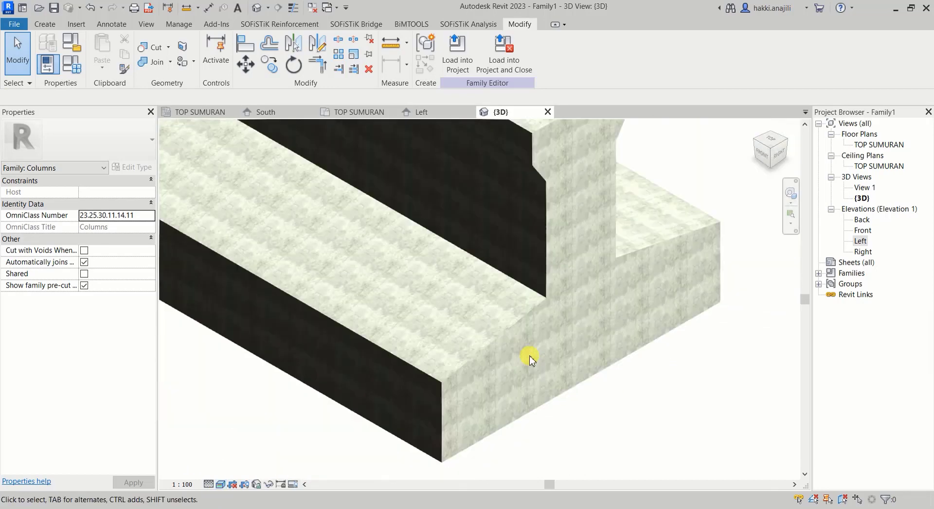
{"action": "scroll", "coordinate": [537, 311], "scroll_direction": "up", "scroll_amount": 3}
{"action": "scroll", "coordinate": [541, 326], "scroll_direction": "up", "scroll_amount": 2}
{"action": "scroll", "coordinate": [530, 372], "scroll_direction": "down", "scroll_amount": 3}
{"action": "scroll", "coordinate": [523, 362], "scroll_direction": "down", "scroll_amount": 4}
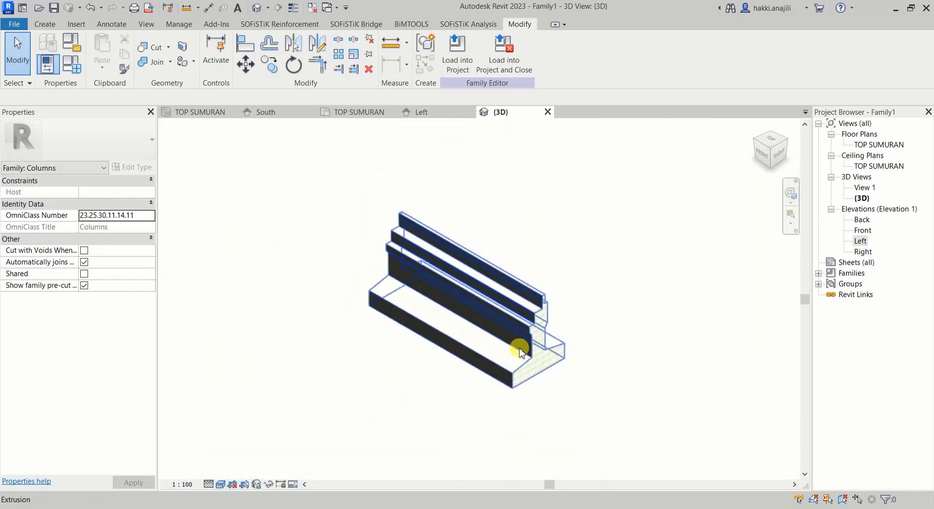
{"action": "scroll", "coordinate": [503, 313], "scroll_direction": "up", "scroll_amount": 2}
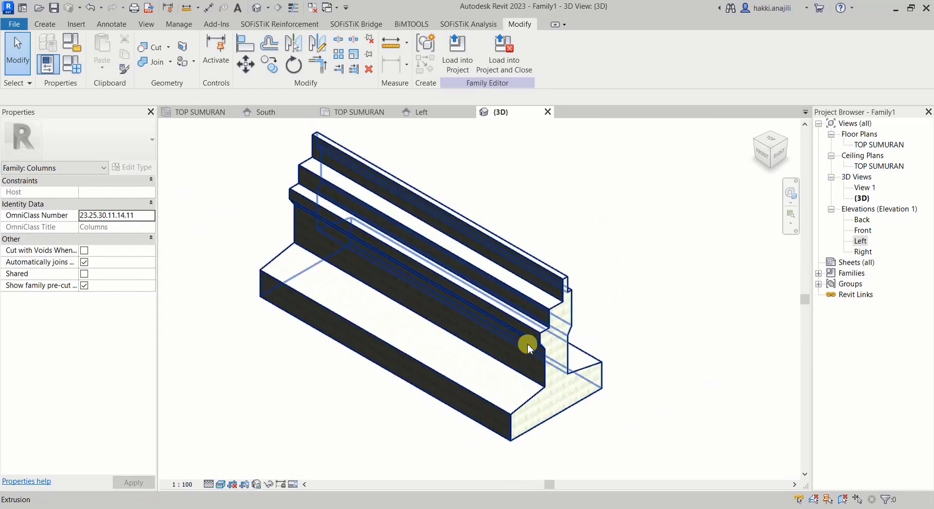
{"action": "scroll", "coordinate": [527, 344], "scroll_direction": "down", "scroll_amount": 2}
{"action": "scroll", "coordinate": [518, 317], "scroll_direction": "up", "scroll_amount": 2}
{"action": "scroll", "coordinate": [529, 354], "scroll_direction": "down", "scroll_amount": 2}
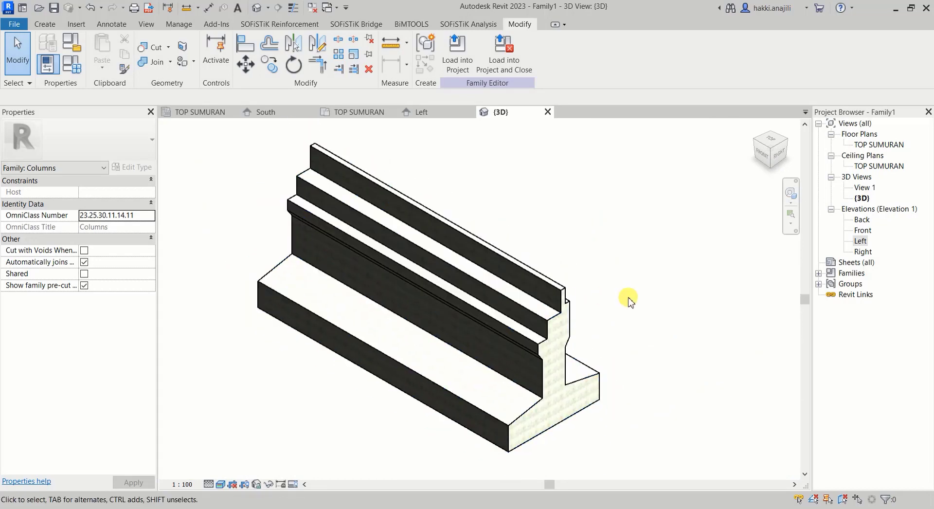
{"action": "middle_click_drag", "start_coordinate": [584, 347], "coordinate": [450, 178], "text": "shift"}
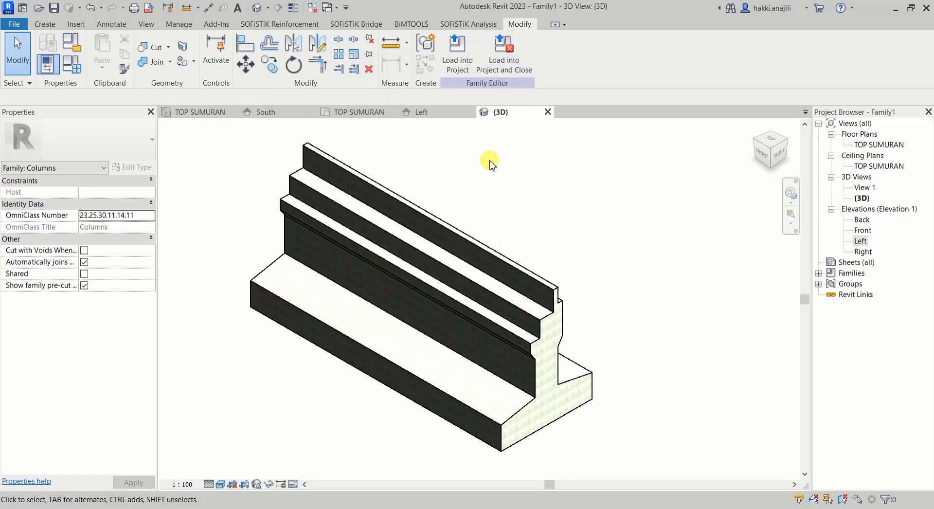
{"action": "left_click", "coordinate": [358, 112]}
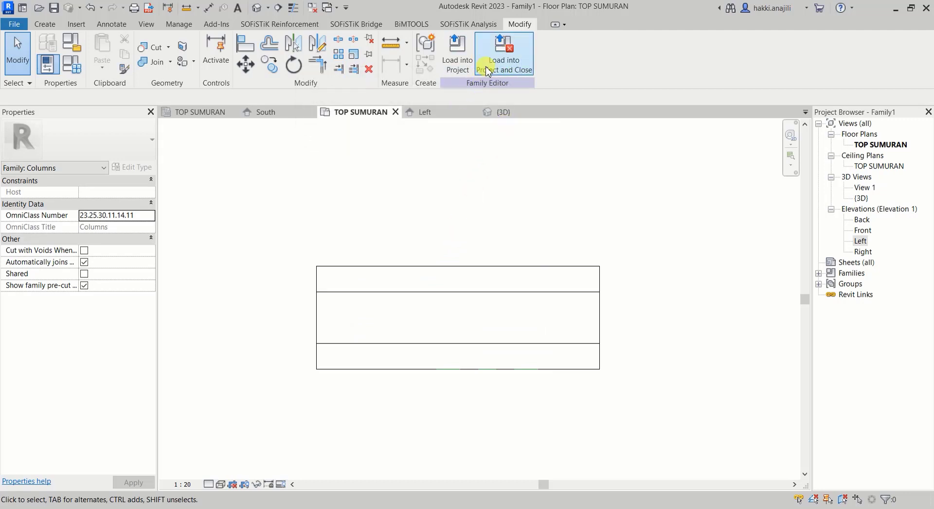
Save the family over the existing ABUTMEN.rfa and load it into Project1
{"action": "left_click", "coordinate": [488, 71]}
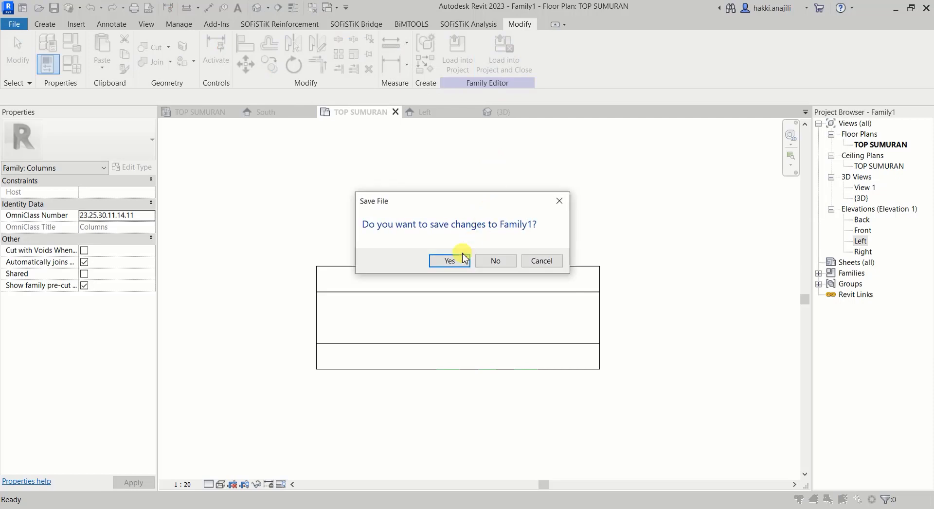
{"action": "left_click", "coordinate": [449, 261]}
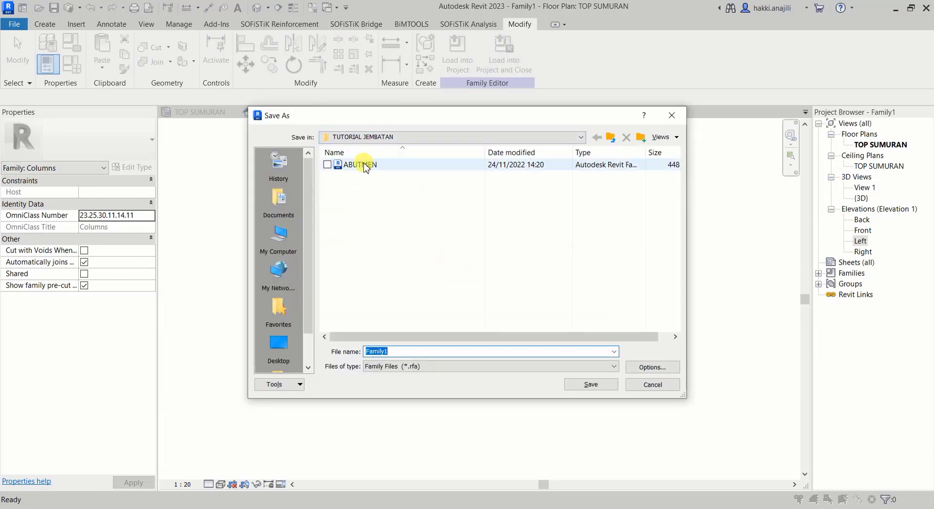
{"action": "left_click", "coordinate": [366, 167]}
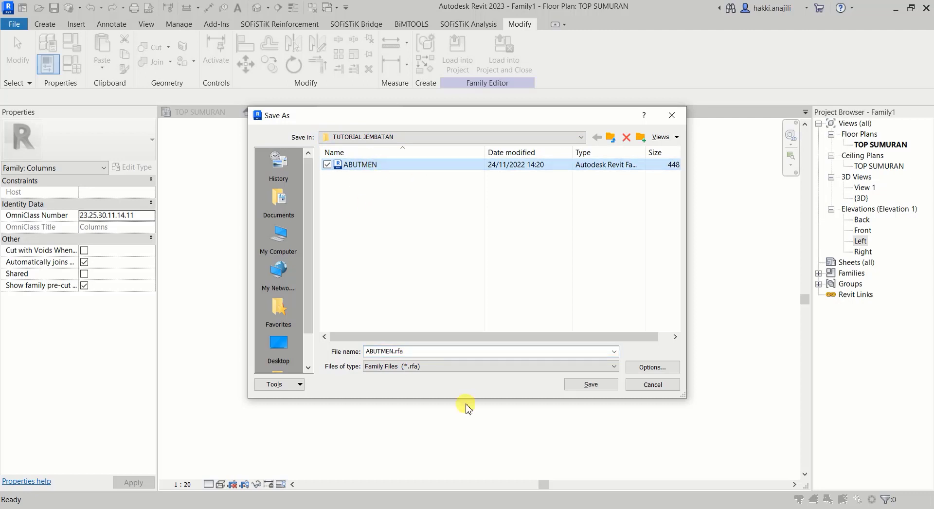
{"action": "left_click", "coordinate": [655, 368]}
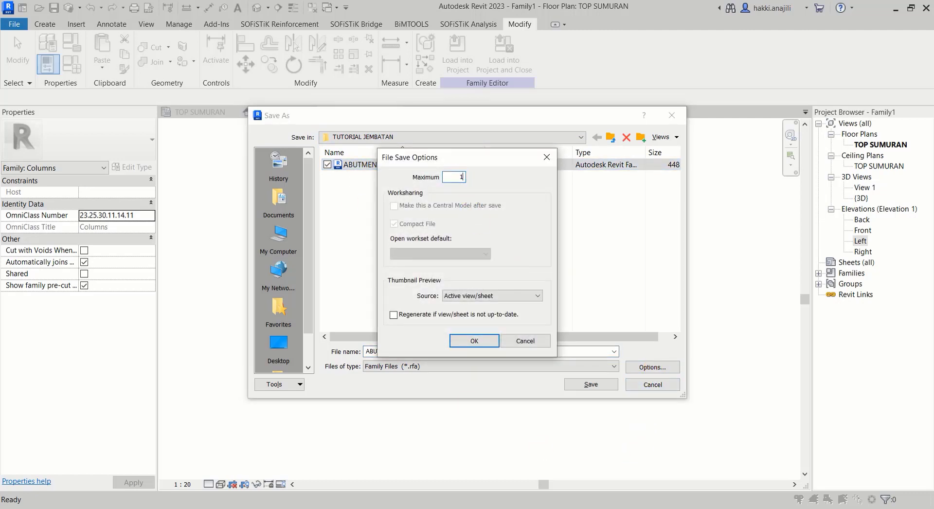
{"action": "left_click", "coordinate": [474, 341]}
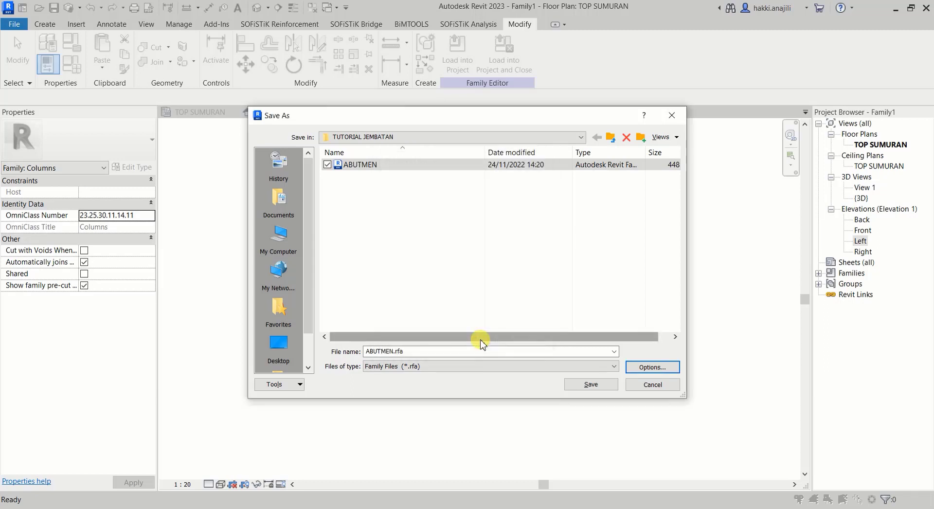
{"action": "left_click", "coordinate": [579, 384]}
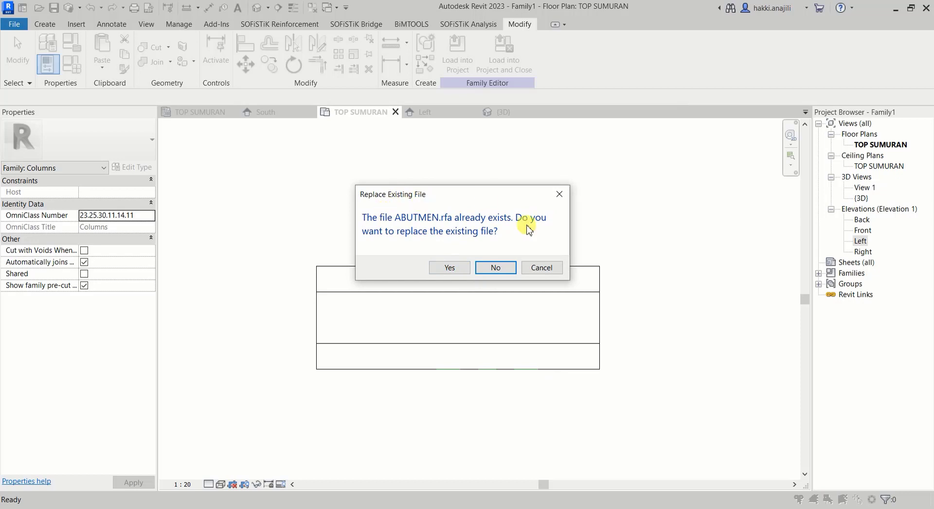
{"action": "left_click", "coordinate": [448, 267]}
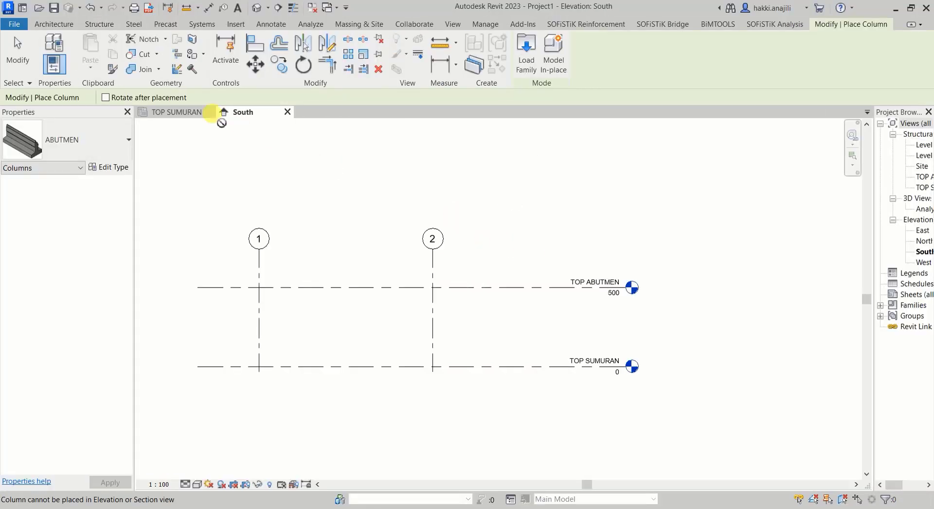
Place one ABUTMEN column inside the A–B grid bay in the TOP SUMURAN plan
{"action": "left_click", "coordinate": [180, 112]}
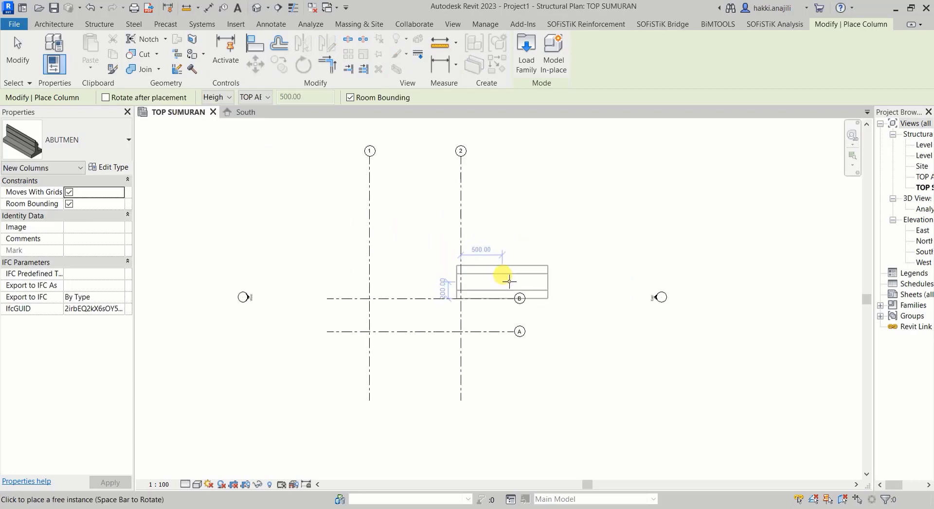
{"action": "scroll", "coordinate": [508, 281], "scroll_direction": "up", "scroll_amount": 1}
{"action": "scroll", "coordinate": [442, 304], "scroll_direction": "up", "scroll_amount": 1}
{"action": "scroll", "coordinate": [455, 288], "scroll_direction": "up", "scroll_amount": 2}
{"action": "scroll", "coordinate": [470, 288], "scroll_direction": "up", "scroll_amount": 1}
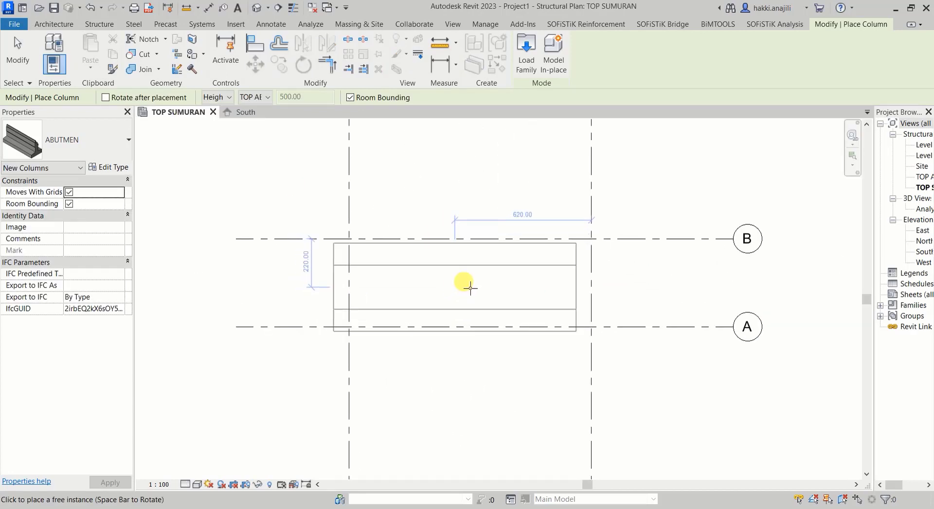
{"action": "scroll", "coordinate": [470, 288], "scroll_direction": "up", "scroll_amount": 2}
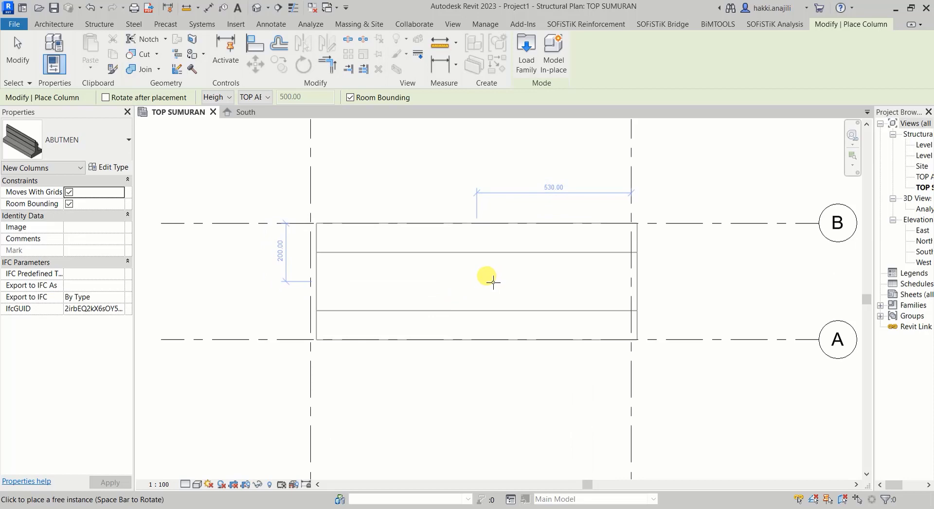
{"action": "left_click", "coordinate": [493, 282]}
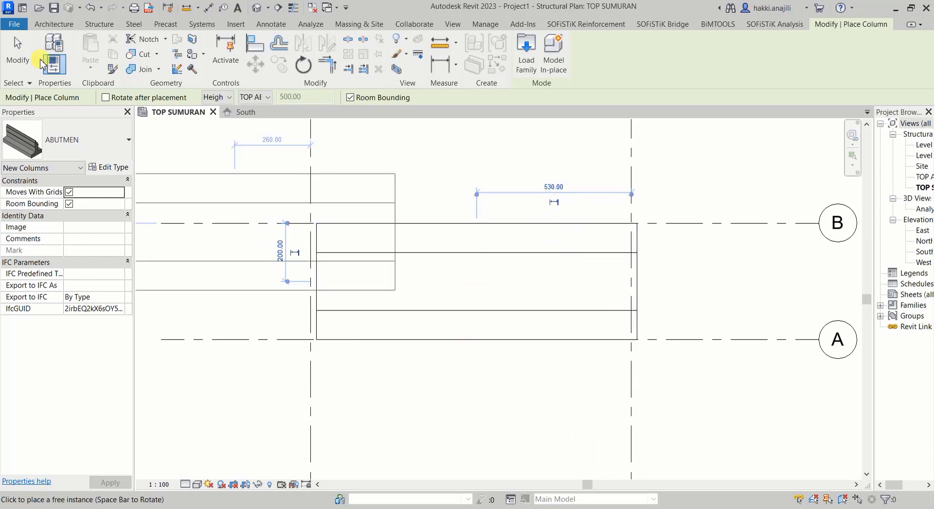
{"action": "left_click", "coordinate": [17, 51]}
Move the abutment so its corner snaps onto the grid B intersection
{"action": "left_click", "coordinate": [374, 253]}
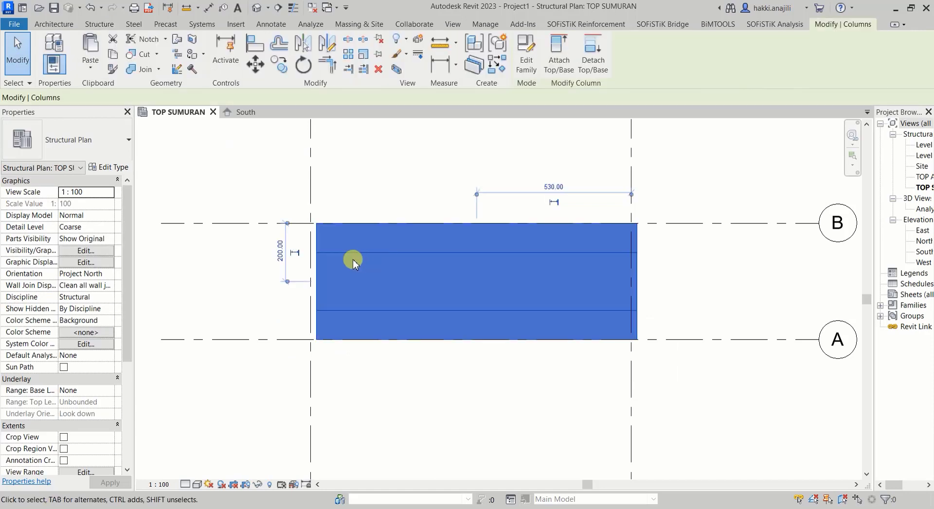
{"action": "scroll", "coordinate": [298, 211], "scroll_direction": "up", "scroll_amount": 4}
{"action": "scroll", "coordinate": [317, 231], "scroll_direction": "up", "scroll_amount": 1}
{"action": "left_click", "coordinate": [251, 64]}
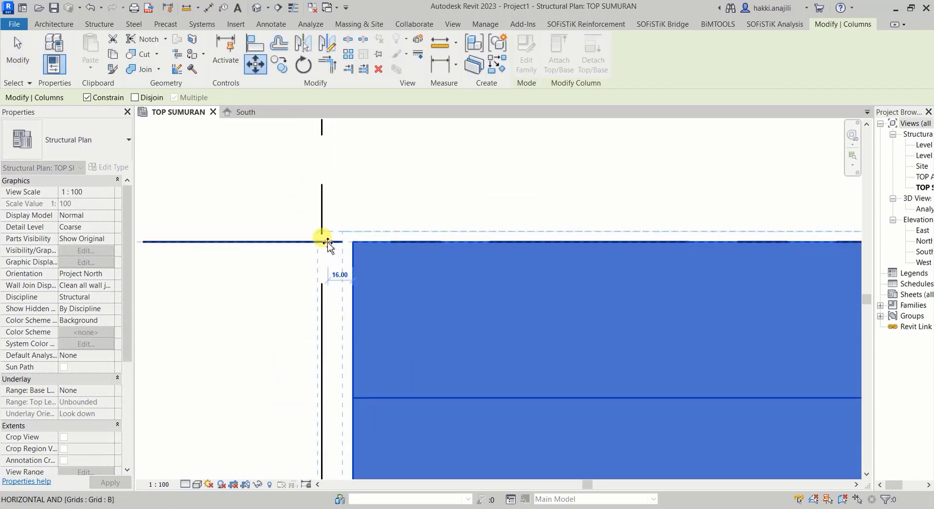
{"action": "left_click", "coordinate": [321, 241]}
{"action": "scroll", "coordinate": [365, 239], "scroll_direction": "down", "scroll_amount": 2}
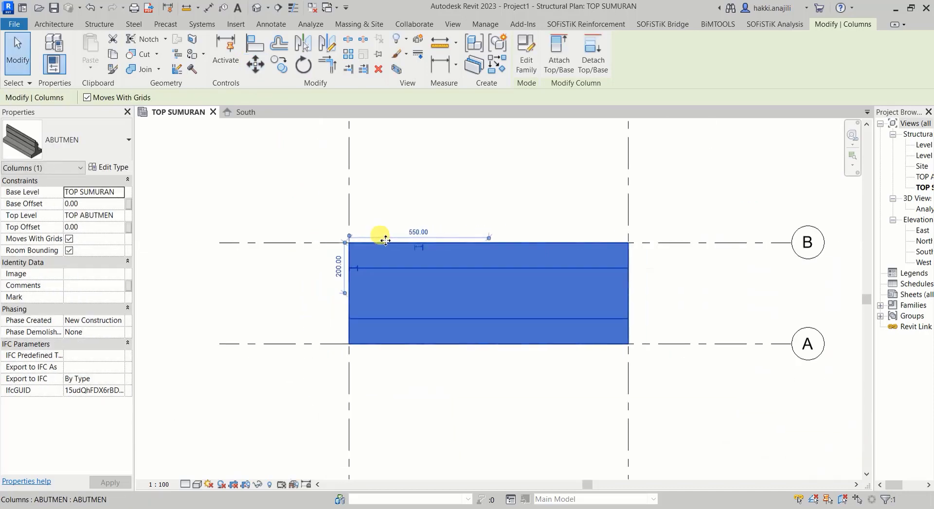
{"action": "left_click", "coordinate": [491, 194]}
{"action": "scroll", "coordinate": [433, 292], "scroll_direction": "down", "scroll_amount": 3}
{"action": "scroll", "coordinate": [530, 246], "scroll_direction": "up", "scroll_amount": 1}
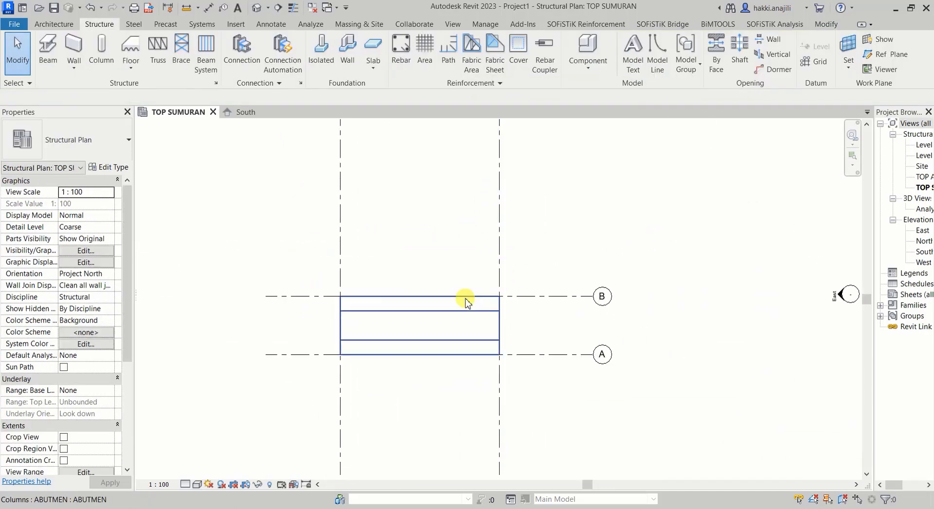
Open the project's 3D view and turn on Reveal Hidden Elements
{"action": "scroll", "coordinate": [463, 299], "scroll_direction": "down", "scroll_amount": 2}
{"action": "scroll", "coordinate": [455, 282], "scroll_direction": "up", "scroll_amount": 2}
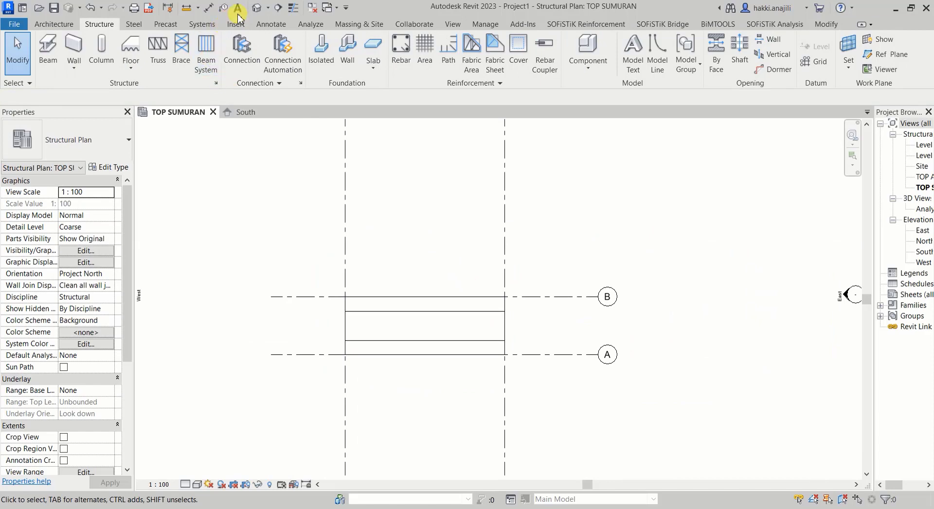
{"action": "left_click", "coordinate": [256, 8]}
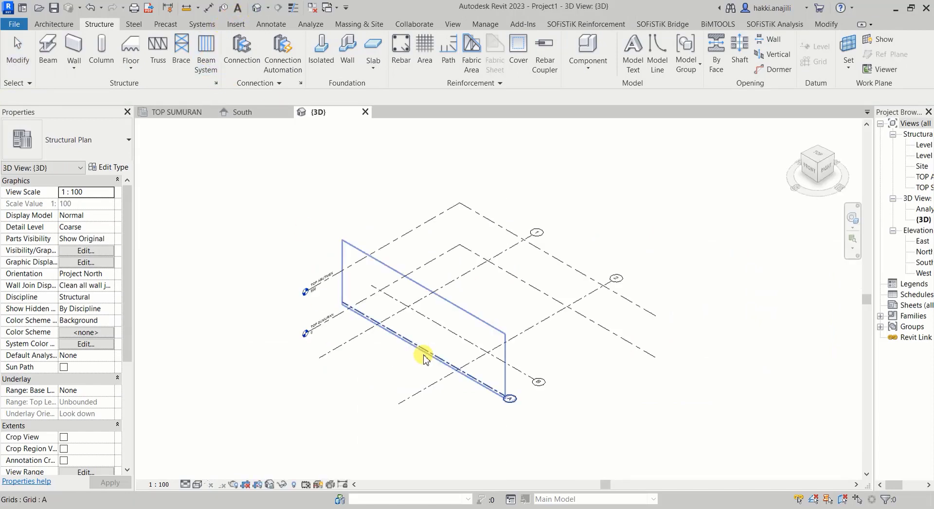
{"action": "scroll", "coordinate": [397, 359], "scroll_direction": "down", "scroll_amount": 1}
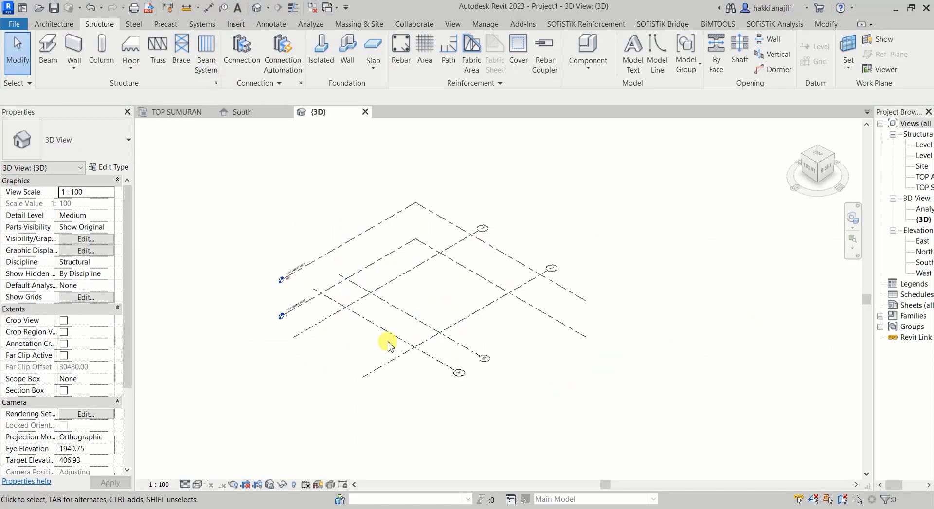
{"action": "scroll", "coordinate": [361, 274], "scroll_direction": "up", "scroll_amount": 1}
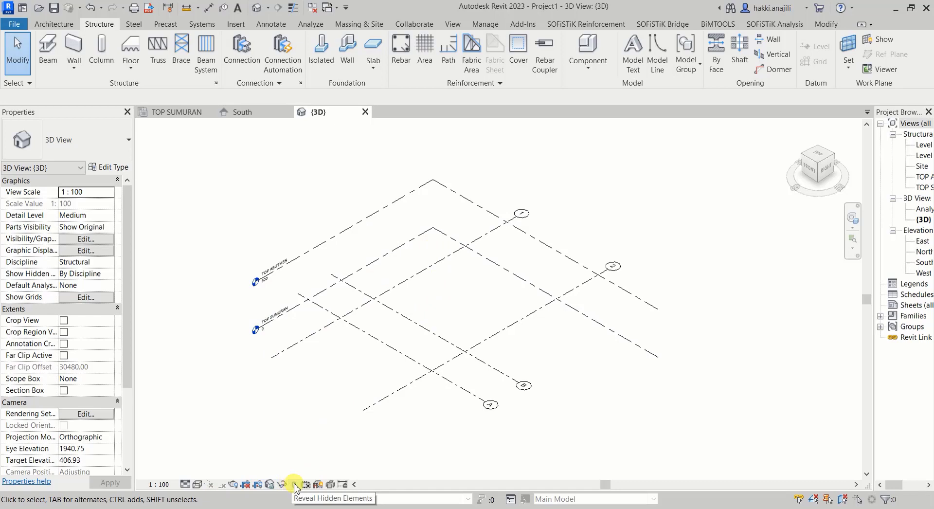
{"action": "left_click", "coordinate": [296, 485]}
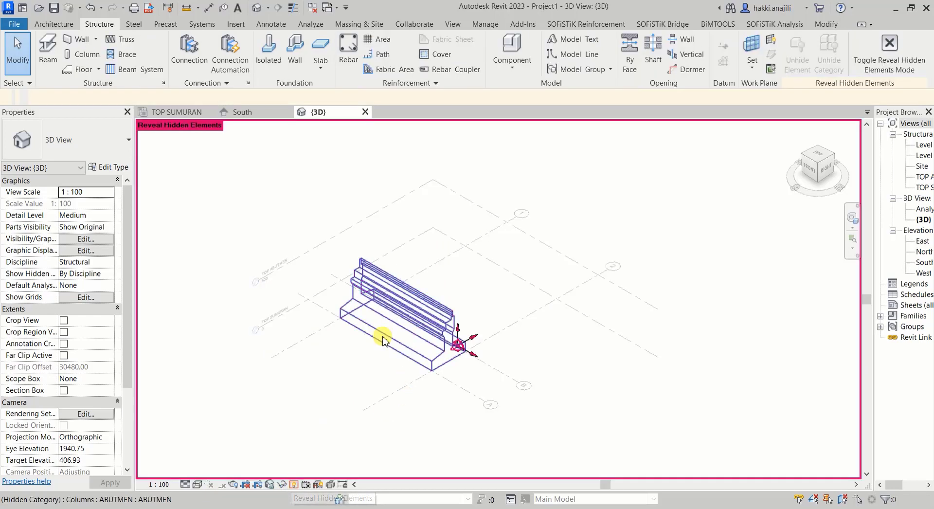
{"action": "scroll", "coordinate": [398, 314], "scroll_direction": "up", "scroll_amount": 2}
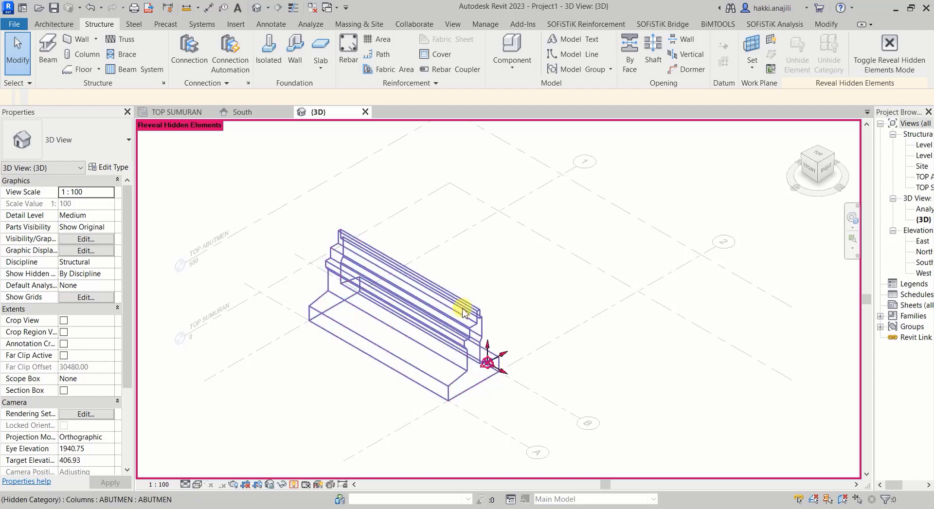
Unhide the abutment's Columns category in the view and exit Reveal Hidden Elements
{"action": "left_click", "coordinate": [465, 313]}
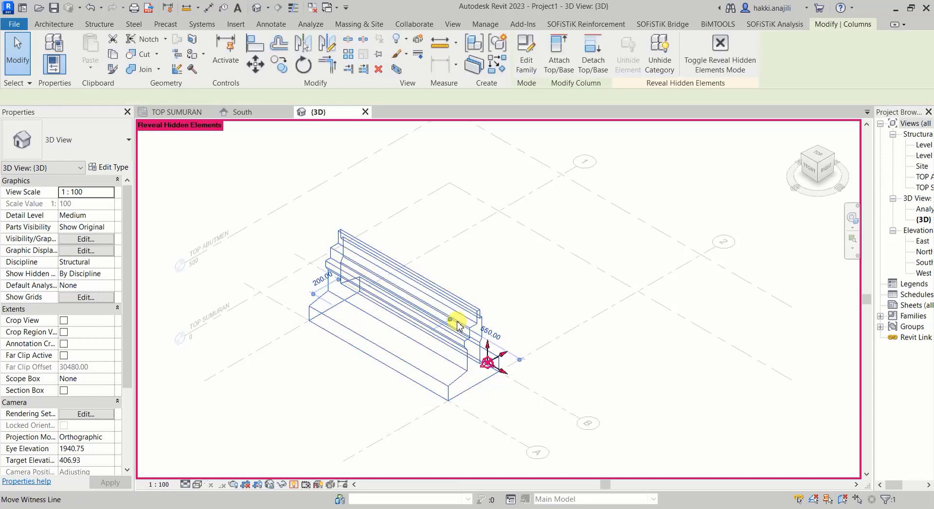
{"action": "right_click", "coordinate": [466, 317]}
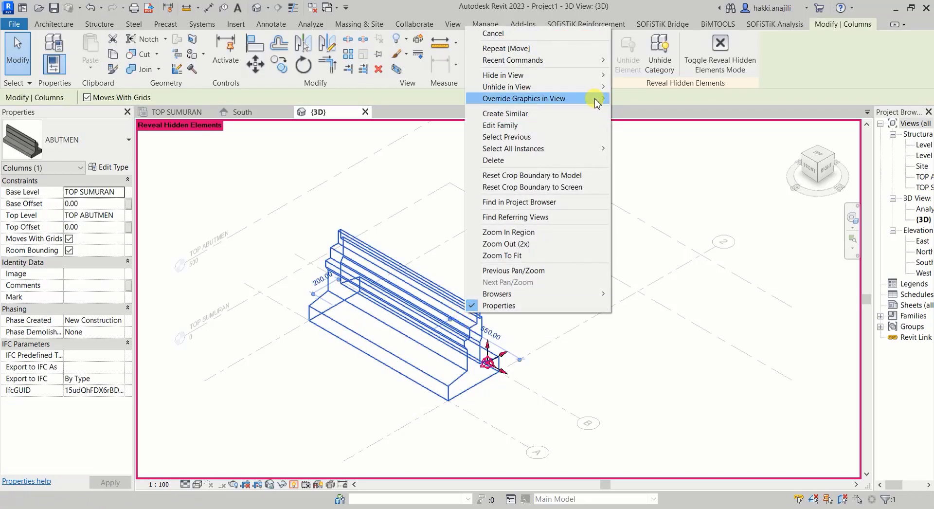
{"action": "mouse_move", "coordinate": [507, 86]}
{"action": "left_click", "coordinate": [641, 98]}
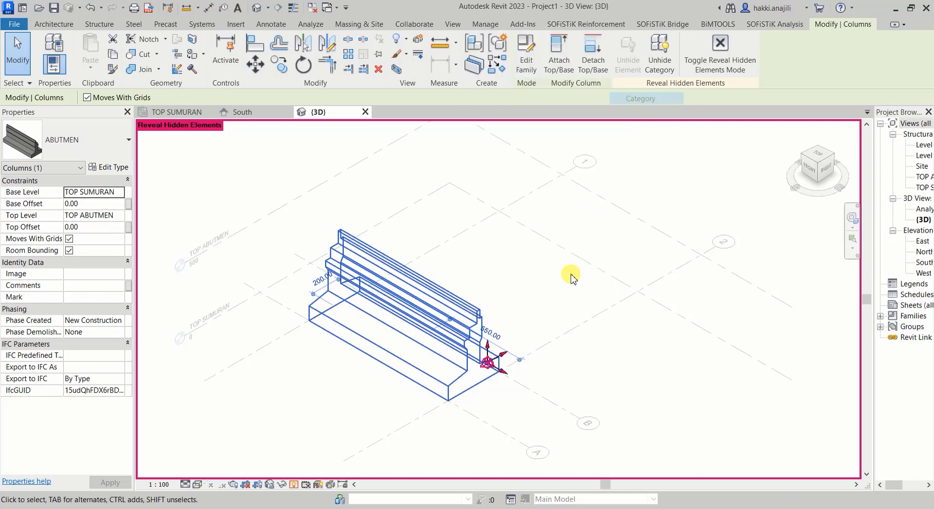
{"action": "scroll", "coordinate": [416, 335], "scroll_direction": "down", "scroll_amount": 3}
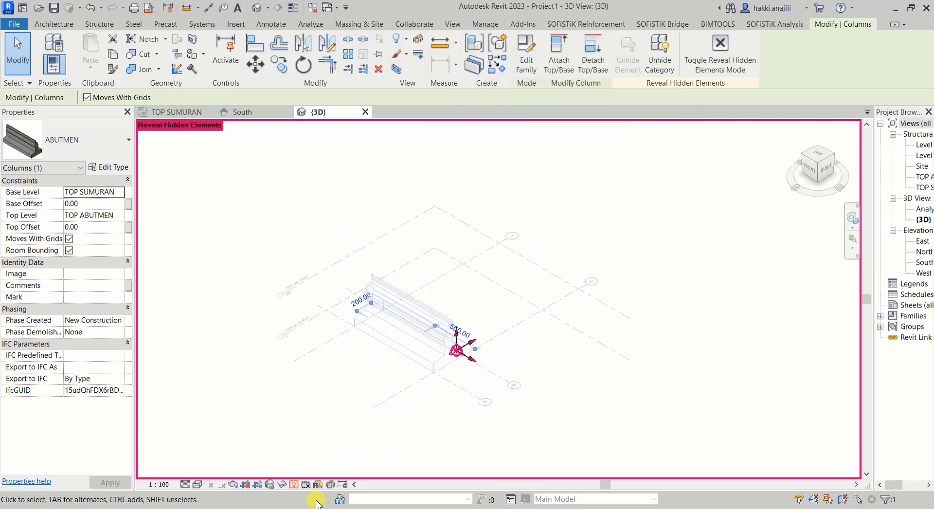
{"action": "left_click", "coordinate": [292, 484]}
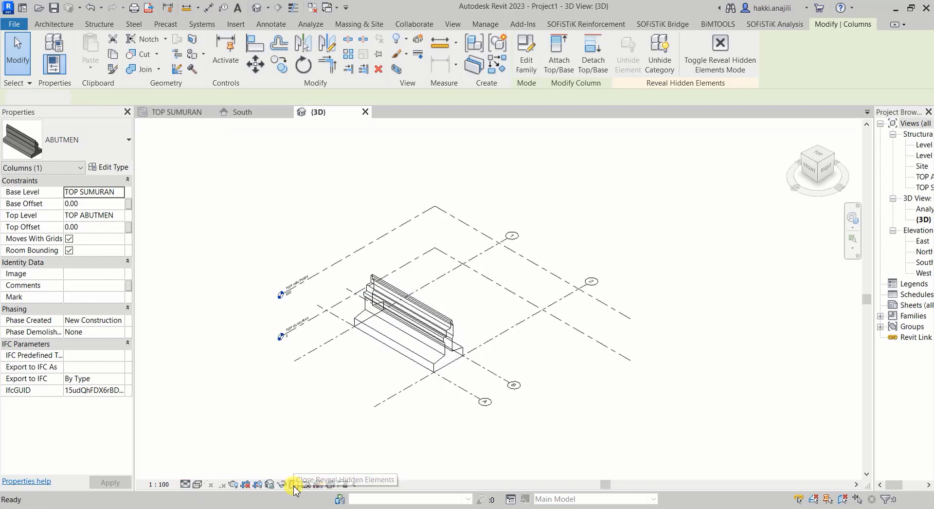
{"action": "middle_click_drag", "start_coordinate": [386, 369], "coordinate": [450, 345]}
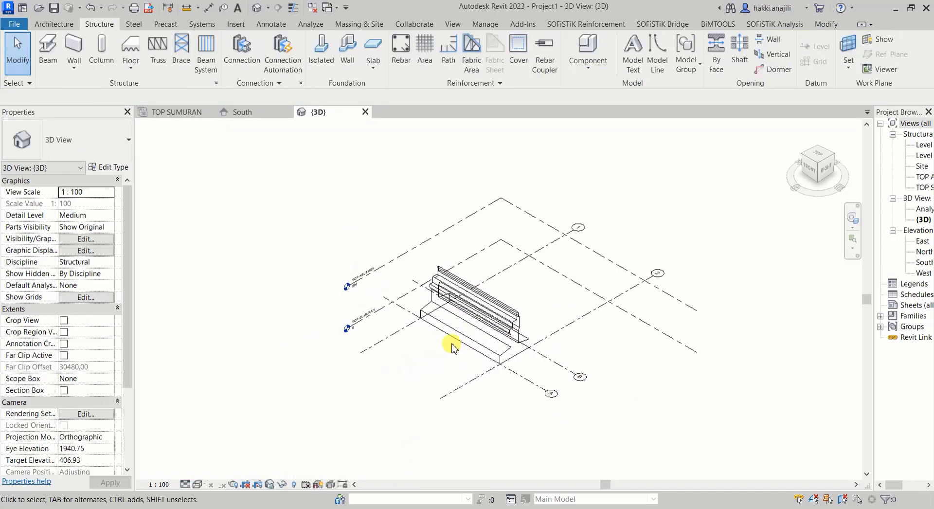
Set the 3D visual style to Consistent Colors, then Realistic
{"action": "scroll", "coordinate": [455, 369], "scroll_direction": "up", "scroll_amount": 3}
{"action": "scroll", "coordinate": [521, 379], "scroll_direction": "down", "scroll_amount": 3}
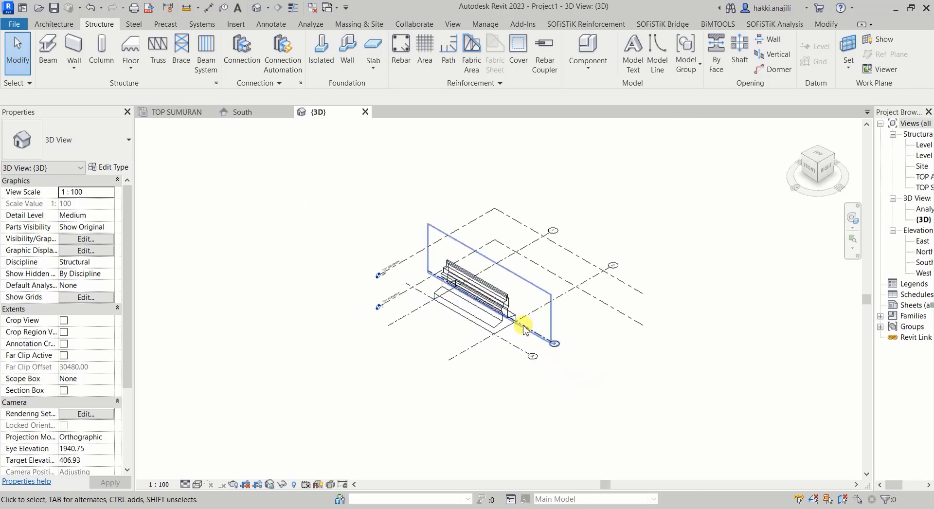
{"action": "scroll", "coordinate": [494, 309], "scroll_direction": "up", "scroll_amount": 4}
{"action": "left_click", "coordinate": [198, 484]}
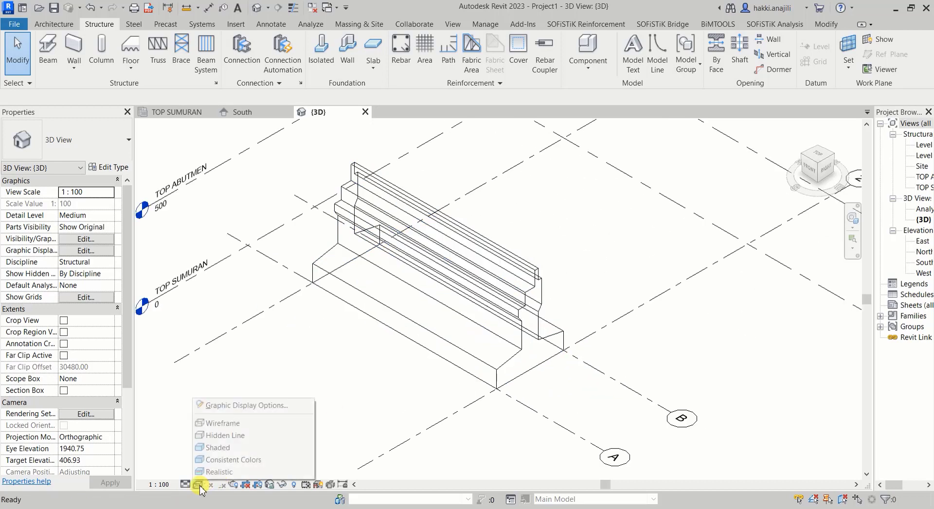
{"action": "left_click", "coordinate": [224, 457]}
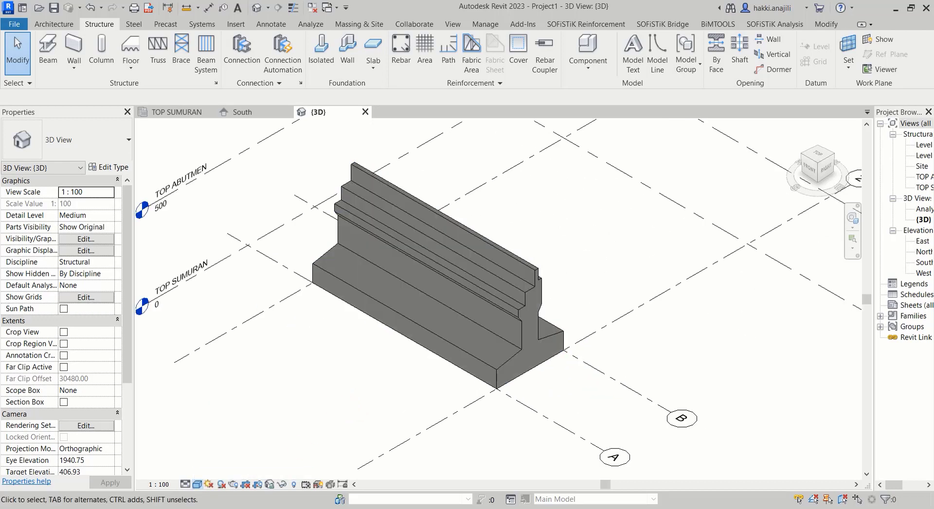
{"action": "left_click", "coordinate": [197, 484]}
{"action": "left_click", "coordinate": [214, 472]}
{"action": "left_click", "coordinate": [242, 414]}
Select the abutment, then pan the ABUTMENT PDF drawing to the section's top
{"action": "left_click", "coordinate": [477, 356]}
{"action": "scroll", "coordinate": [476, 356], "scroll_direction": "up", "scroll_amount": 1}
{"action": "scroll", "coordinate": [477, 356], "scroll_direction": "up", "scroll_amount": 1}
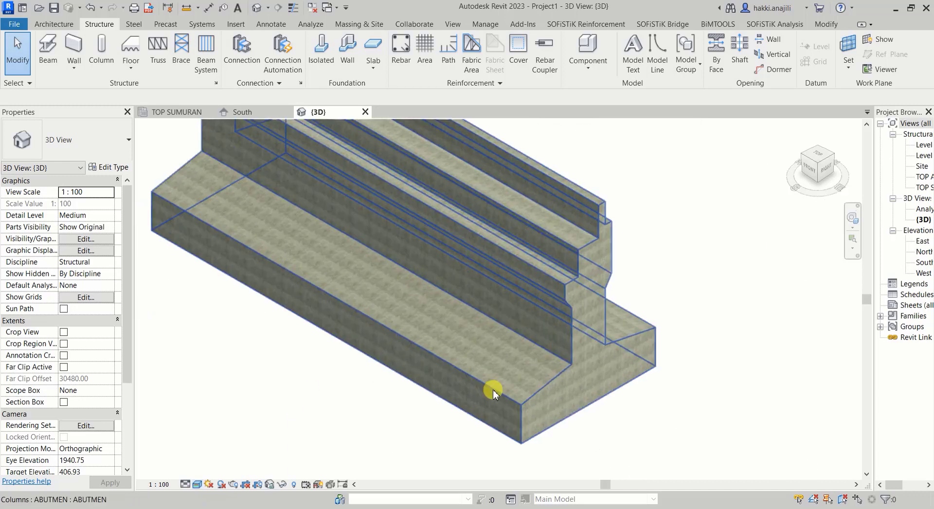
{"action": "scroll", "coordinate": [492, 387], "scroll_direction": "up", "scroll_amount": 2}
{"action": "scroll", "coordinate": [495, 352], "scroll_direction": "down", "scroll_amount": 2}
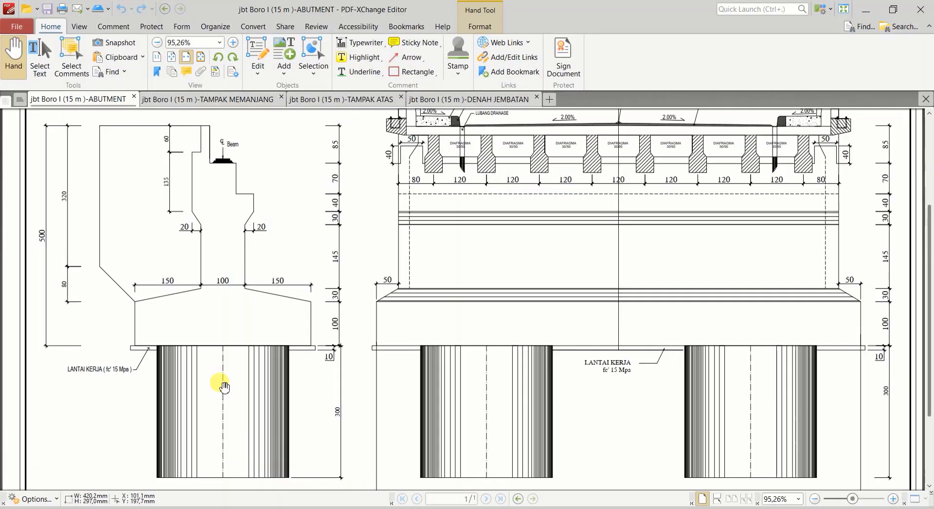
{"action": "mouse_move", "coordinate": [219, 382]}
{"action": "left_mouse_down"}
{"action": "mouse_move", "coordinate": [246, 355]}
{"action": "mouse_move", "coordinate": [222, 316]}
{"action": "mouse_move", "coordinate": [209, 380]}
{"action": "left_mouse_up"}
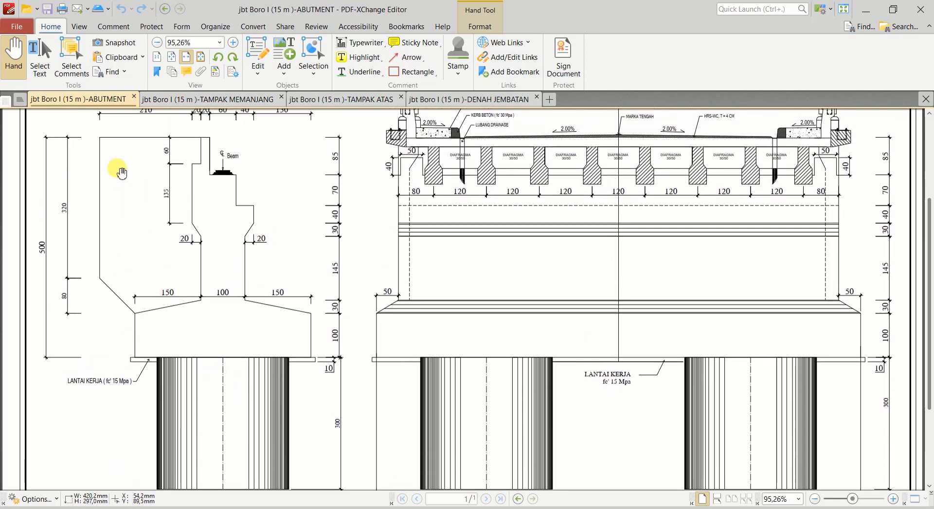
Check the section's 500 height and 150/100/150 widths, then return to Revit
{"action": "scroll", "coordinate": [197, 349], "scroll_direction": "down", "scroll_amount": 2}
{"action": "scroll", "coordinate": [197, 350], "scroll_direction": "up", "scroll_amount": 1}
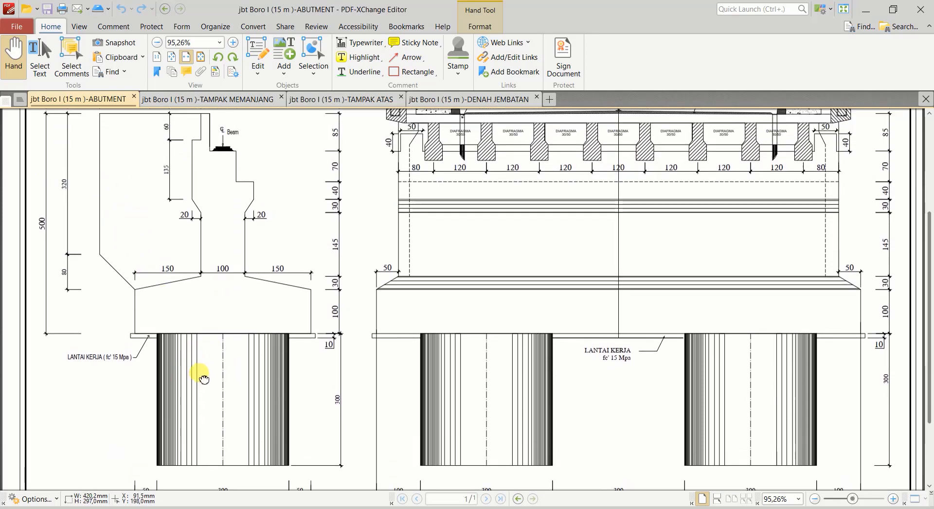
{"action": "scroll", "coordinate": [209, 238], "scroll_direction": "up", "scroll_amount": 1}
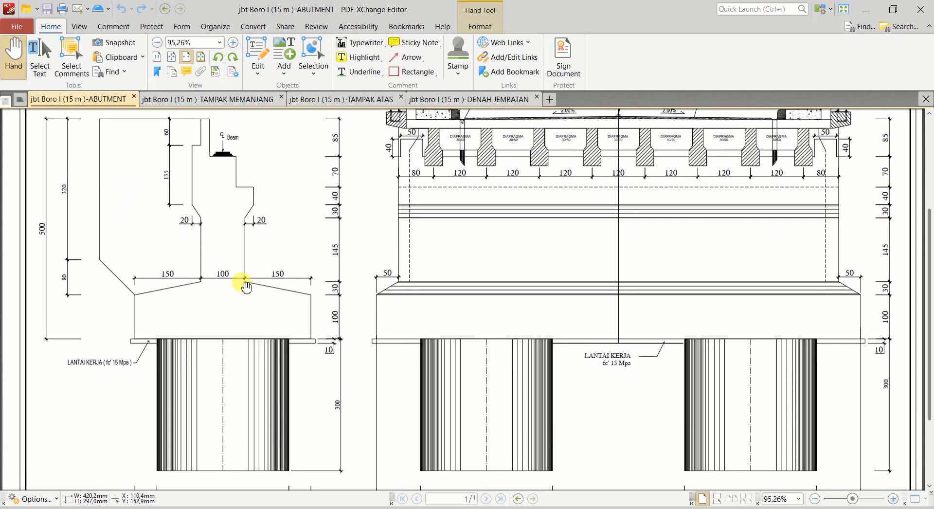
{"action": "left_click", "coordinate": [278, 506]}
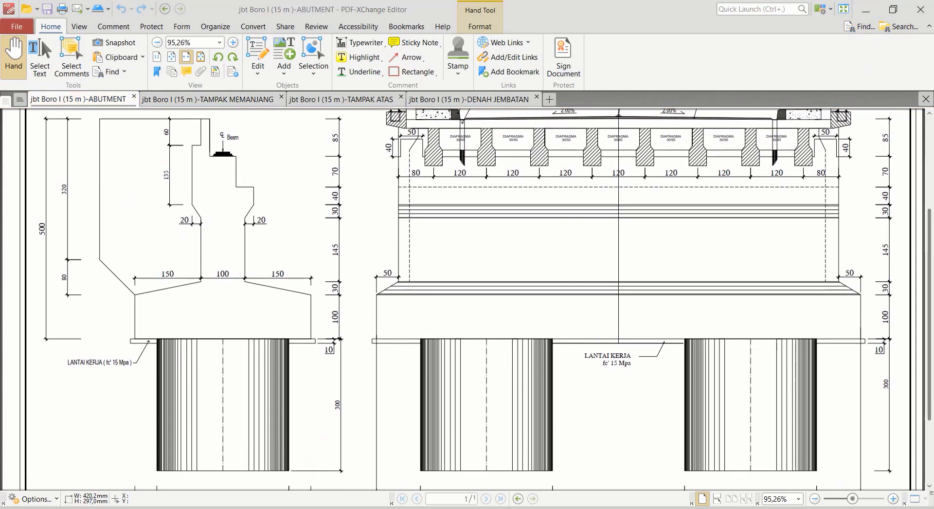